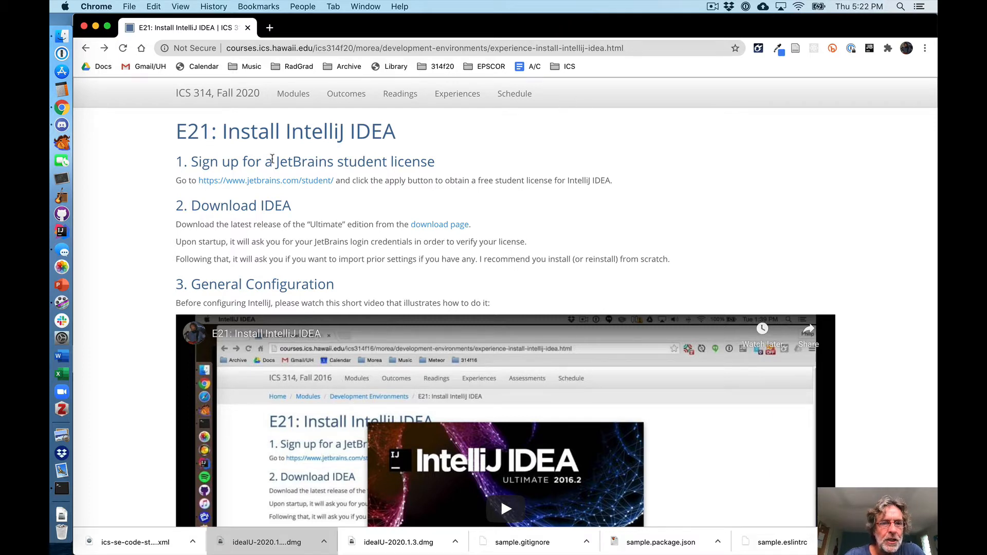
# Review the JetBrains student license page, the IntelliJ IDEA download page, and the general configuration section of the E21 instructions
pyautogui.click(276, 184)
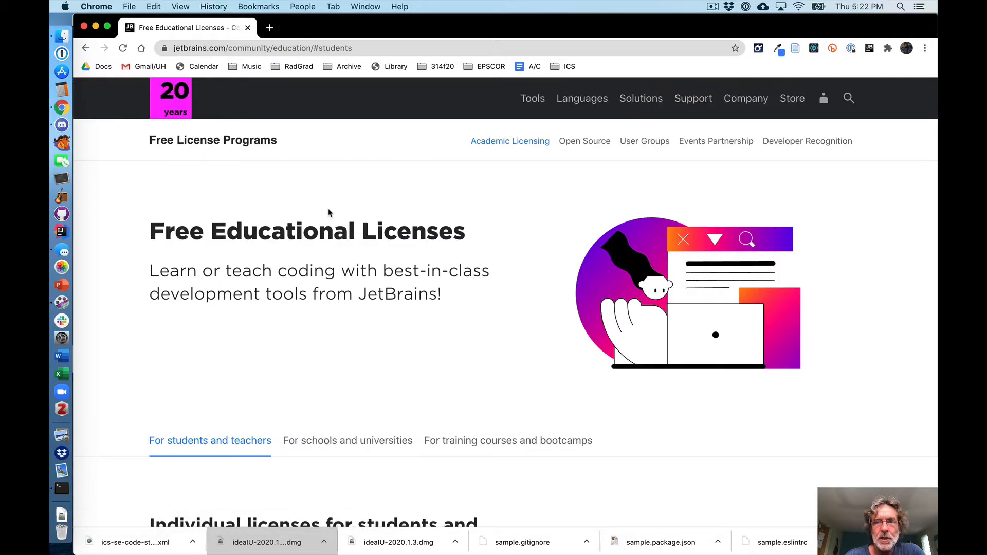
pyautogui.click(85, 48)
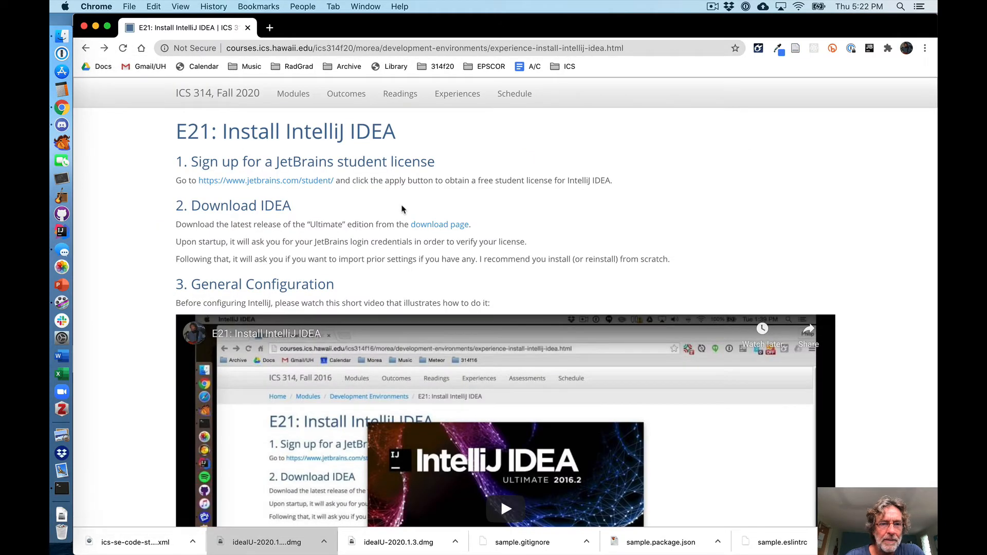
pyautogui.click(440, 225)
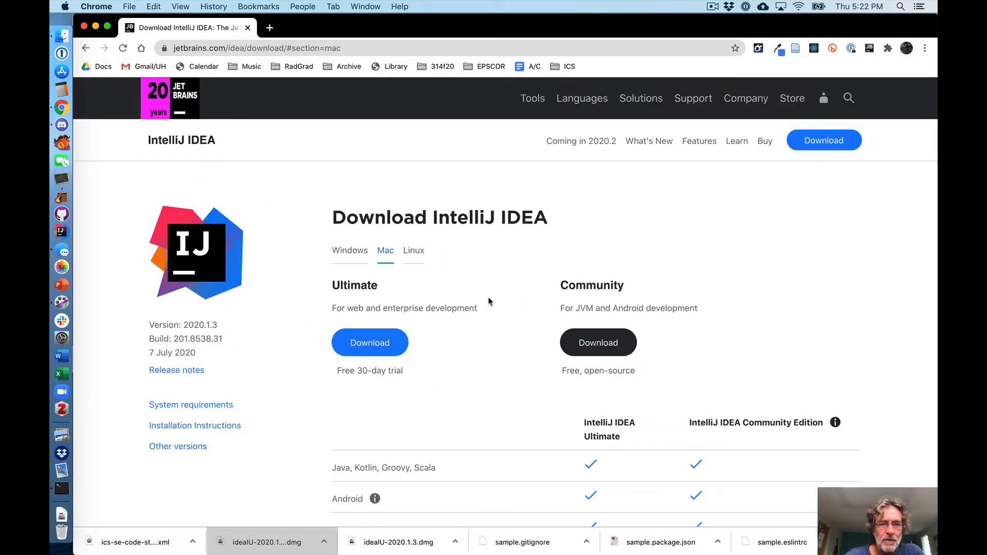
pyautogui.click(86, 49)
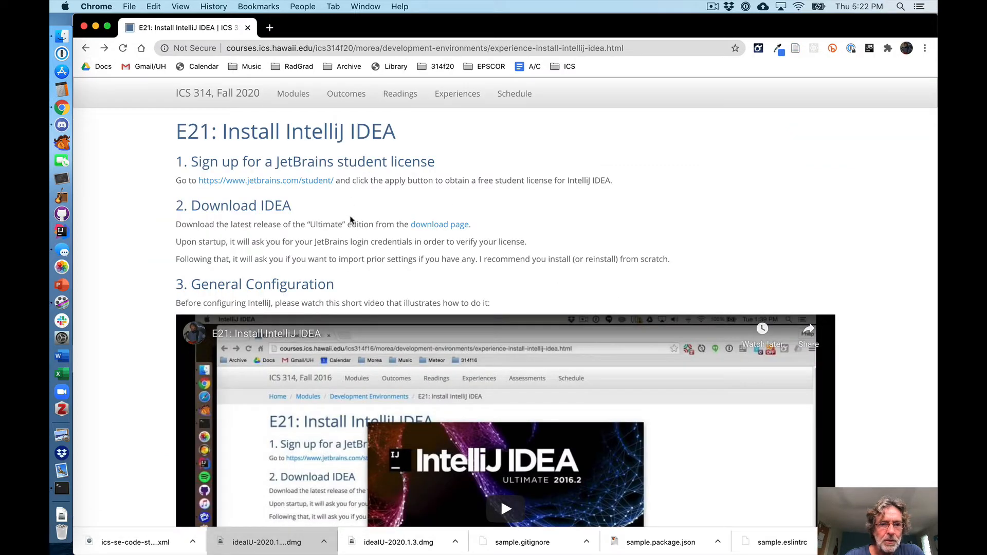
pyautogui.scroll(-2, 378, 242)
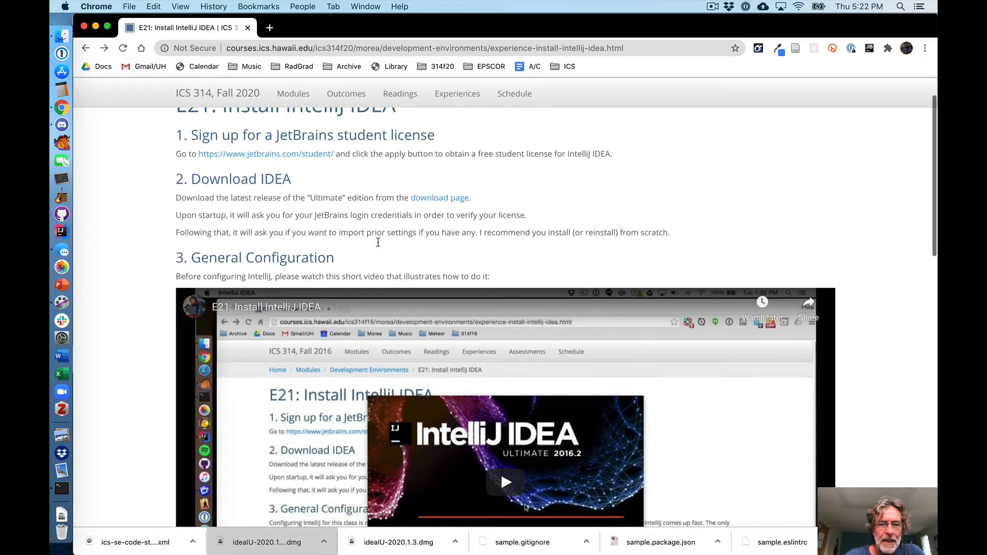
pyautogui.scroll(-10, 378, 242)
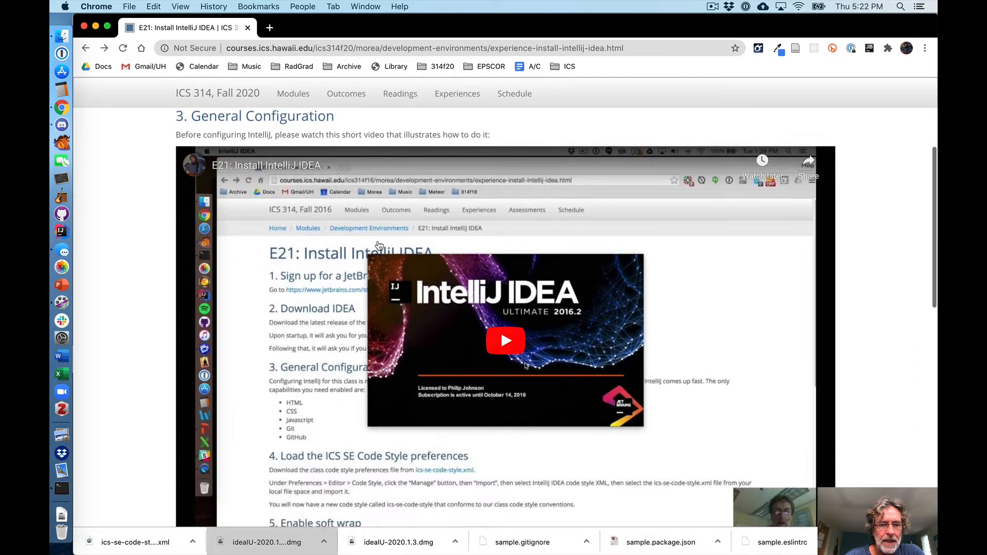
pyautogui.scroll(7, 379, 245)
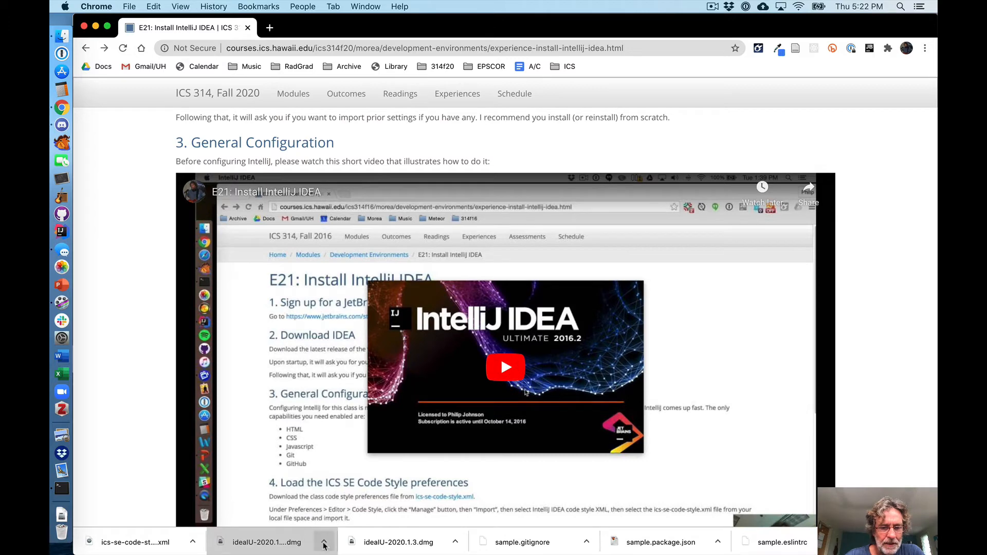
# Open the downloaded ideaU-2020.1 disk image, copy IntelliJ IDEA into Applications, and close the installer window
pyautogui.click(302, 544)
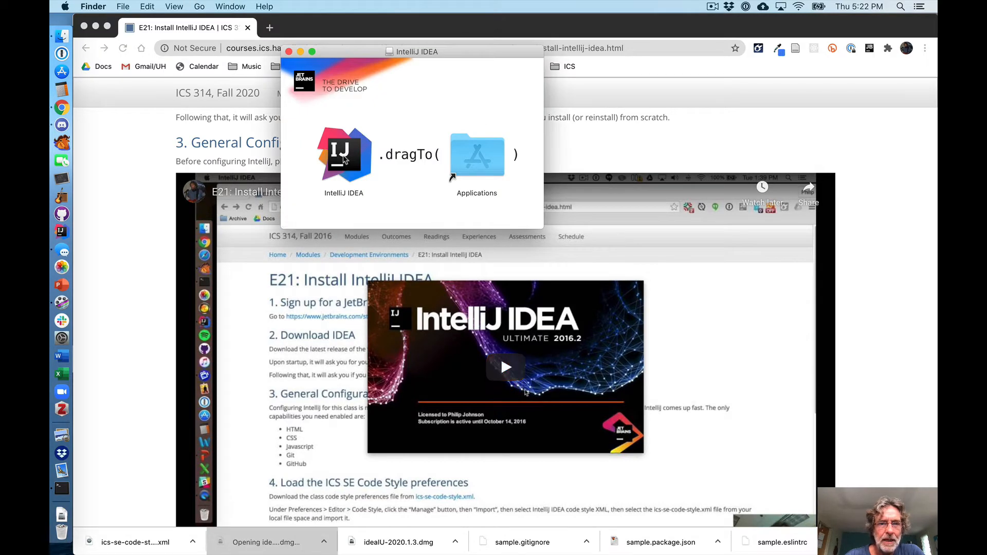
pyautogui.moveTo(347, 162); pyautogui.dragTo(481, 159)
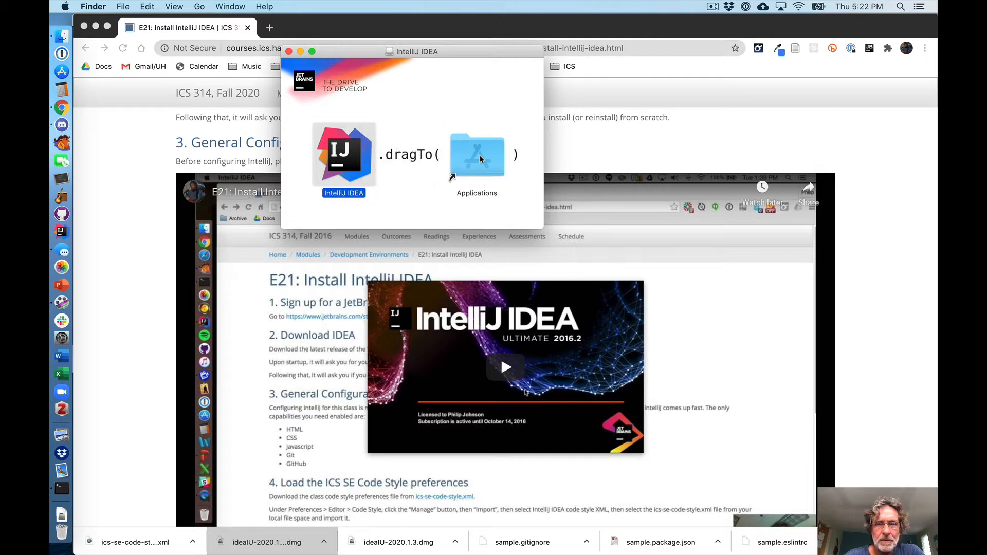
pyautogui.click(663, 205)
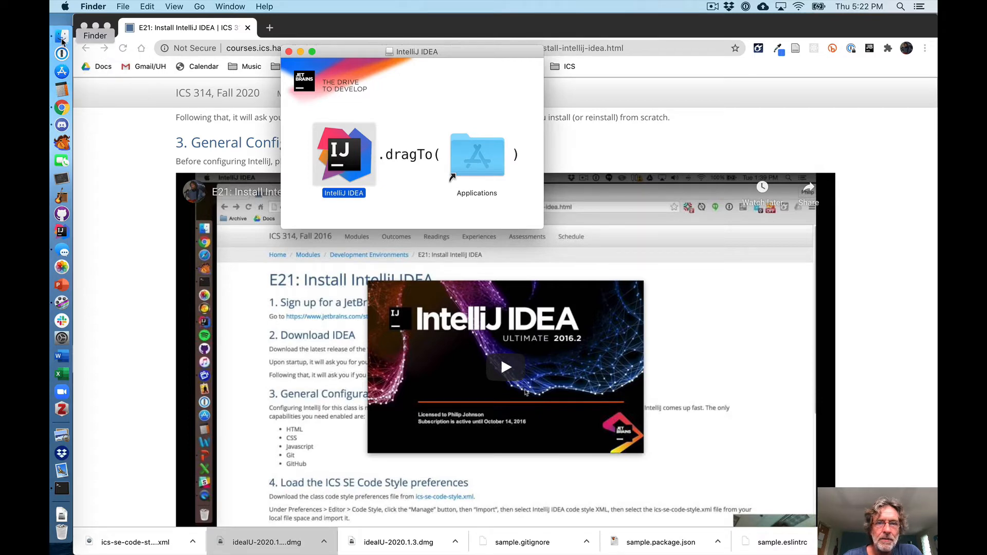
pyautogui.click(289, 51)
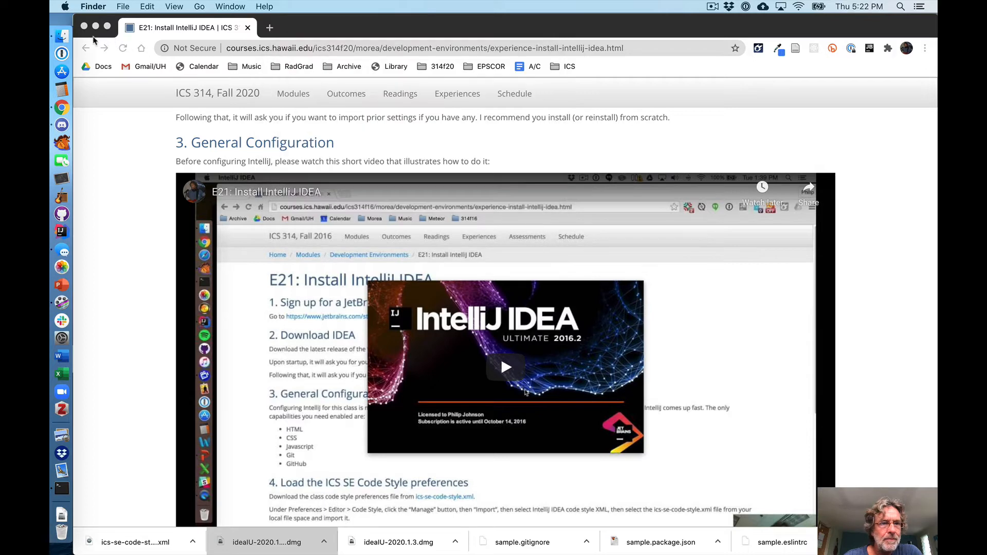
# Launch IntelliJ IDEA from the Applications folder, allow the downloaded app to open, and close the Finder window
pyautogui.click(61, 35)
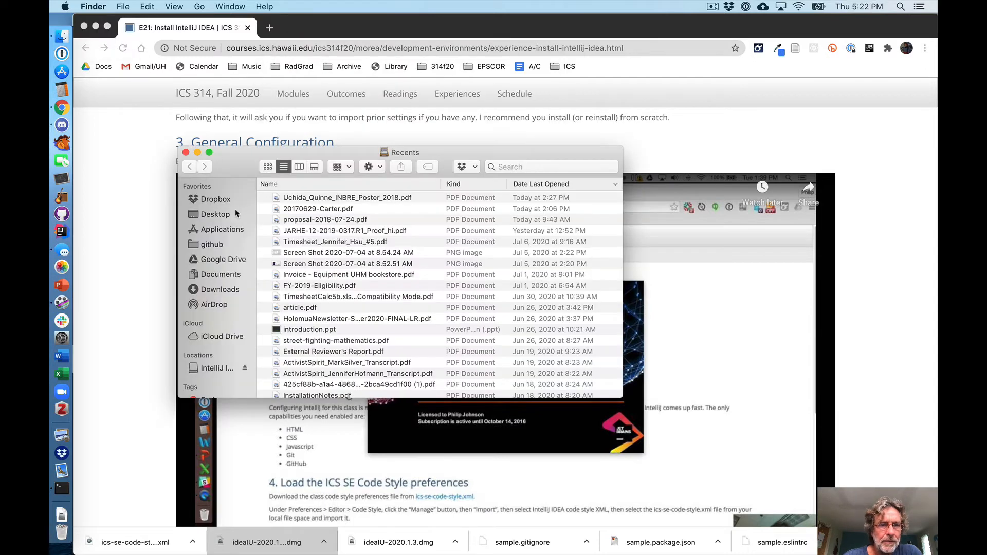
pyautogui.click(217, 231)
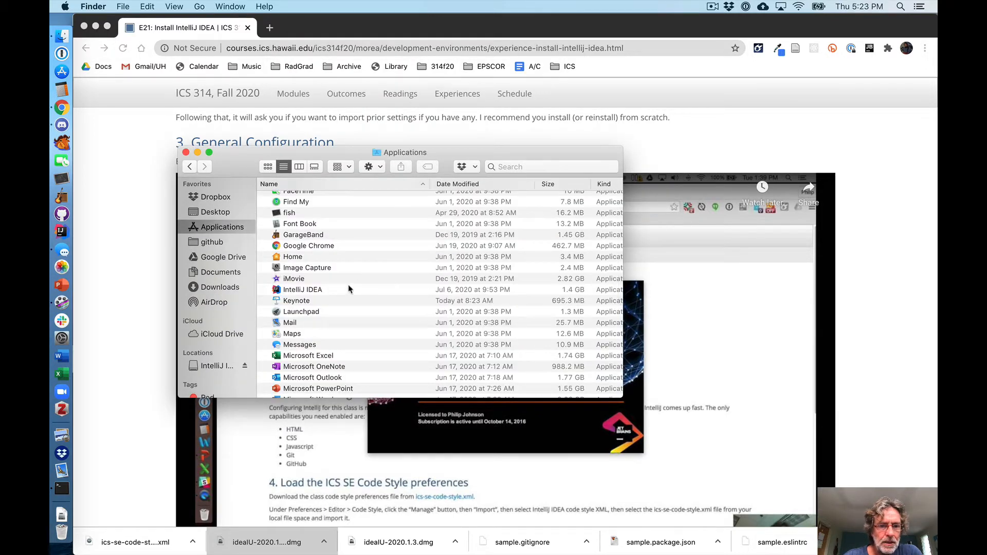
pyautogui.scroll(3, 338, 265)
pyautogui.scroll(-2, 338, 266)
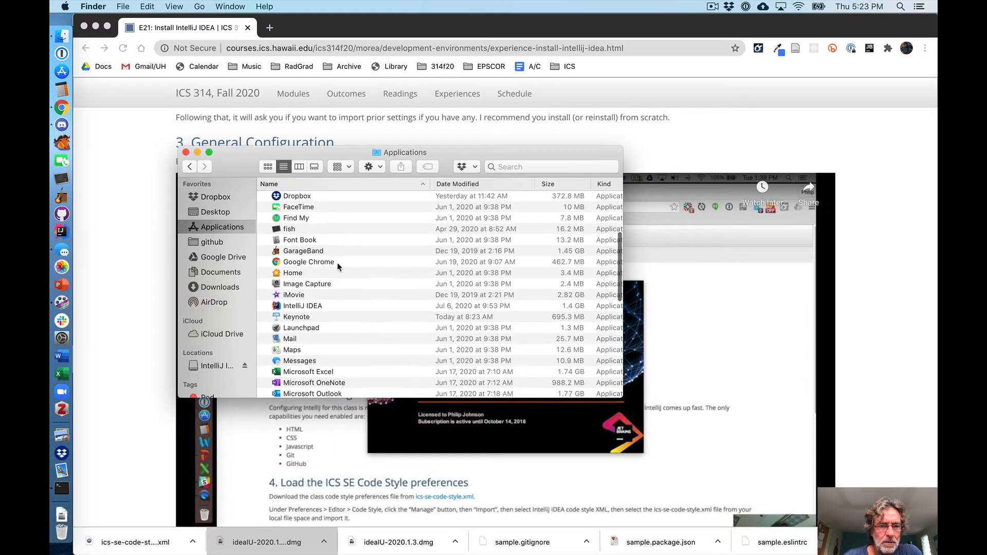
pyautogui.doubleClick(277, 308)
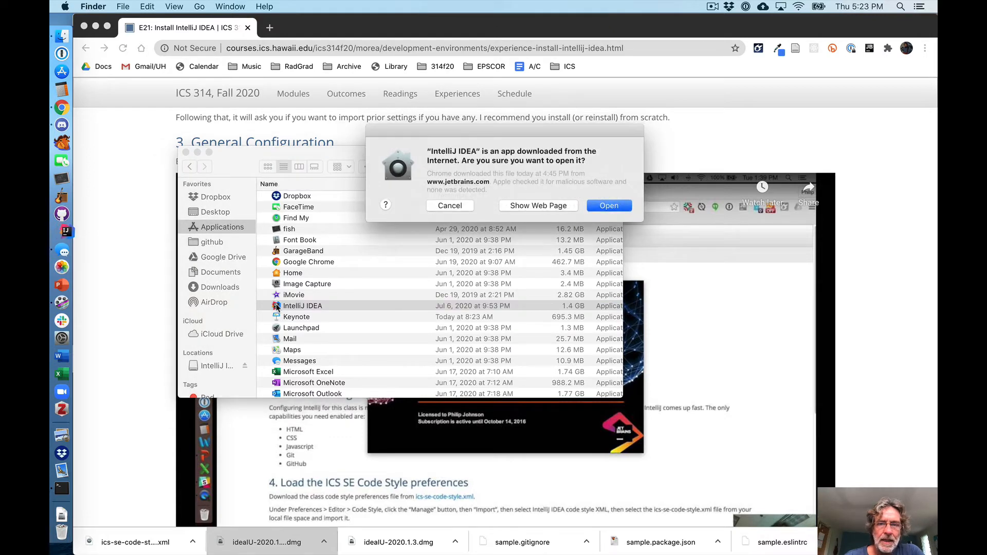
pyautogui.click(609, 205)
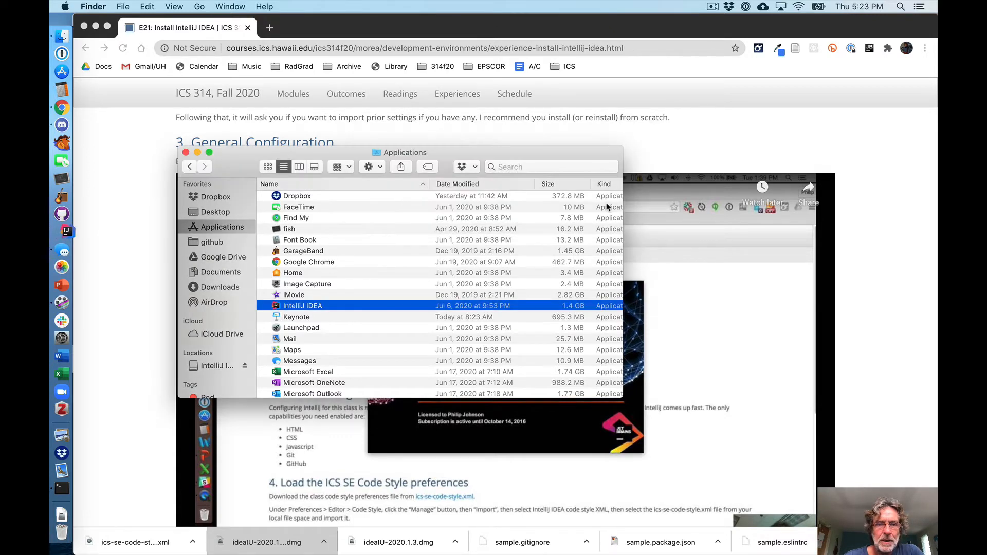
pyautogui.moveTo(447, 154); pyautogui.dragTo(497, 138)
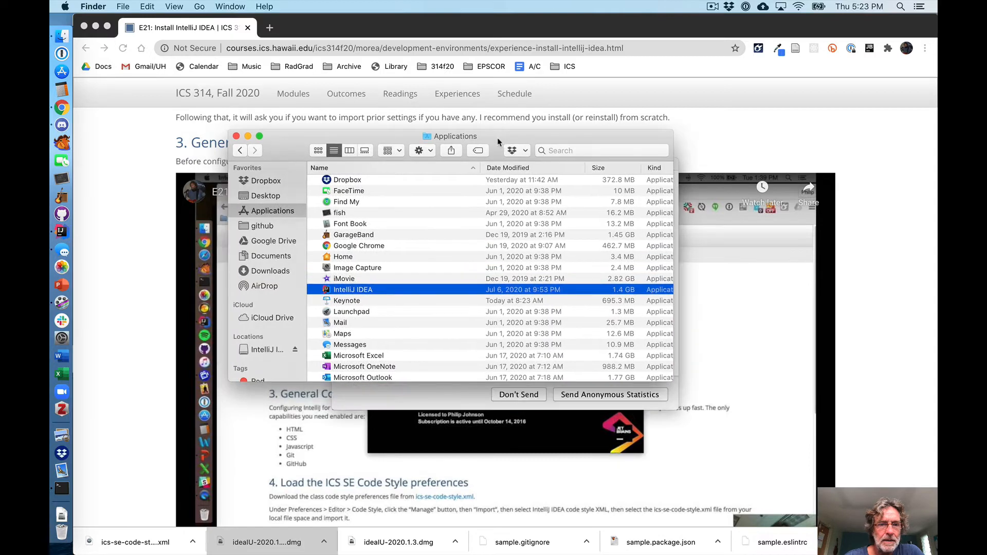
pyautogui.click(237, 137)
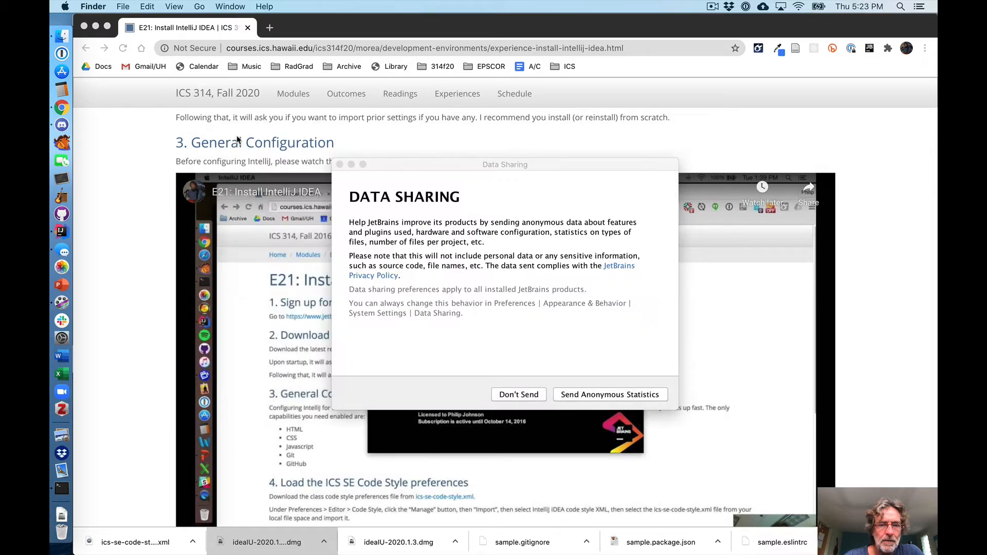
# Agree to send anonymous statistics to JetBrains and continue without importing previous settings
pyautogui.moveTo(538, 168); pyautogui.dragTo(454, 119)
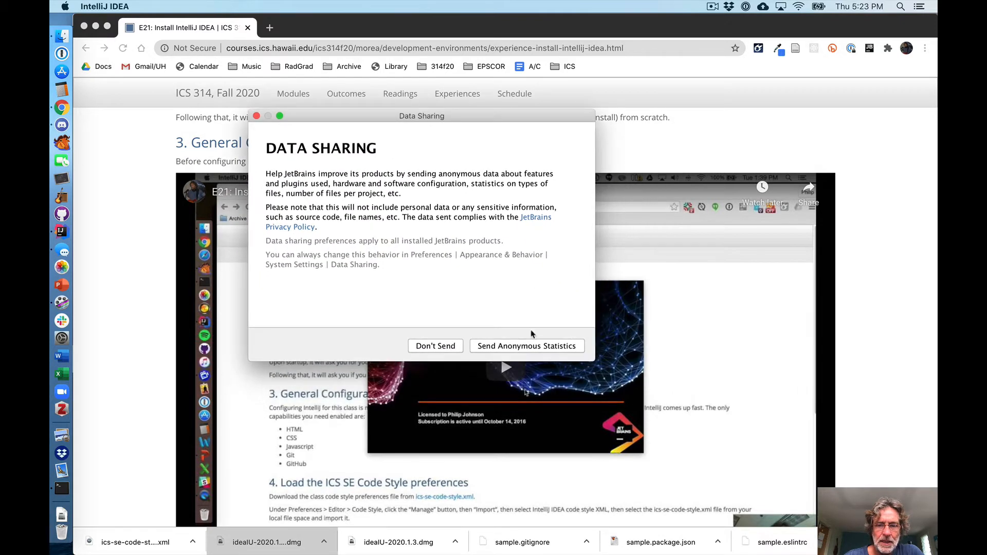
pyautogui.click(521, 346)
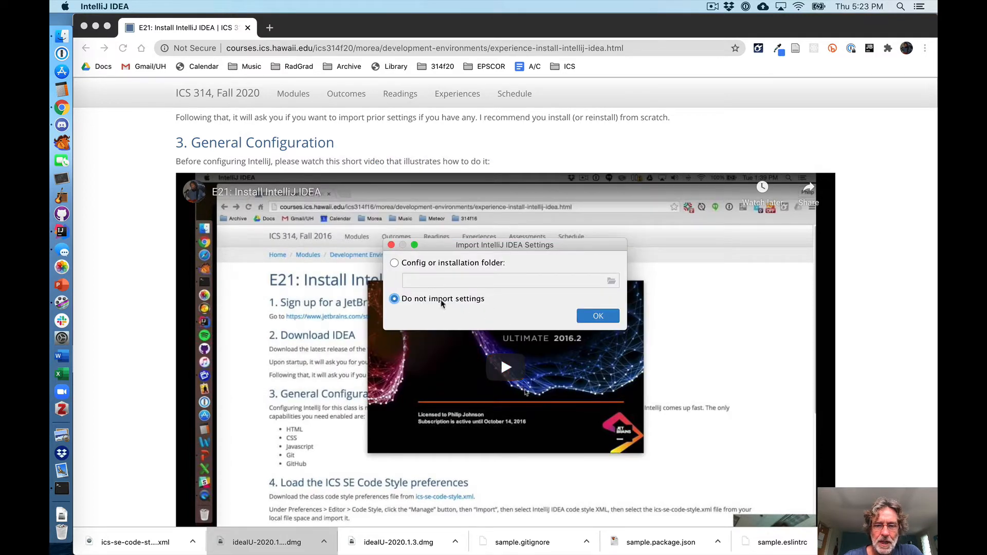
pyautogui.click(599, 317)
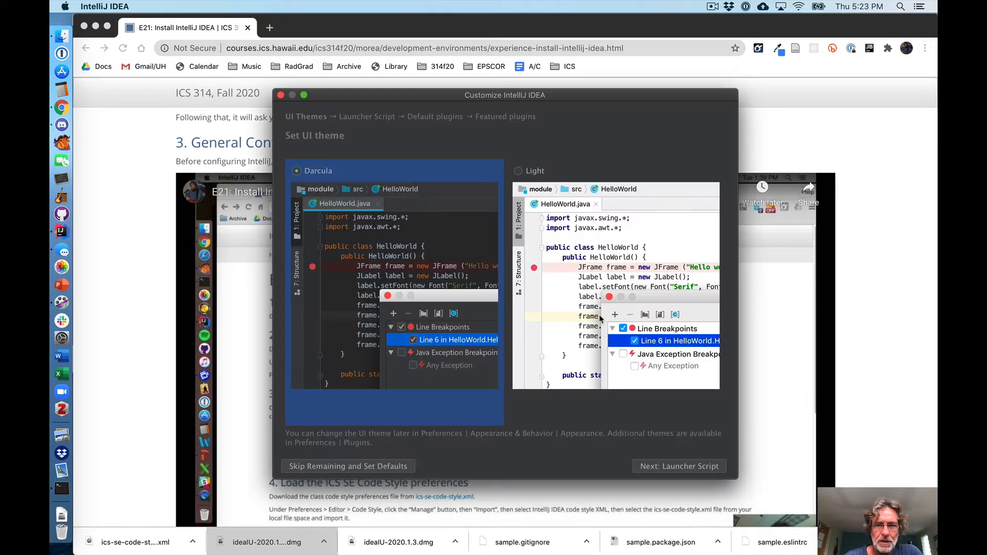
# Set the UI theme to Light and continue to the launcher script setup
pyautogui.moveTo(564, 95); pyautogui.dragTo(440, 54)
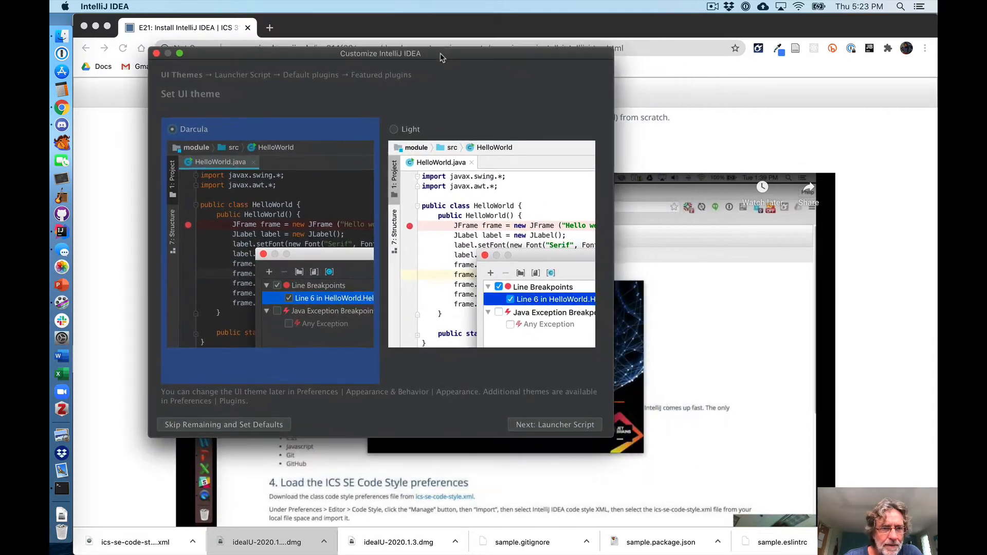
pyautogui.click(394, 129)
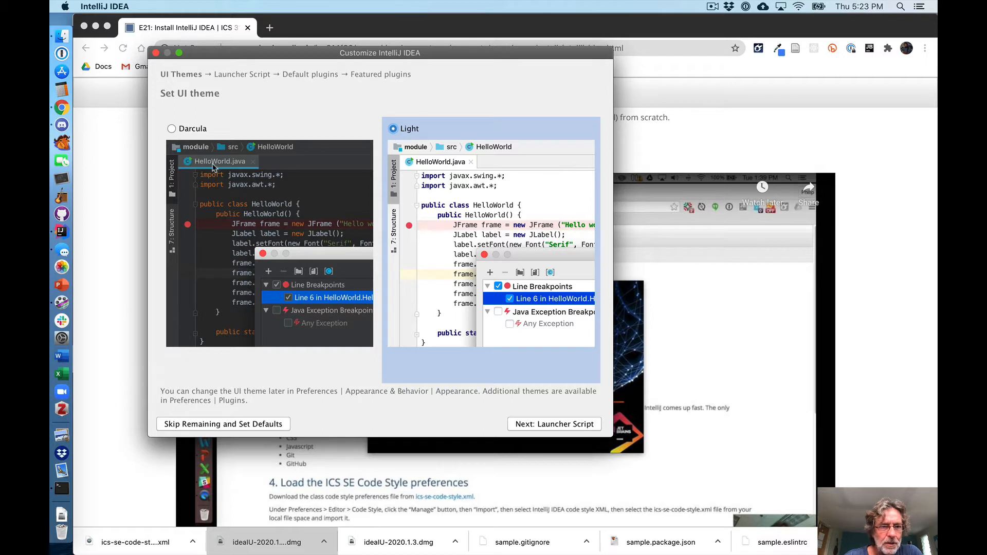
pyautogui.click(549, 425)
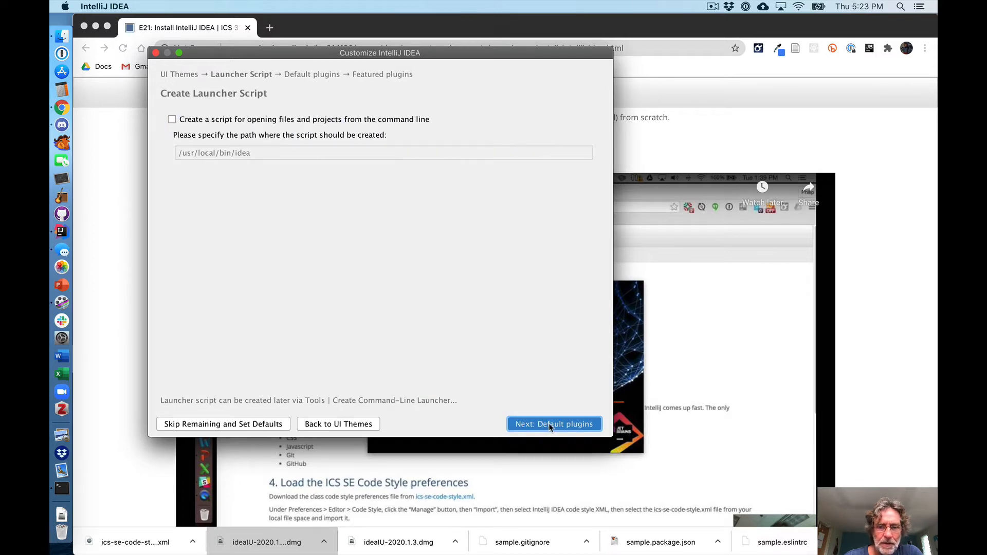
# Continue without creating a launcher script, and disable all Java Frameworks and Build Tools default plugins
pyautogui.click(549, 425)
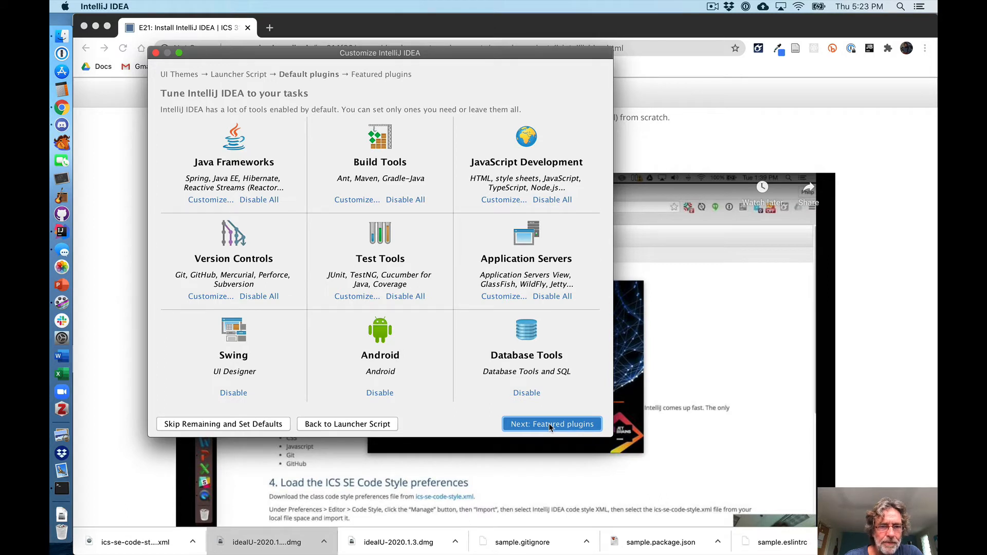
pyautogui.click(267, 200)
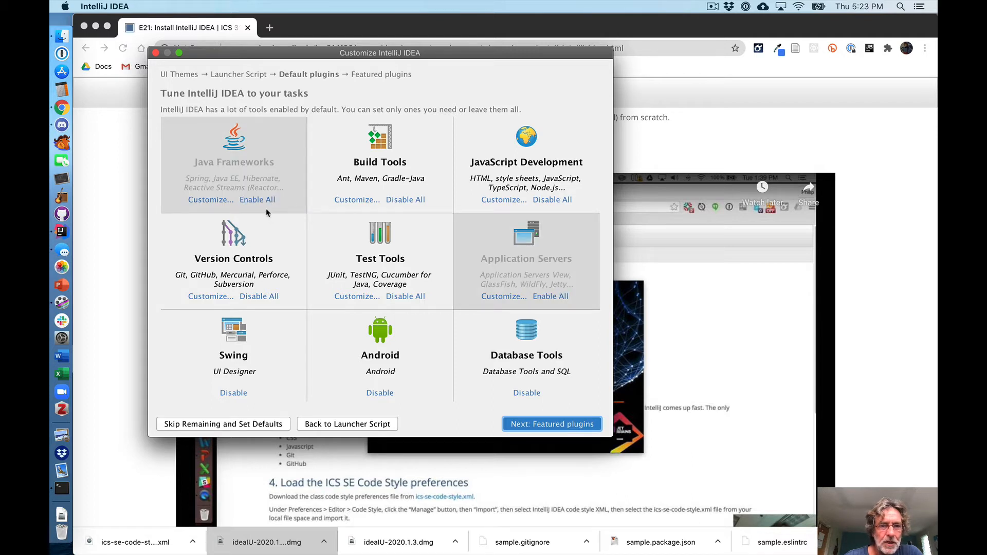
pyautogui.click(405, 200)
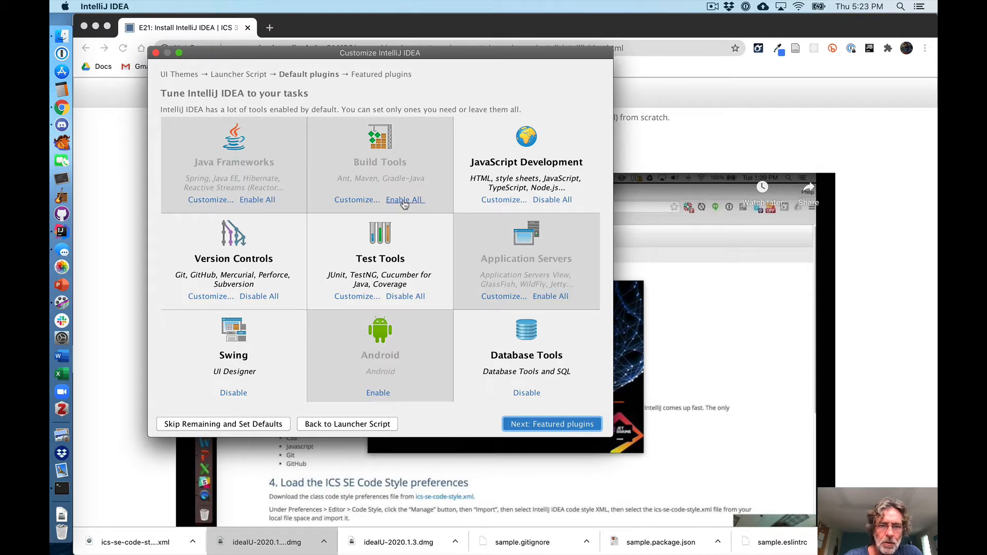
# Customize the JavaScript Development plugins to keep only HTML, CSS, JavaScript and TypeScript, and Node.js enabled, and save the changes
pyautogui.click(504, 200)
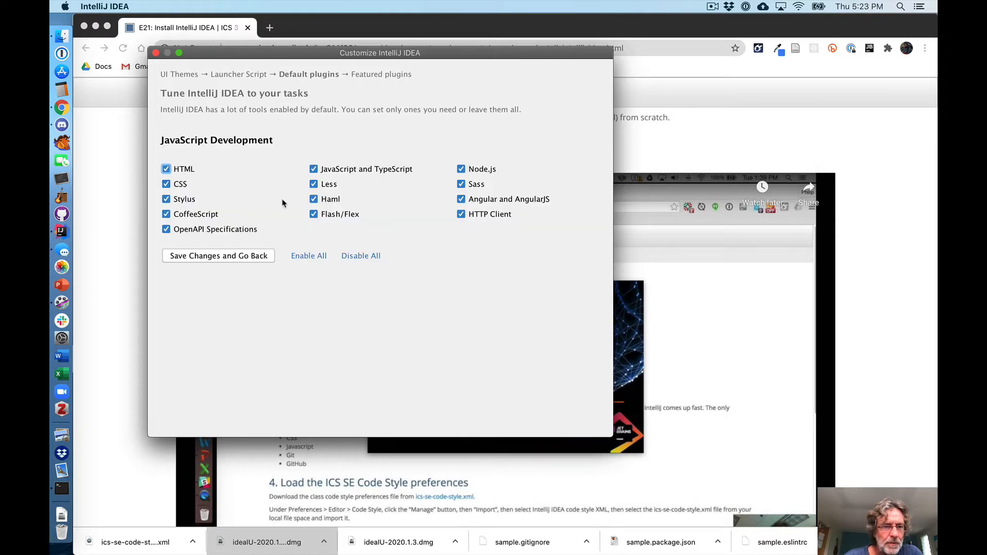
pyautogui.click(166, 199)
pyautogui.click(166, 214)
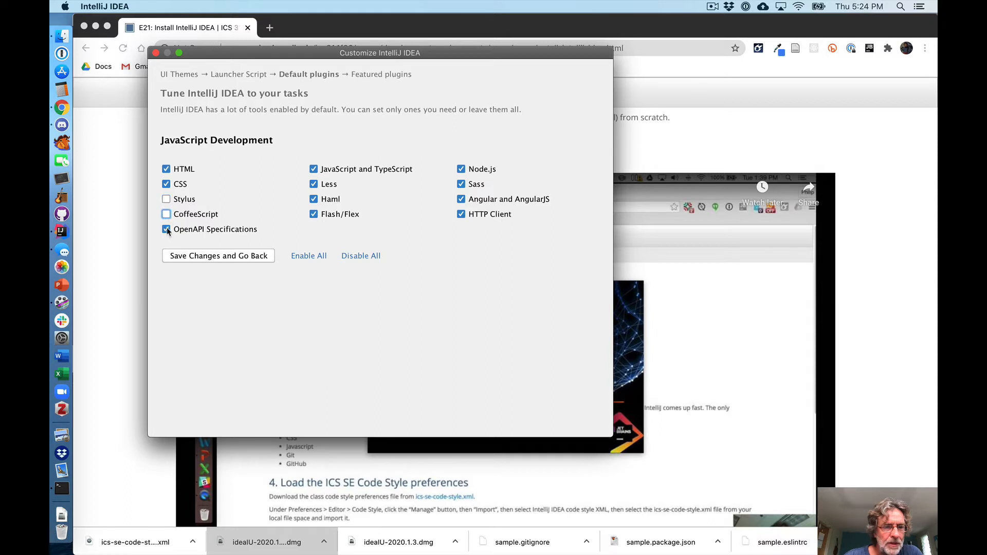
pyautogui.click(166, 230)
pyautogui.click(312, 216)
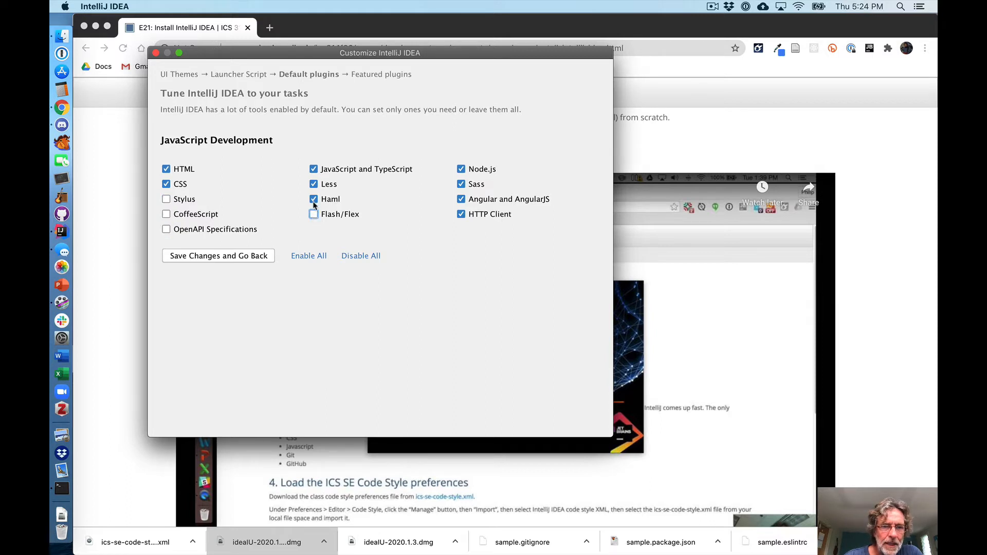
pyautogui.click(314, 199)
pyautogui.click(314, 185)
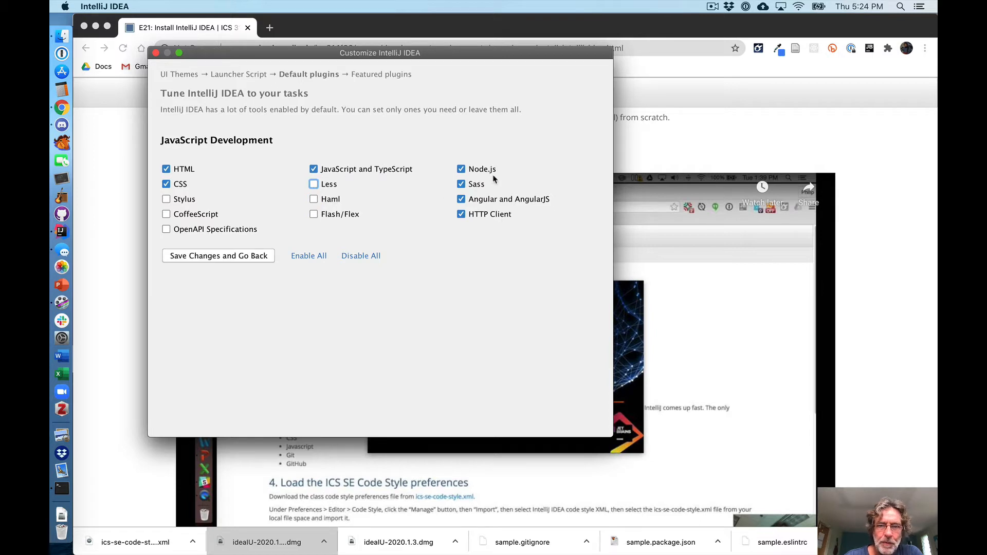
pyautogui.click(462, 185)
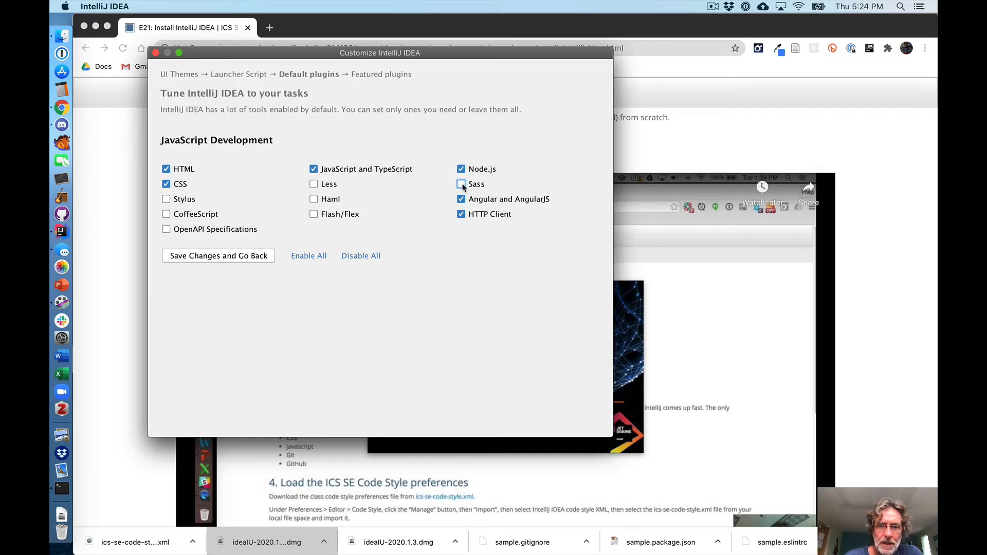
pyautogui.click(461, 200)
pyautogui.click(461, 215)
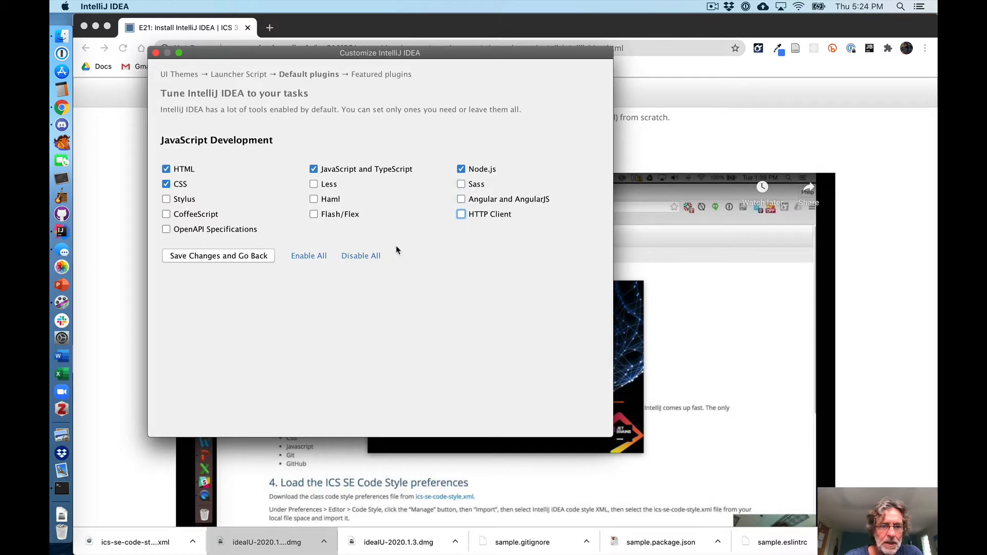
pyautogui.click(226, 257)
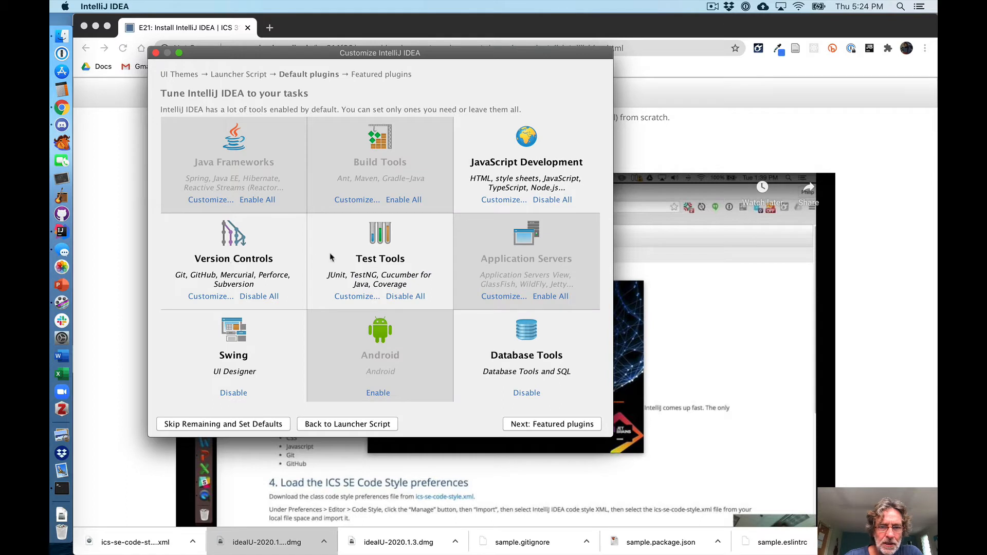
# Disable all Test Tools default plugins
pyautogui.click(400, 297)
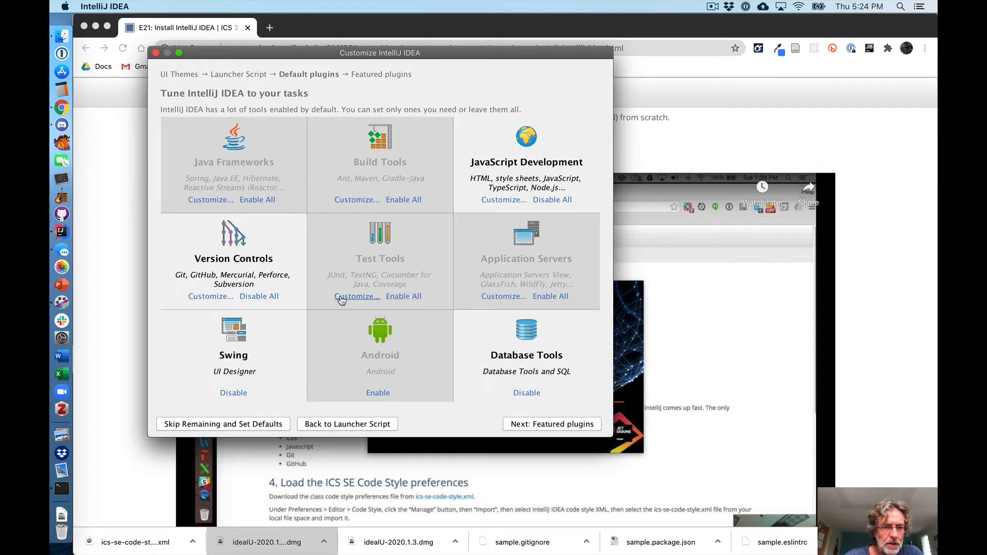
# Customize the Version Controls plugins to keep only Git and GitHub, disabling Perforce, Subversion and Mercurial, and save the changes
pyautogui.click(206, 297)
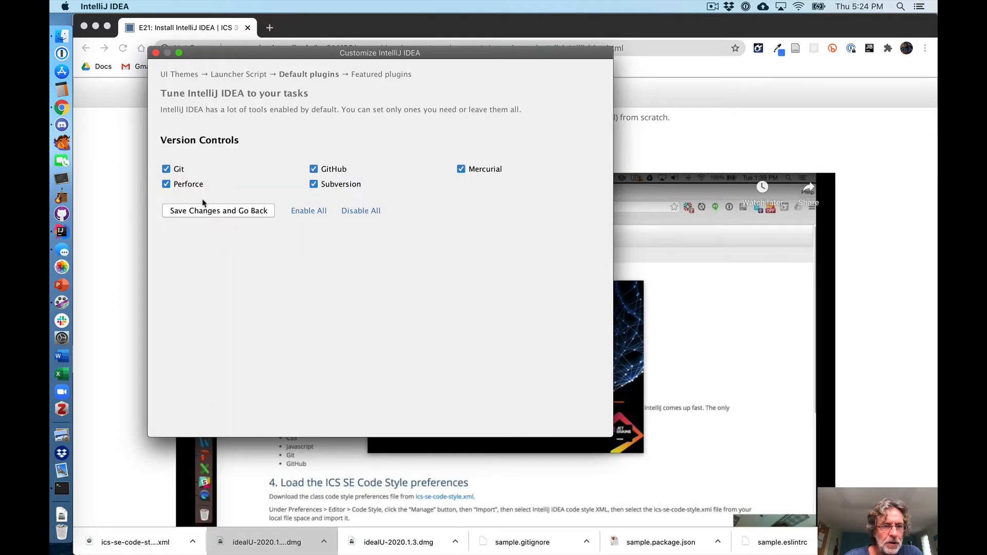
pyautogui.click(166, 184)
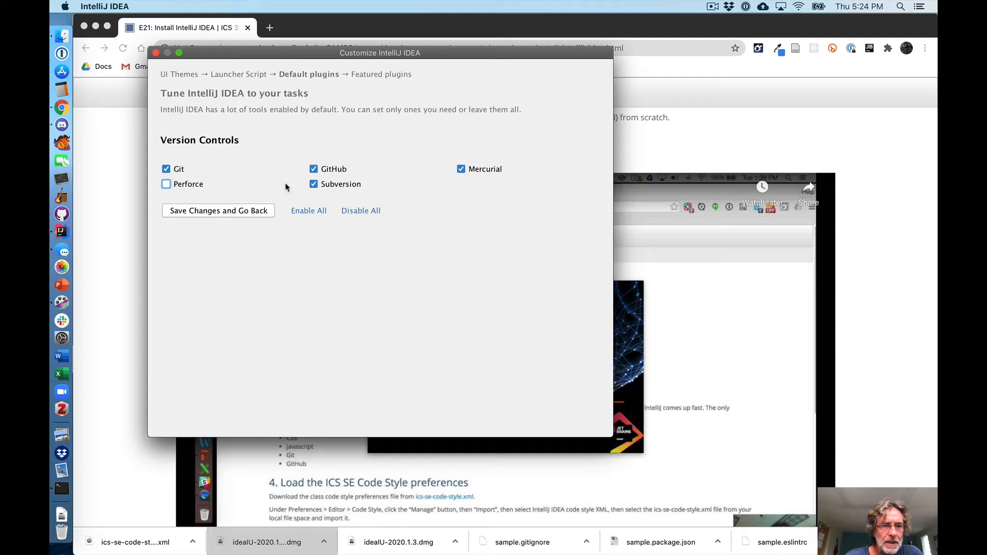
pyautogui.click(314, 184)
pyautogui.click(467, 169)
pyautogui.click(208, 211)
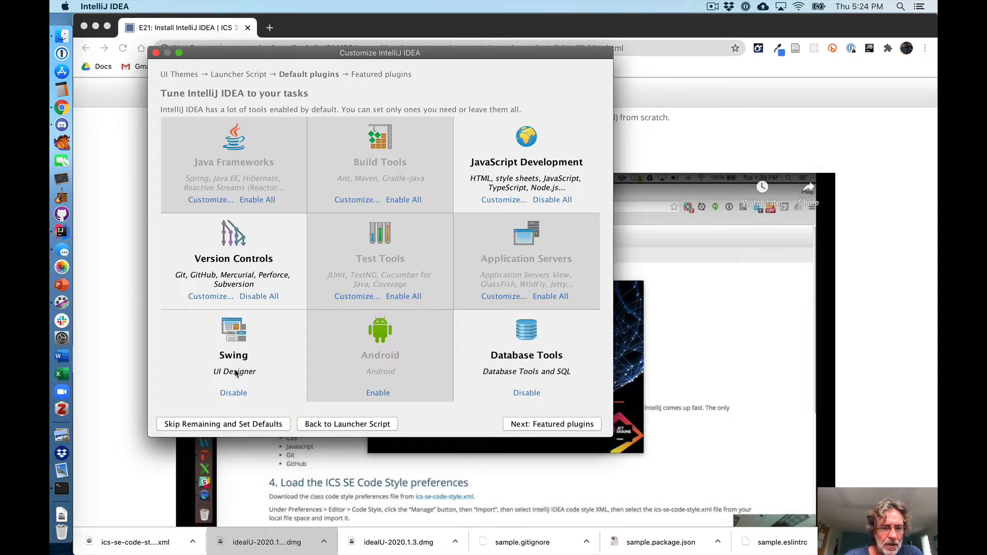
# Disable the Swing and Database Tools default plugins, and finish the customization without installing any featured plugins
pyautogui.click(234, 394)
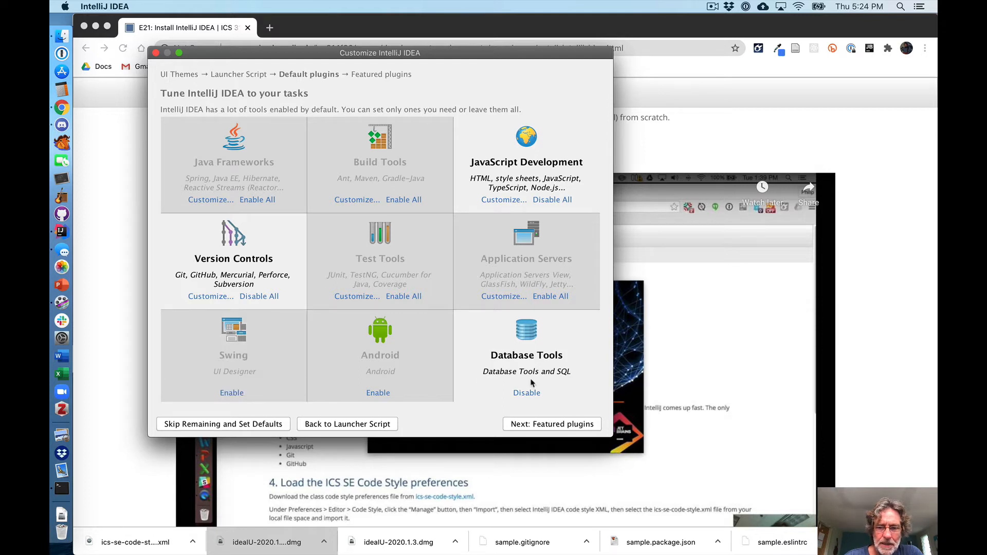
pyautogui.click(525, 394)
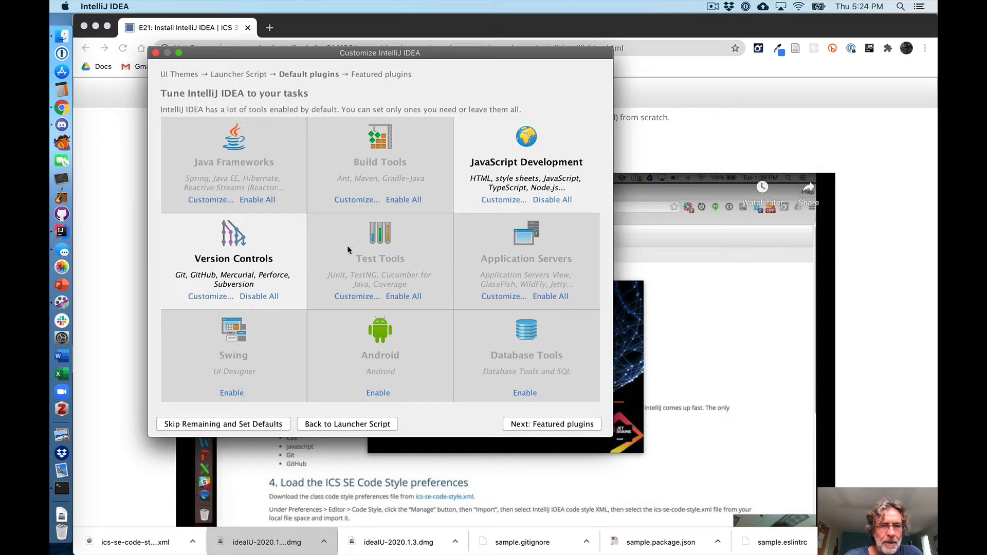
pyautogui.click(569, 426)
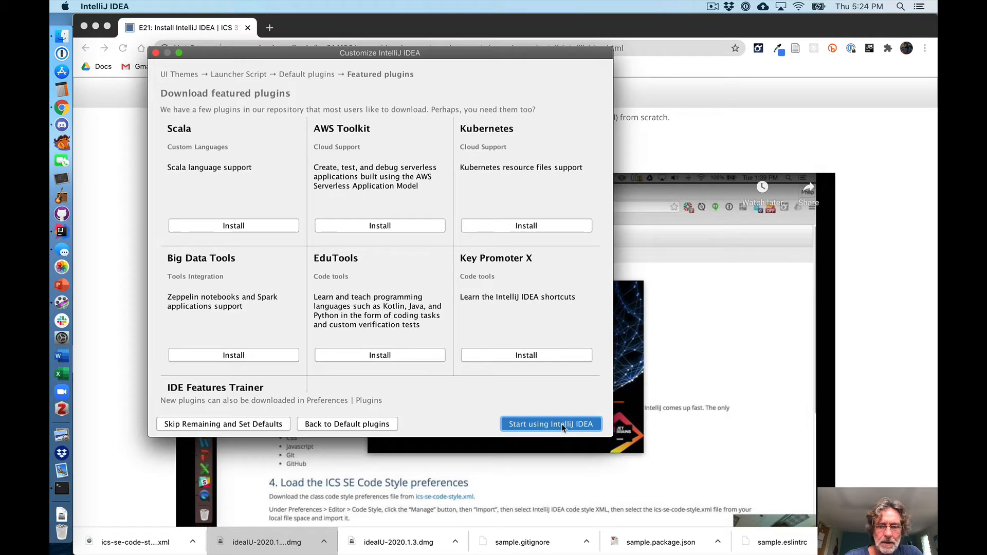
pyautogui.click(563, 426)
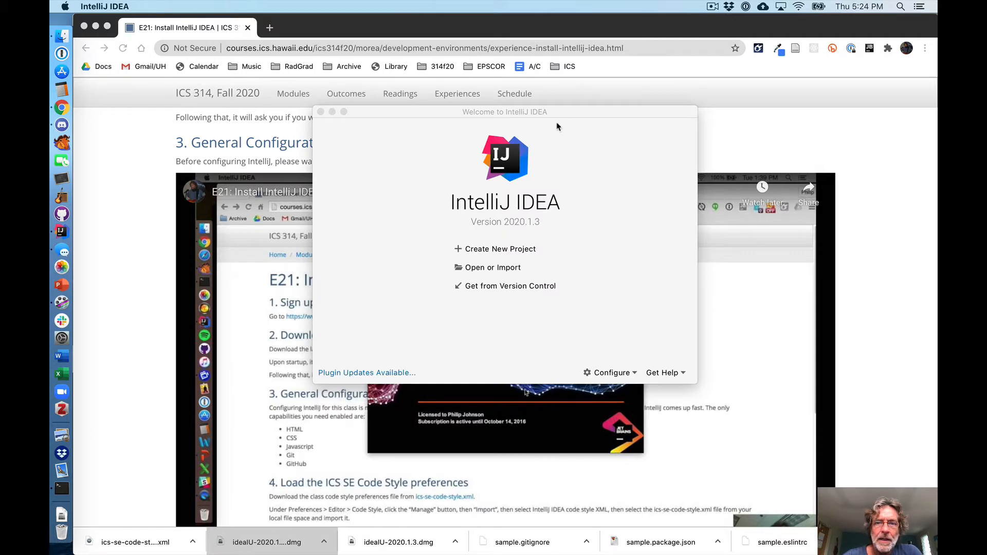
# Close the welcome window and relaunch IntelliJ IDEA
pyautogui.moveTo(560, 111); pyautogui.dragTo(458, 127)
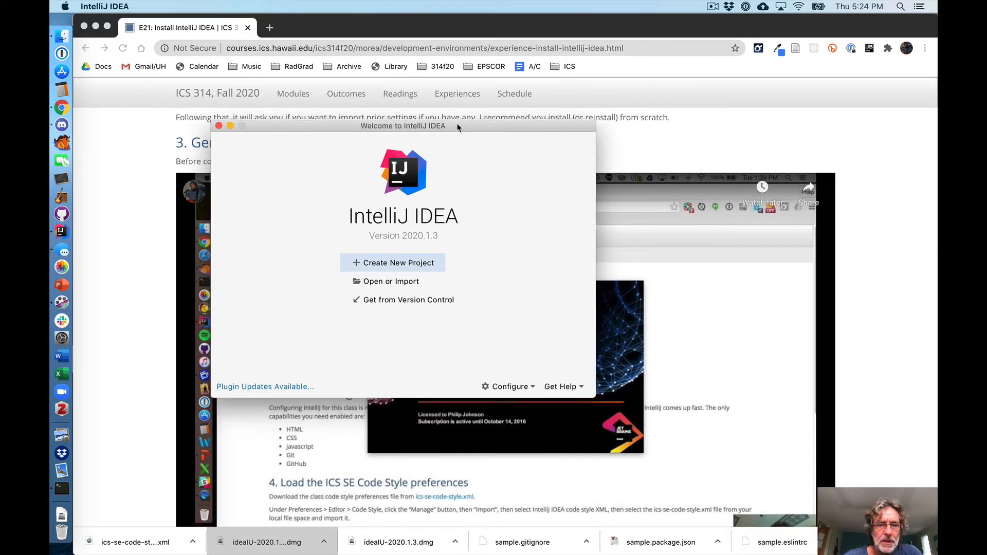
pyautogui.click(219, 126)
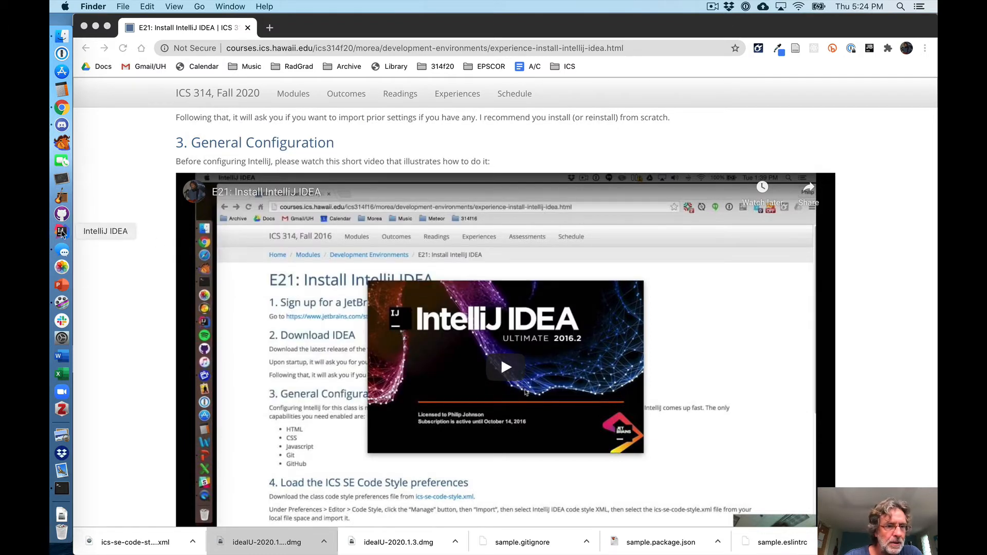
pyautogui.click(61, 233)
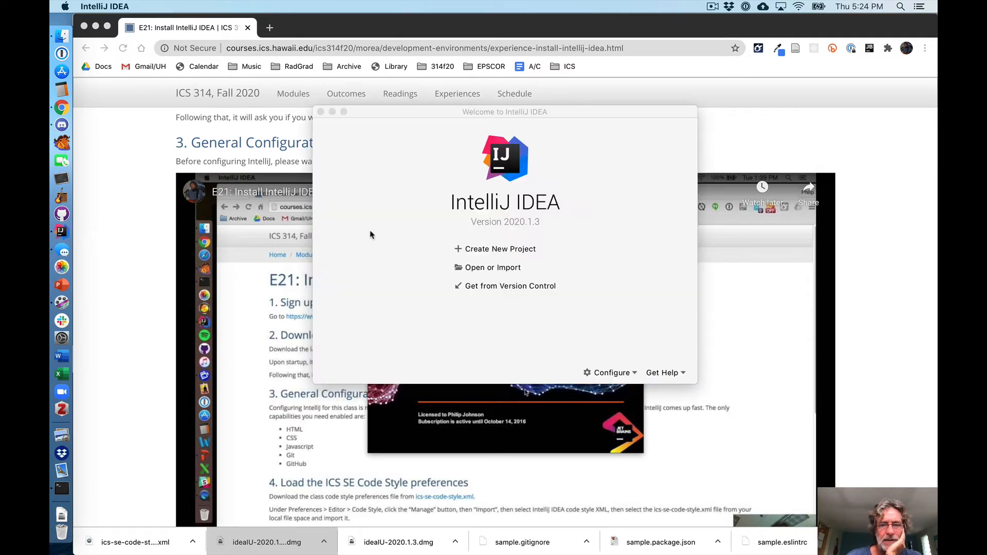
# Create a new JavaScript project from the HTML5 Boilerplate template, using the Desktop folder as its location
pyautogui.click(481, 254)
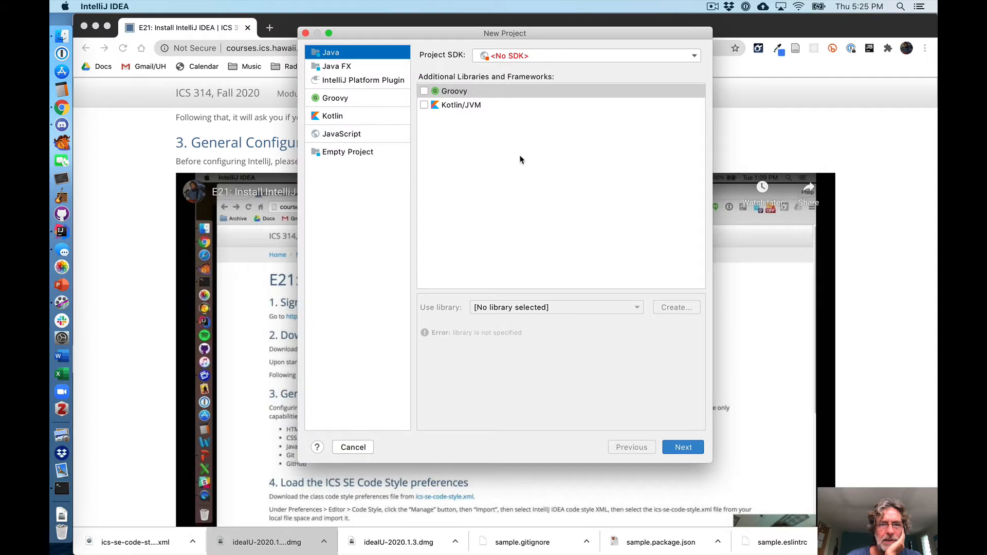
pyautogui.click(354, 135)
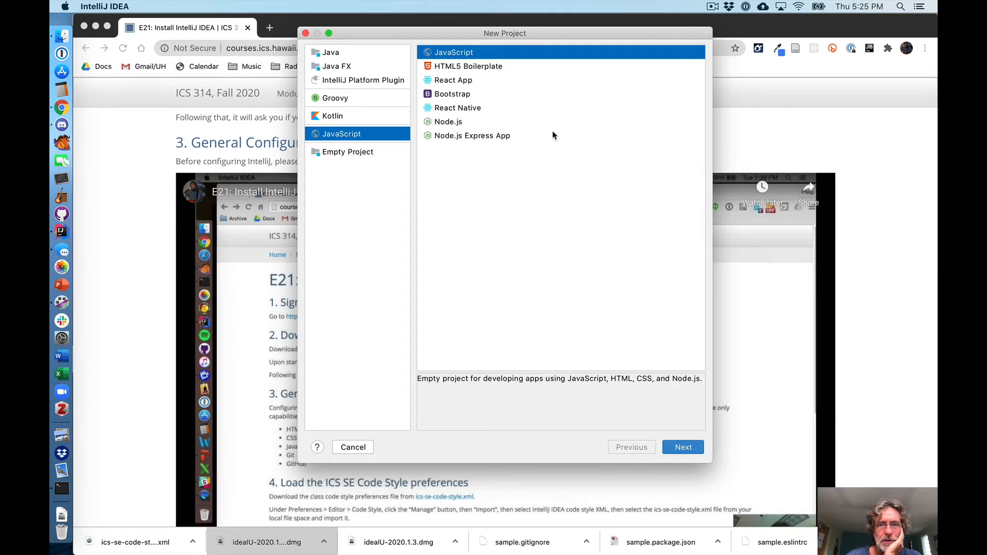
pyautogui.click(482, 67)
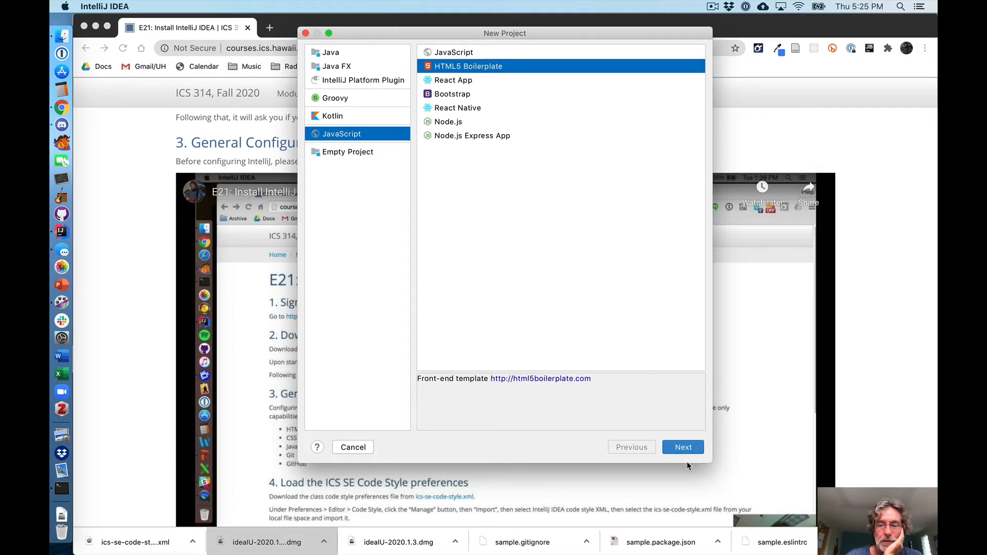
pyautogui.click(684, 448)
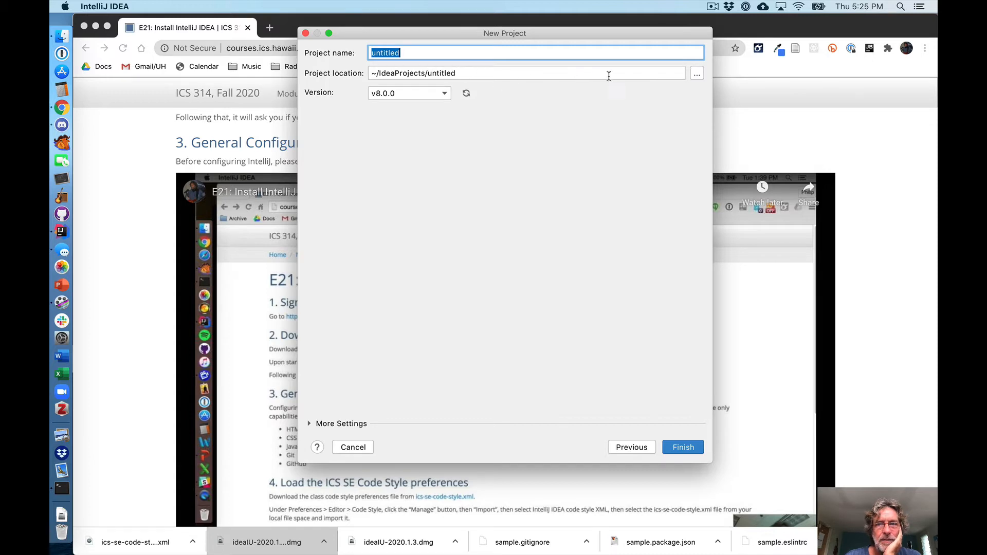
pyautogui.click(697, 76)
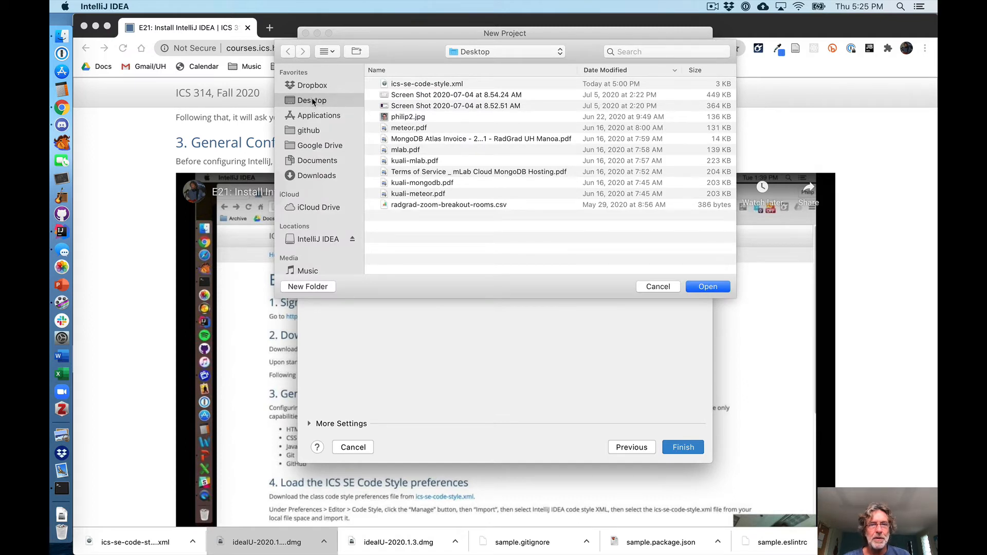
pyautogui.click(703, 286)
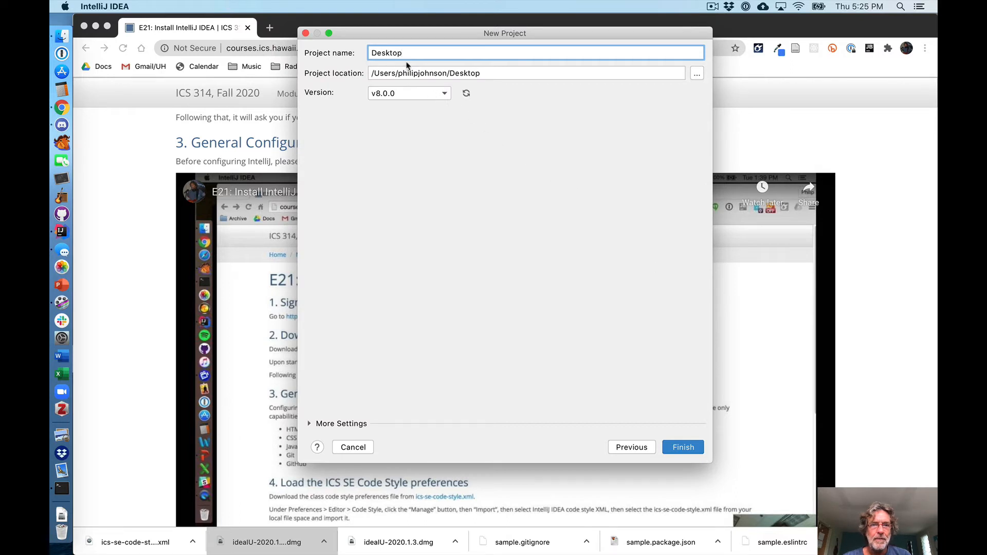
pyautogui.click(683, 447)
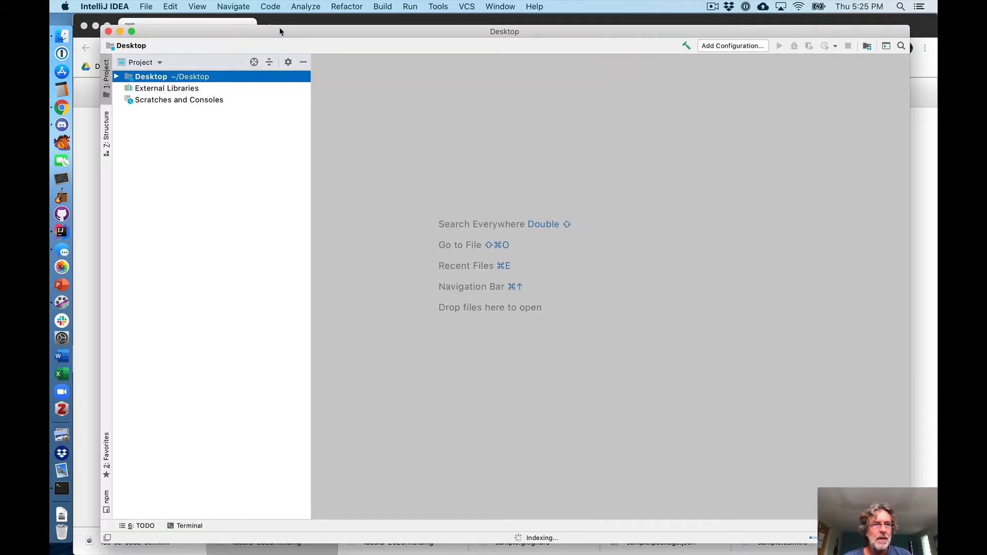
# Turn off and close the Tip of the Day, and stop further prompts to install dependencies from package.json
pyautogui.moveTo(280, 32); pyautogui.dragTo(257, 25)
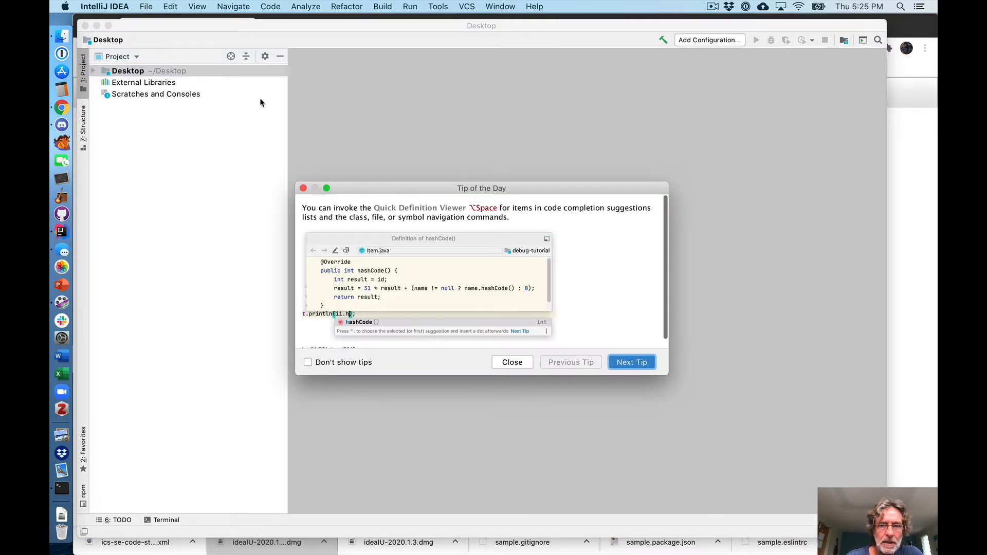
pyautogui.moveTo(403, 191); pyautogui.dragTo(373, 138)
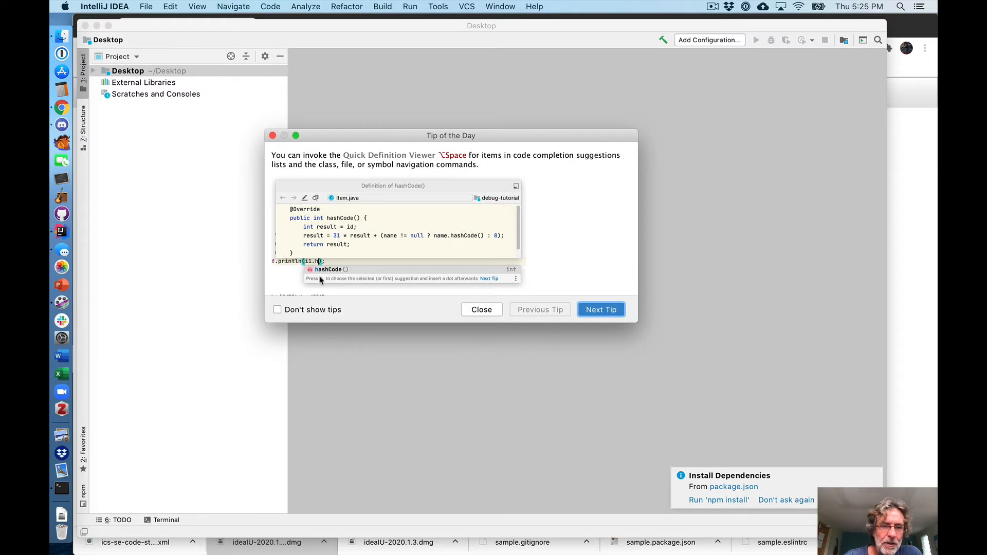
pyautogui.click(277, 310)
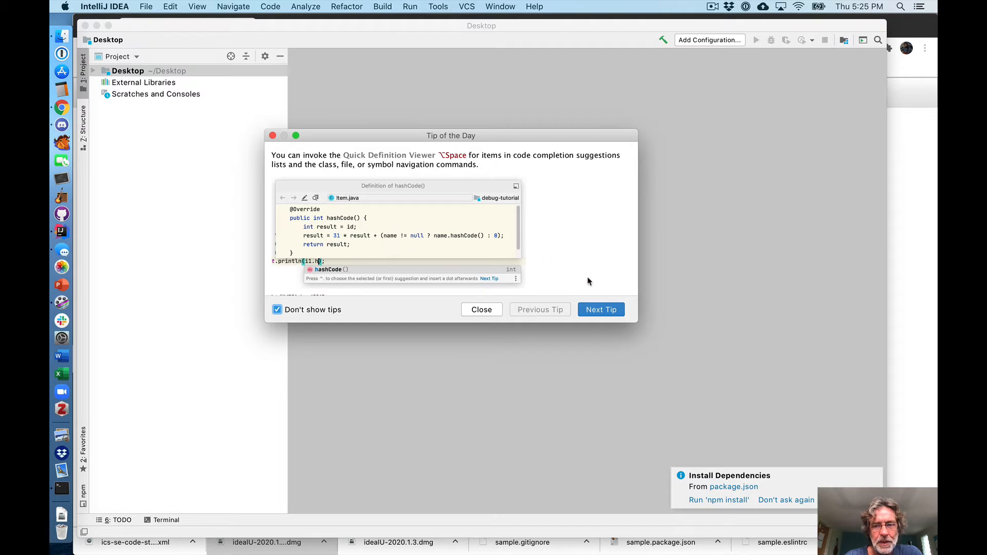
pyautogui.click(479, 312)
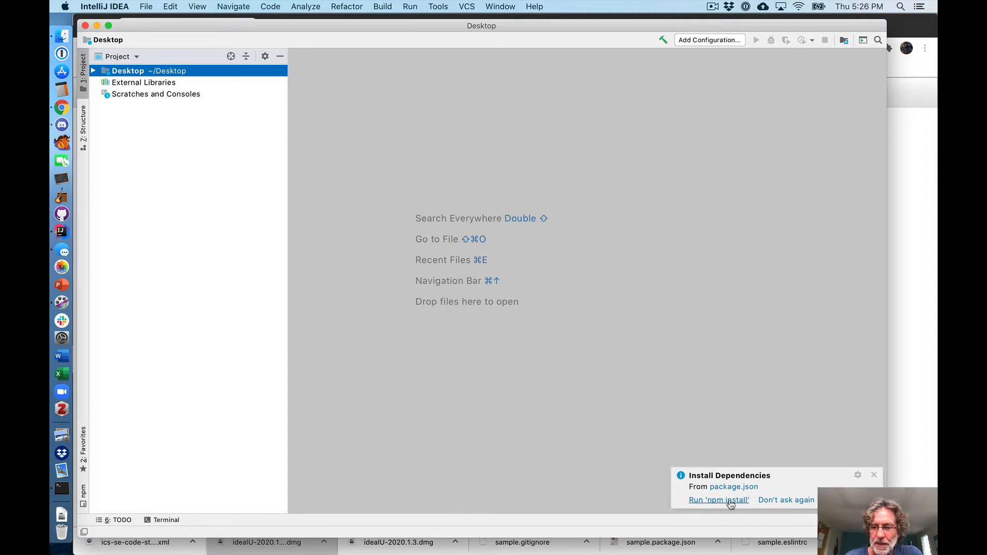
pyautogui.click(780, 501)
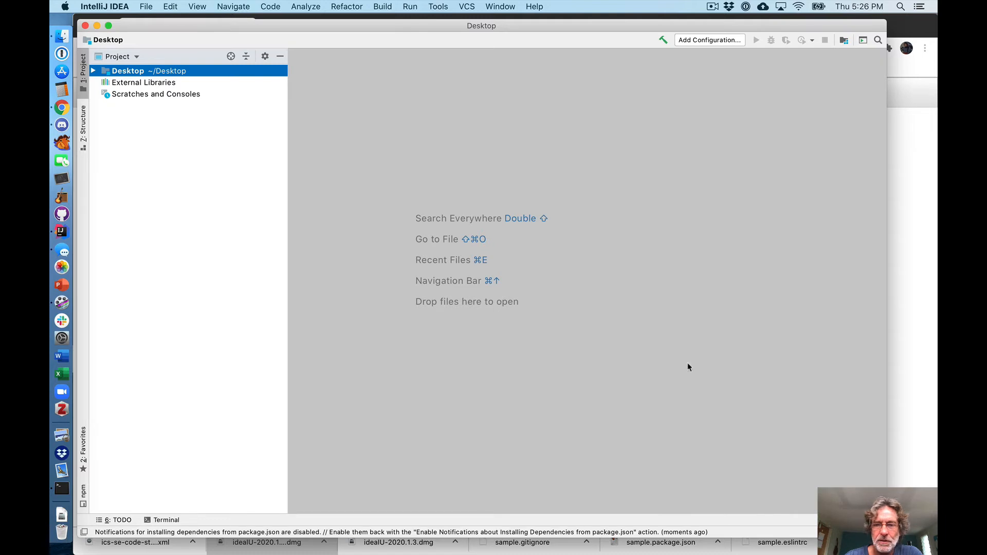
# Open the plugin settings in Preferences and show the installed plugins
pyautogui.click(145, 7)
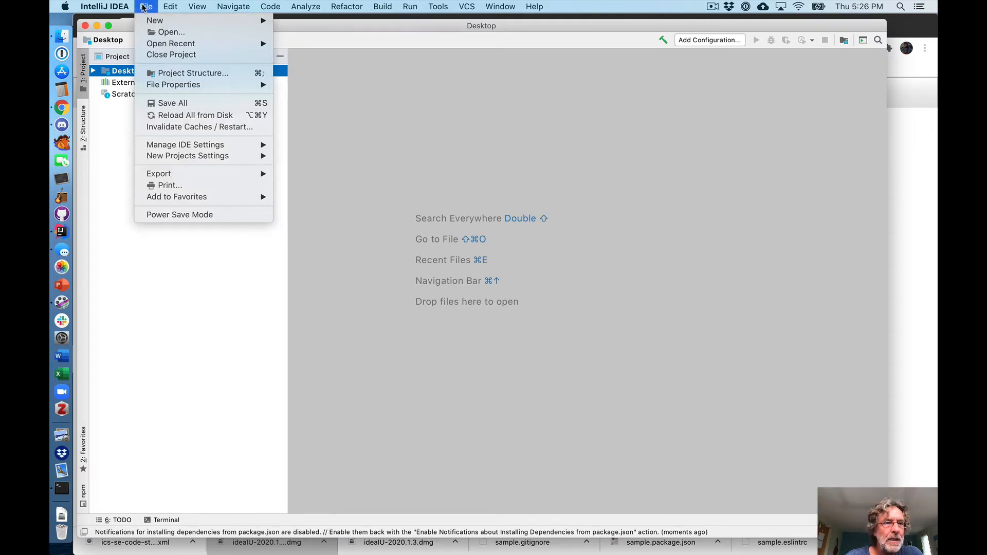
pyautogui.moveTo(106, 6)
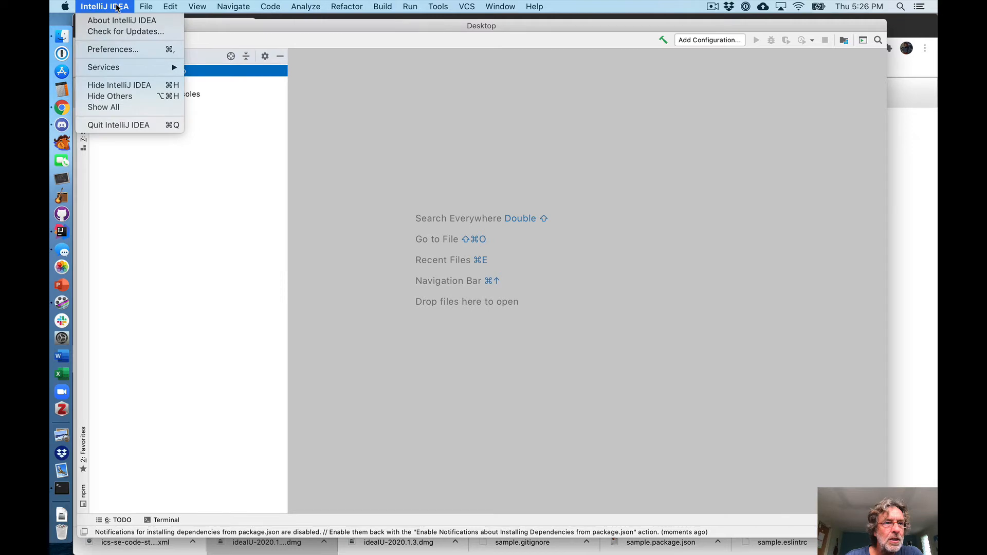
pyautogui.click(113, 49)
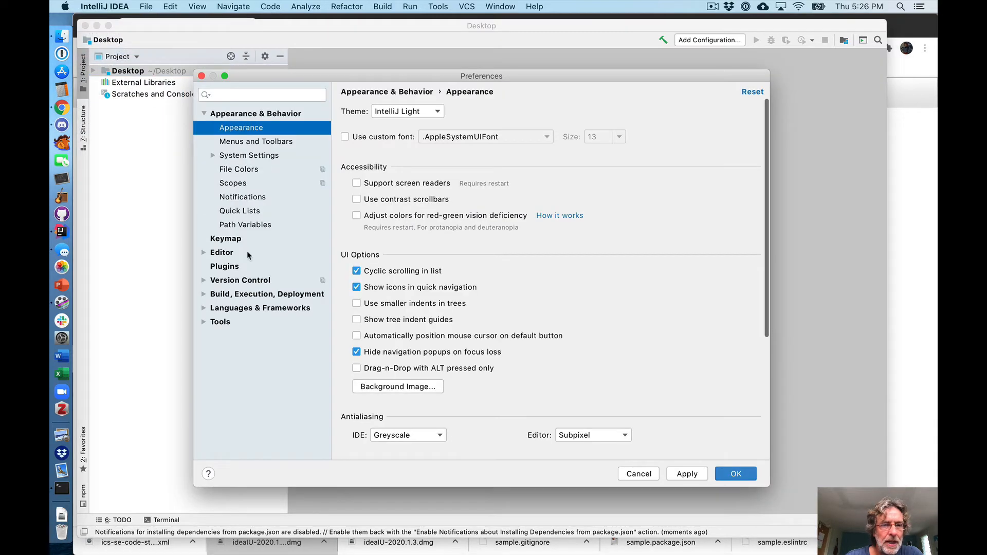
pyautogui.click(242, 265)
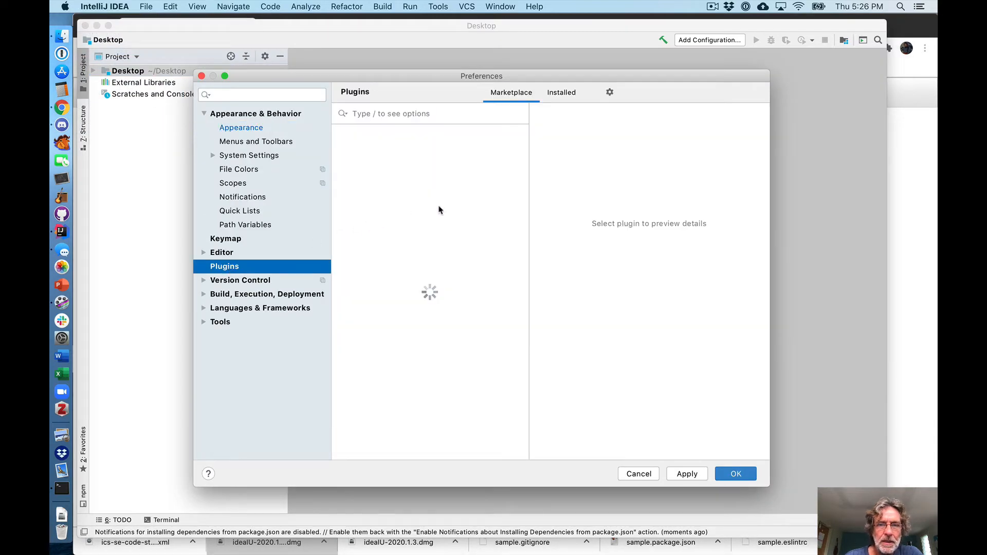
pyautogui.moveTo(474, 76); pyautogui.dragTo(394, 19)
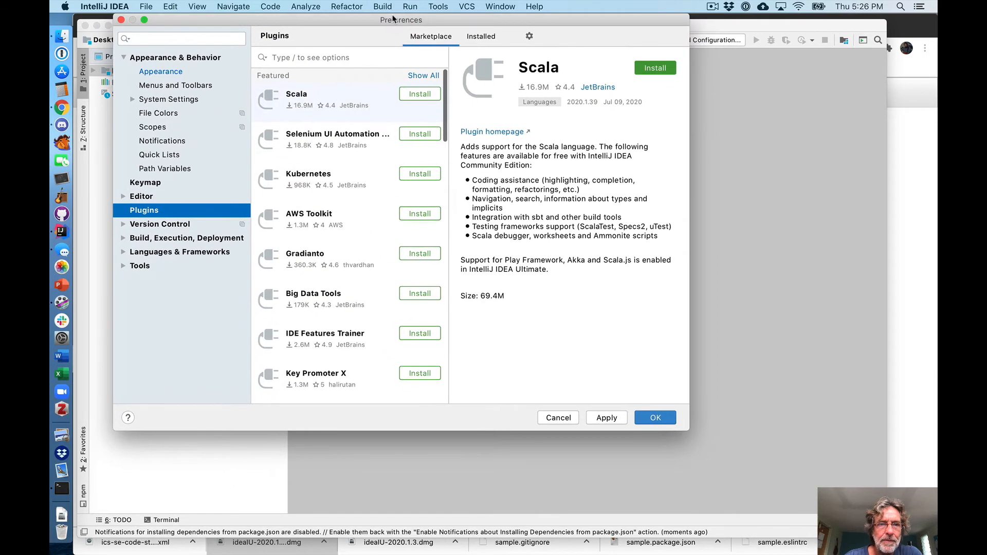
pyautogui.scroll(-3, 359, 127)
pyautogui.scroll(3, 358, 130)
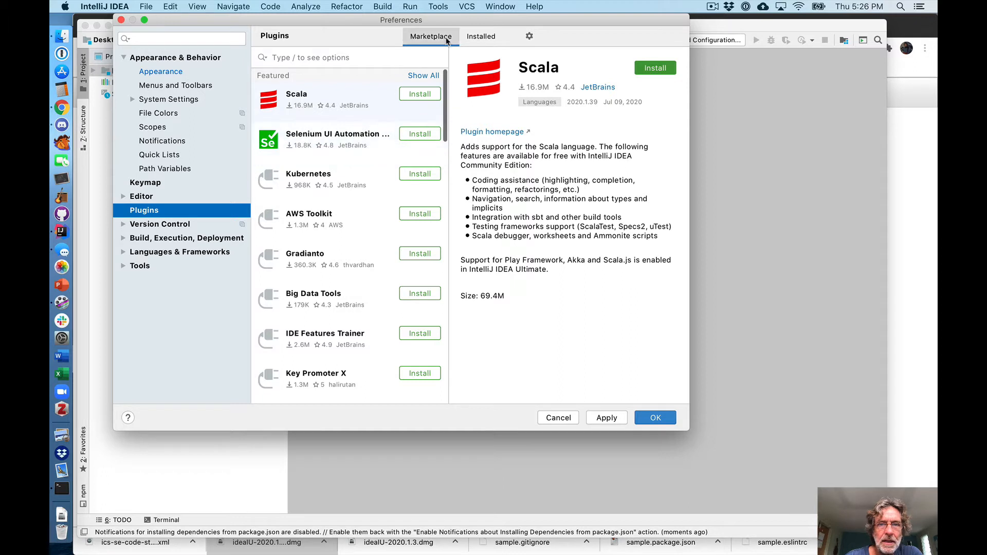
pyautogui.click(476, 39)
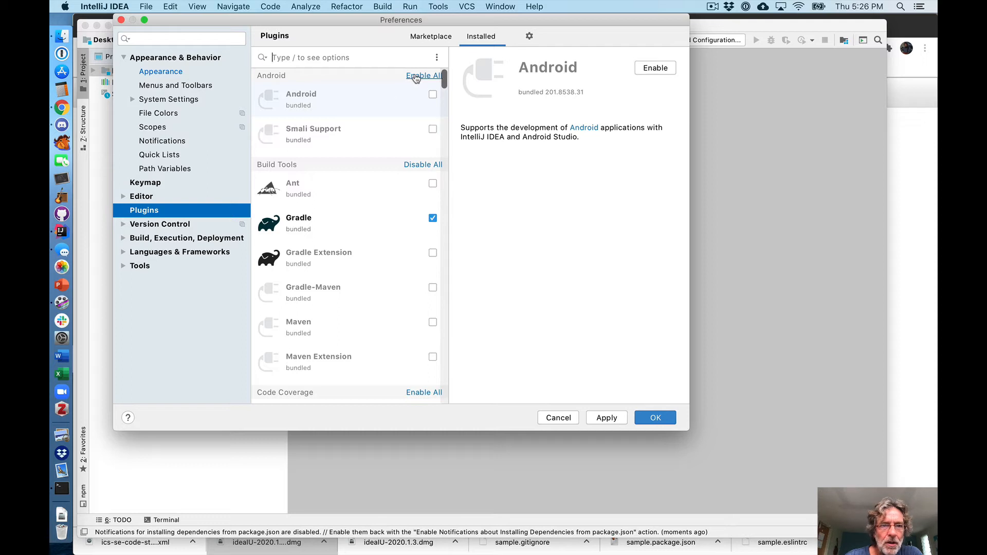
# Disable the Android plugins, the Gradle plugin, and the Docker and FTP/SFTP Connectivity deployment plugins
pyautogui.click(416, 76)
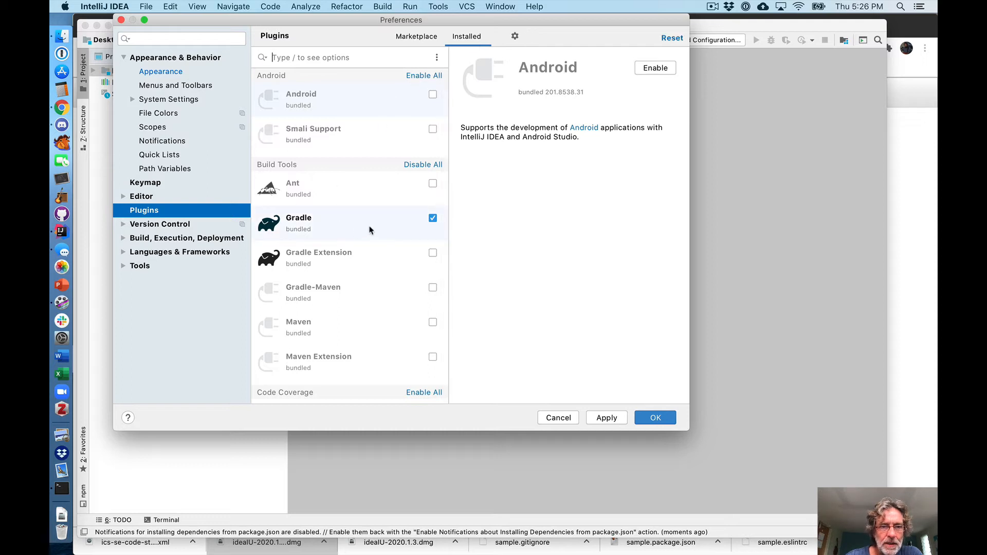
pyautogui.click(432, 219)
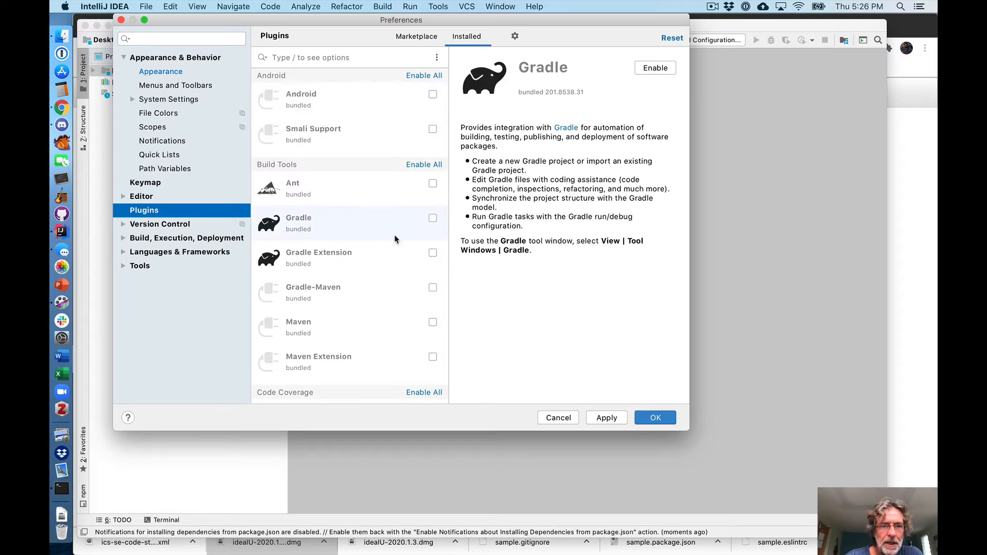
pyautogui.scroll(-10, 395, 239)
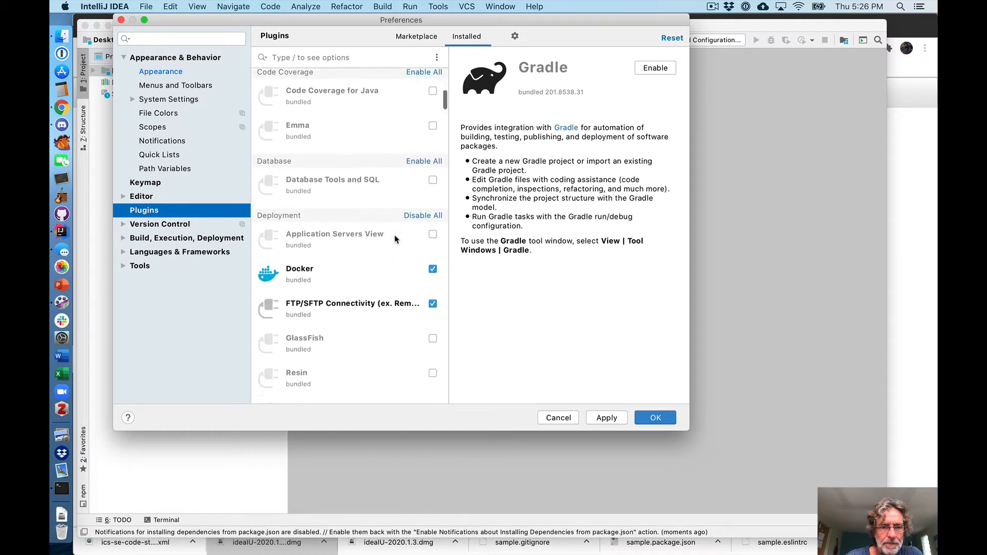
pyautogui.scroll(-2, 395, 239)
pyautogui.click(433, 239)
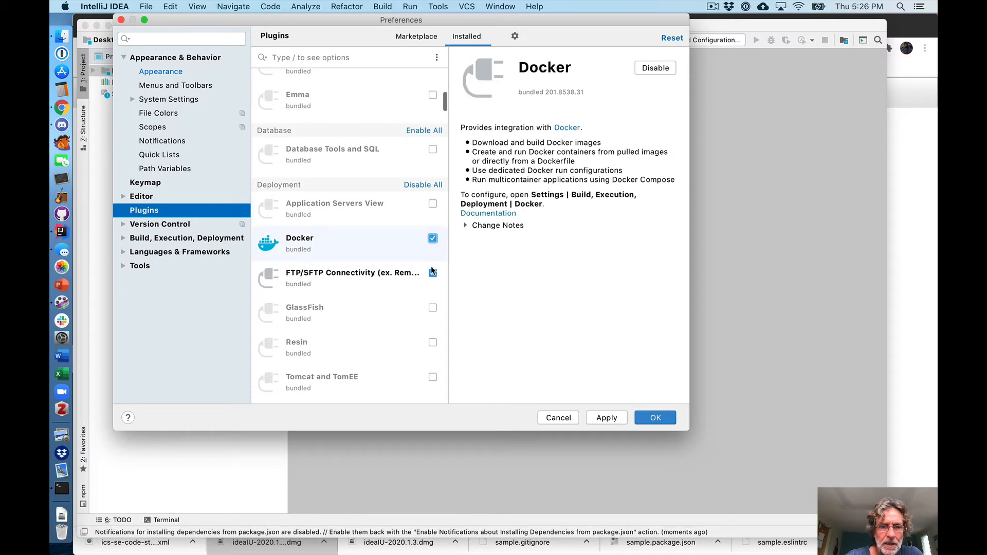
pyautogui.click(370, 282)
# Disable the IDE Settings Sync and Settings Repository plugins in the IDE Settings group
pyautogui.scroll(-10, 370, 287)
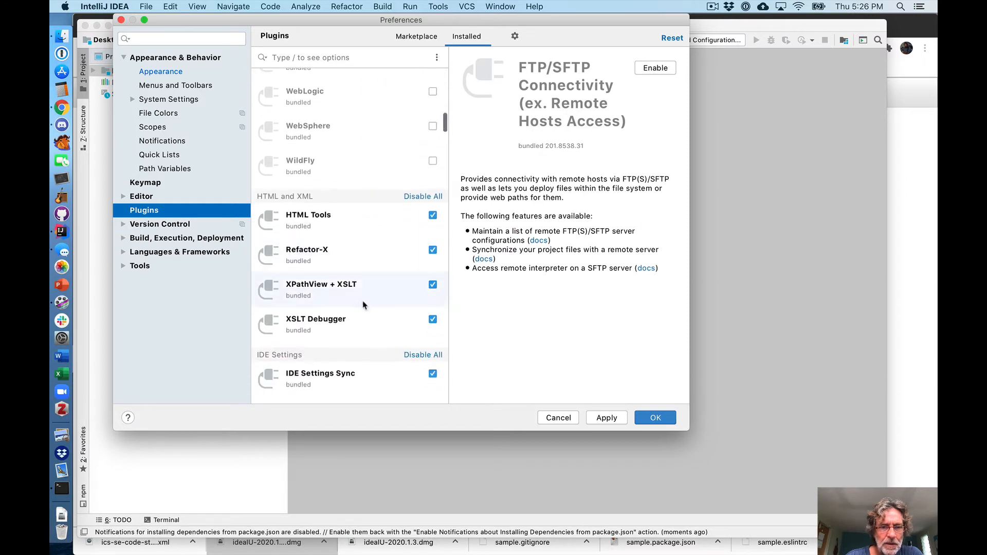
pyautogui.scroll(4, 366, 298)
pyautogui.scroll(-5, 364, 315)
pyautogui.scroll(-5, 365, 315)
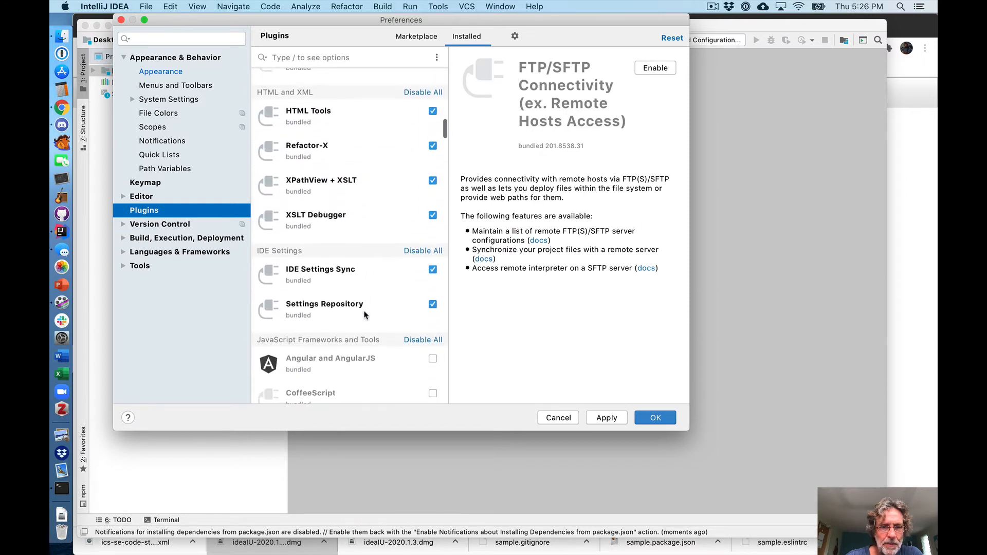
pyautogui.click(433, 257)
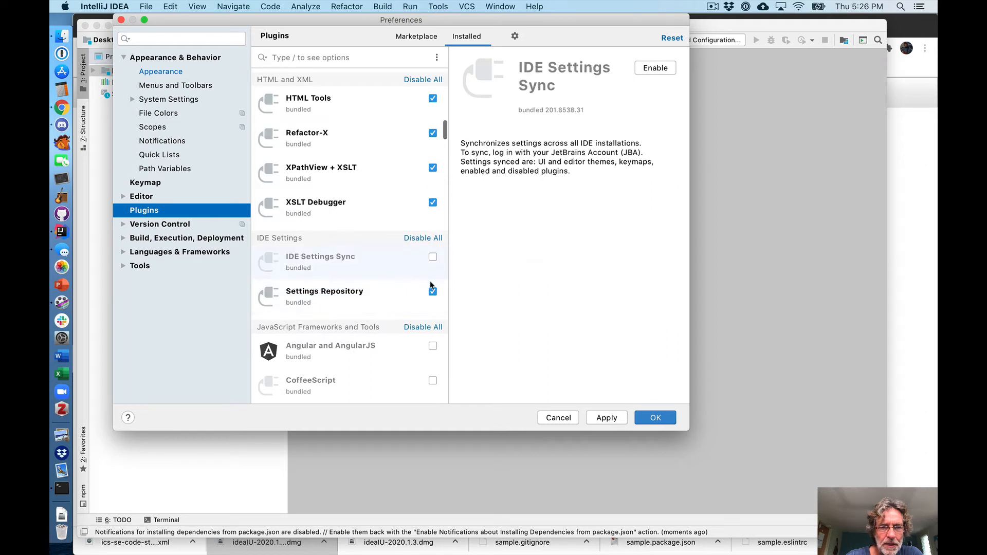
pyautogui.click(433, 292)
# Disable the Java HTTP Clients, JavaFX and Play Framework plugins in the JVM Frameworks group
pyautogui.scroll(-5, 374, 307)
pyautogui.scroll(-6, 374, 305)
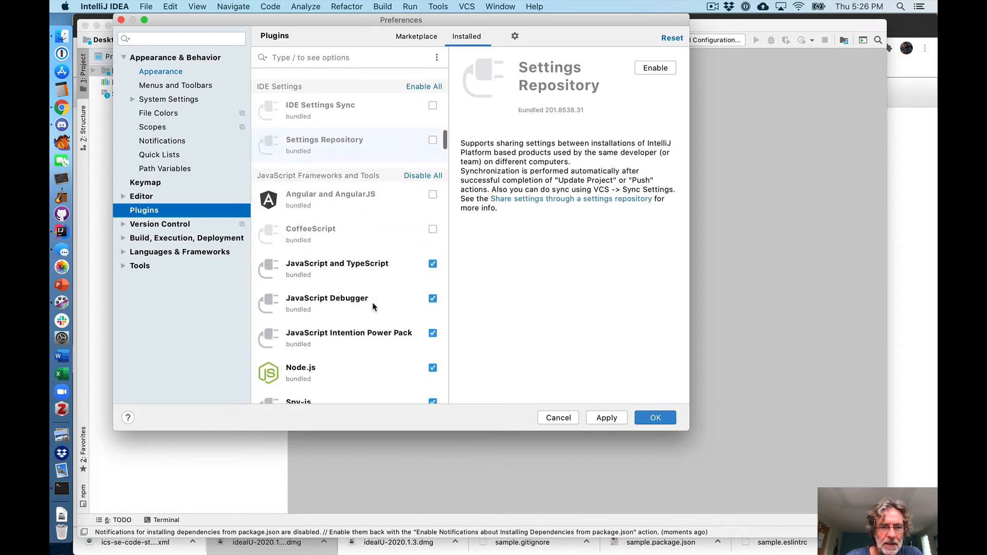
pyautogui.scroll(-1, 373, 305)
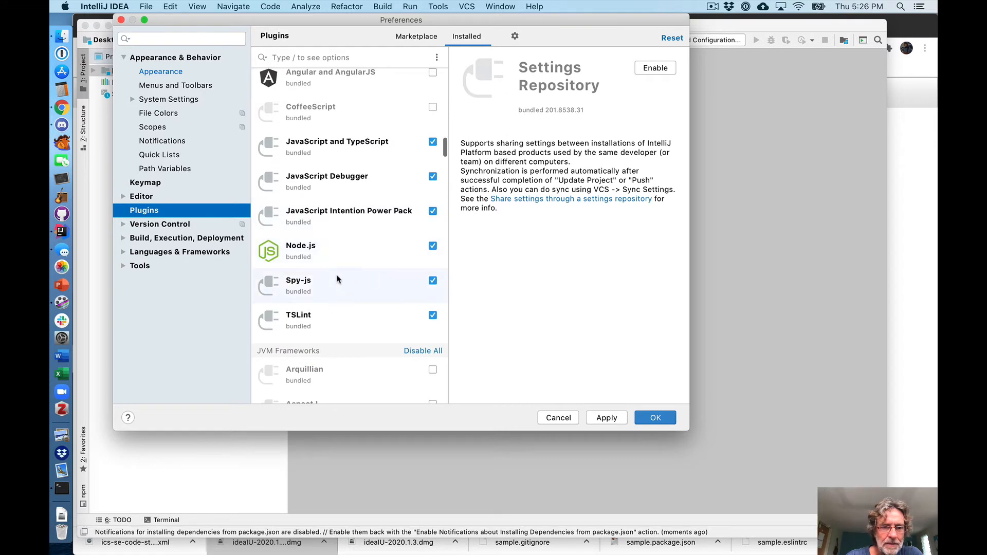
pyautogui.scroll(-15, 367, 302)
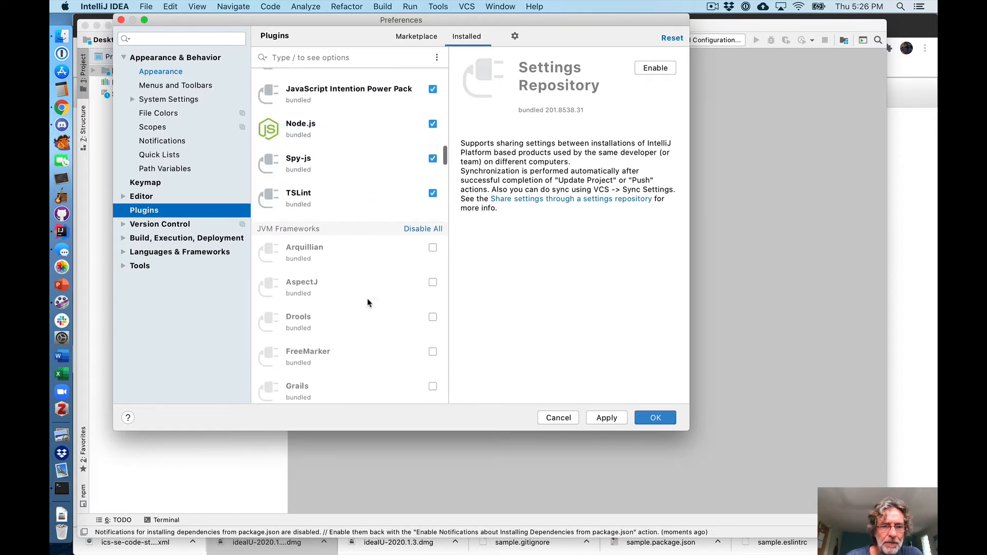
pyautogui.scroll(-8, 368, 299)
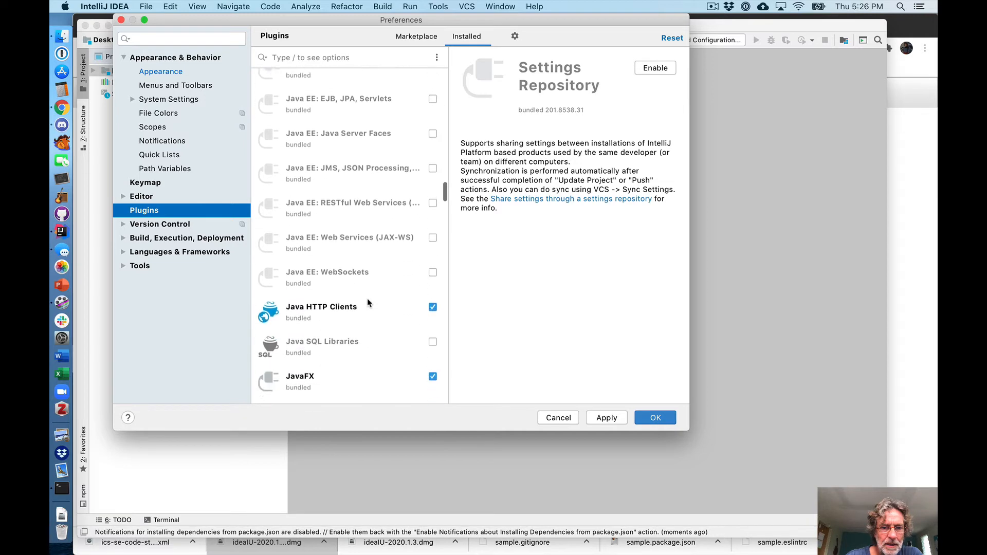
pyautogui.click(432, 275)
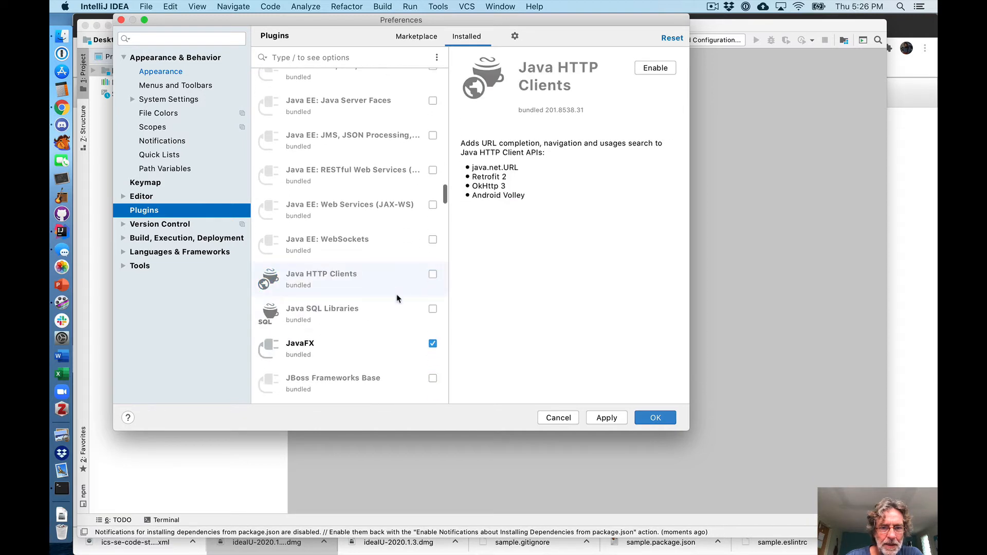
pyautogui.scroll(-3, 363, 324)
pyautogui.click(433, 272)
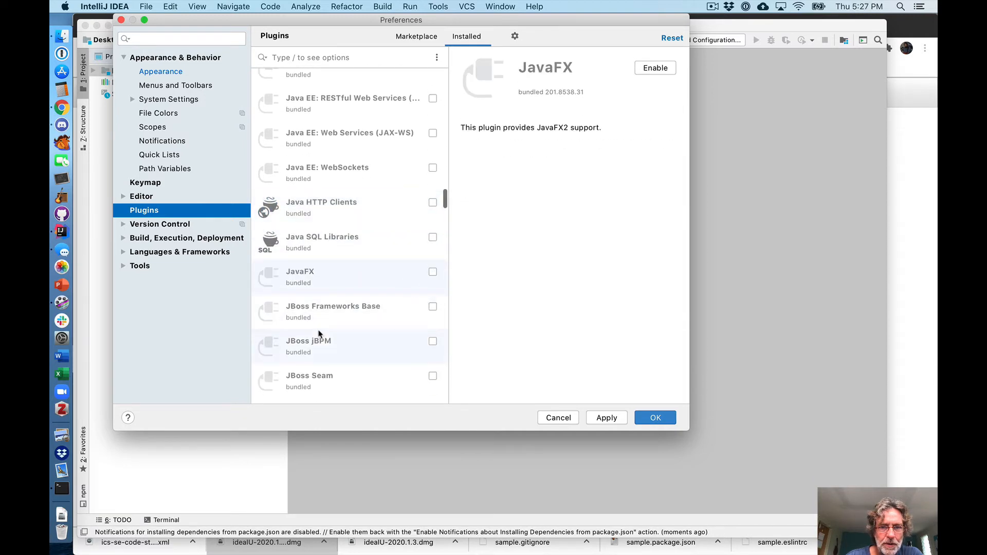
pyautogui.scroll(-15, 319, 333)
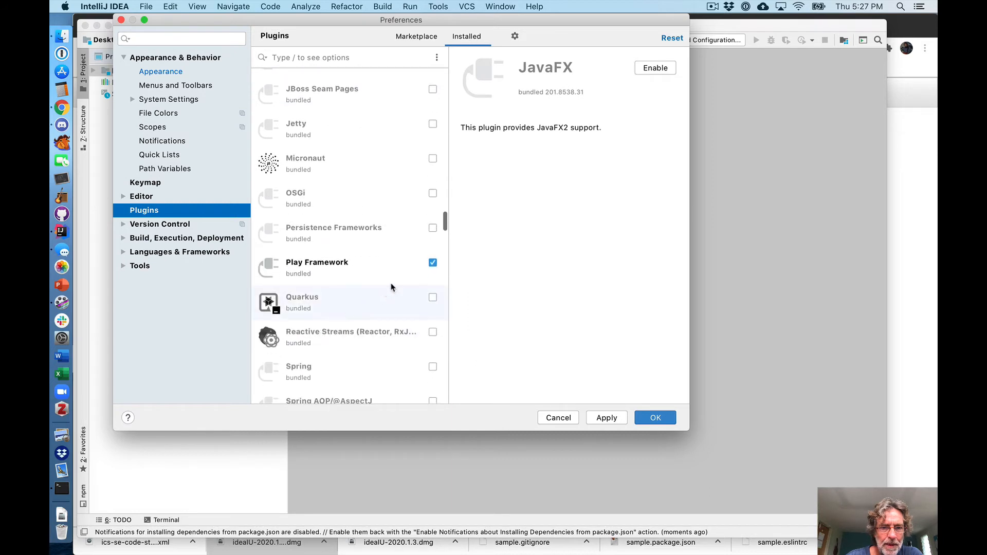
pyautogui.click(433, 263)
# Disable the Gherkin, Groovy and Markdown language plugins, and cancel the attempt to disable Properties together with its dependent plugins
pyautogui.scroll(-4, 354, 306)
pyautogui.scroll(-12, 343, 314)
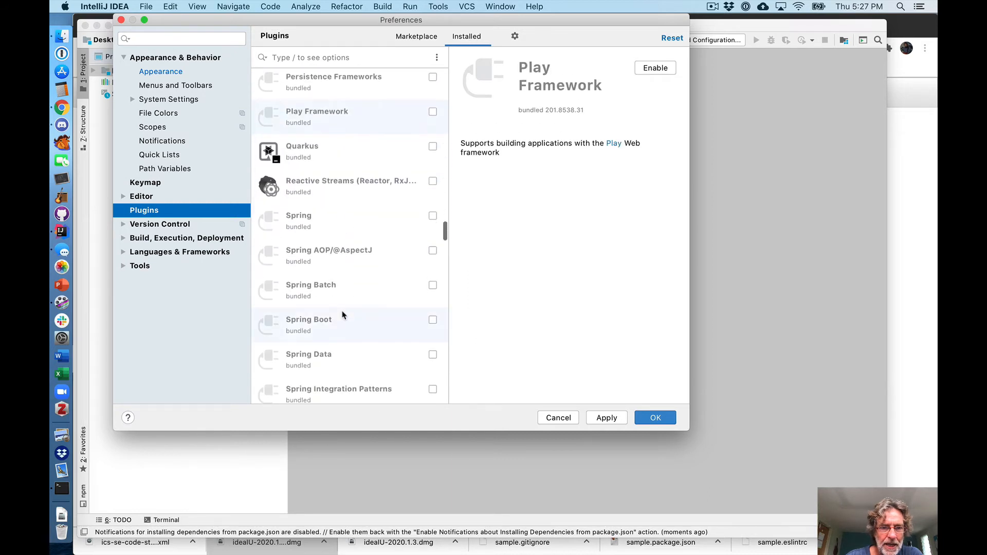
pyautogui.scroll(-12, 343, 314)
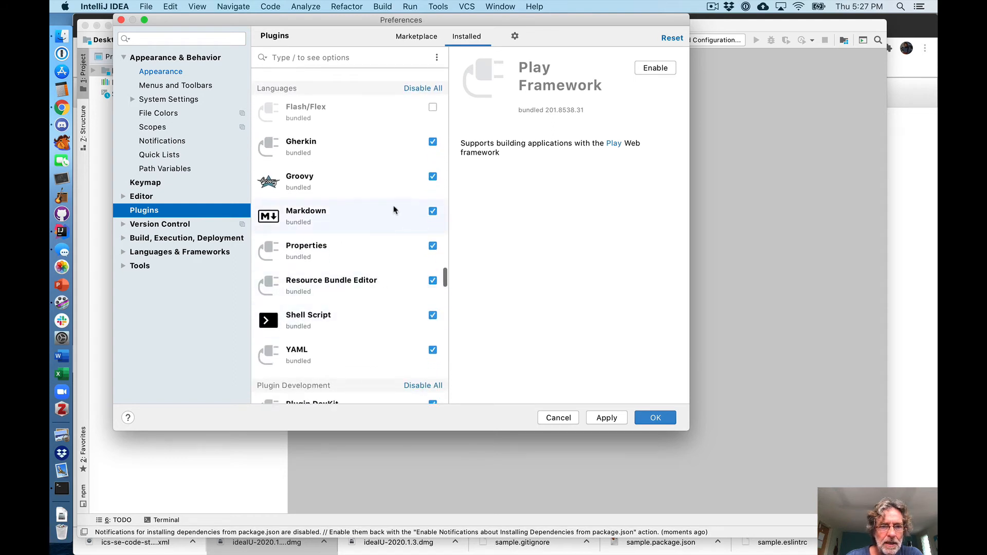
pyautogui.click(433, 142)
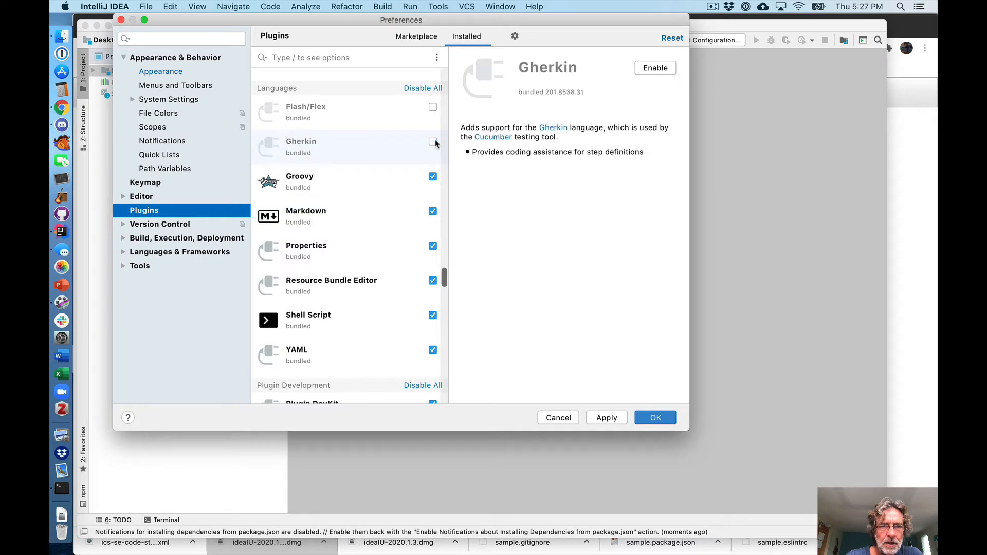
pyautogui.click(433, 177)
pyautogui.click(433, 211)
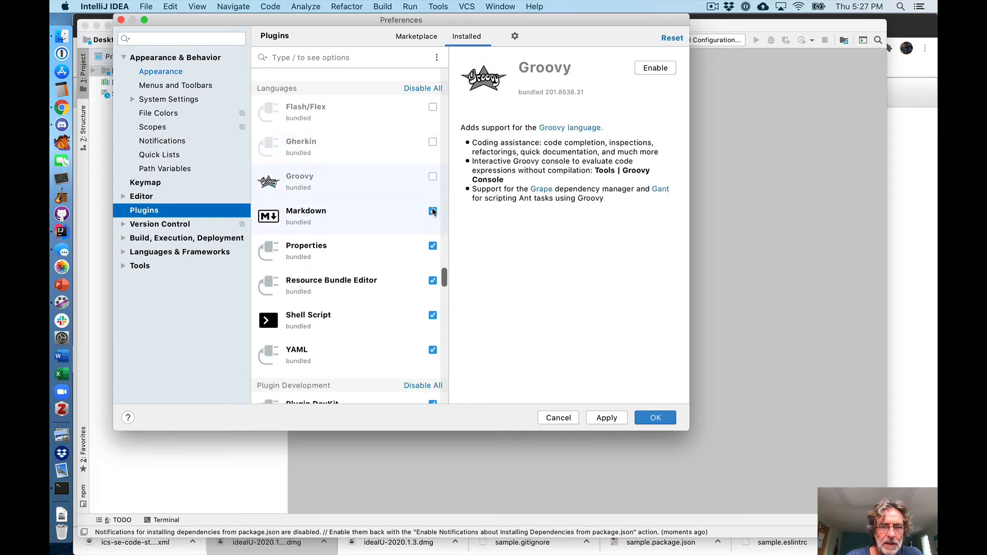
pyautogui.click(433, 246)
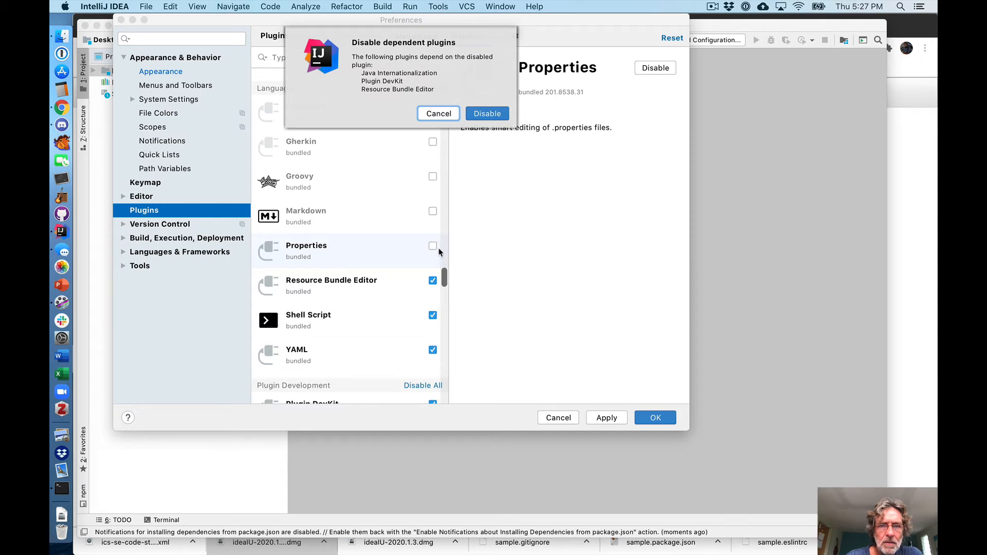
pyautogui.click(439, 113)
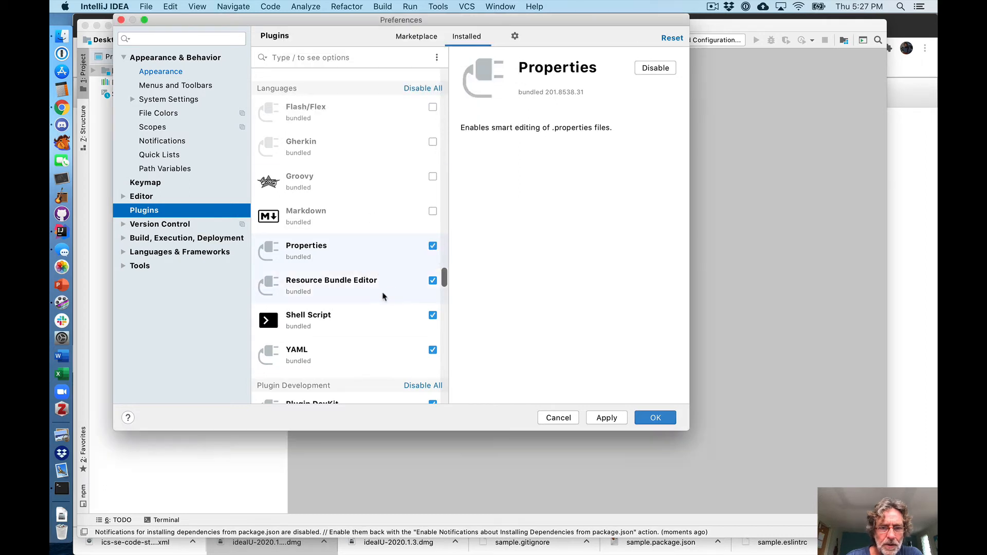
# Disable the Plugin DevKit plugin and all plugins in the Template Languages group
pyautogui.scroll(-3, 399, 298)
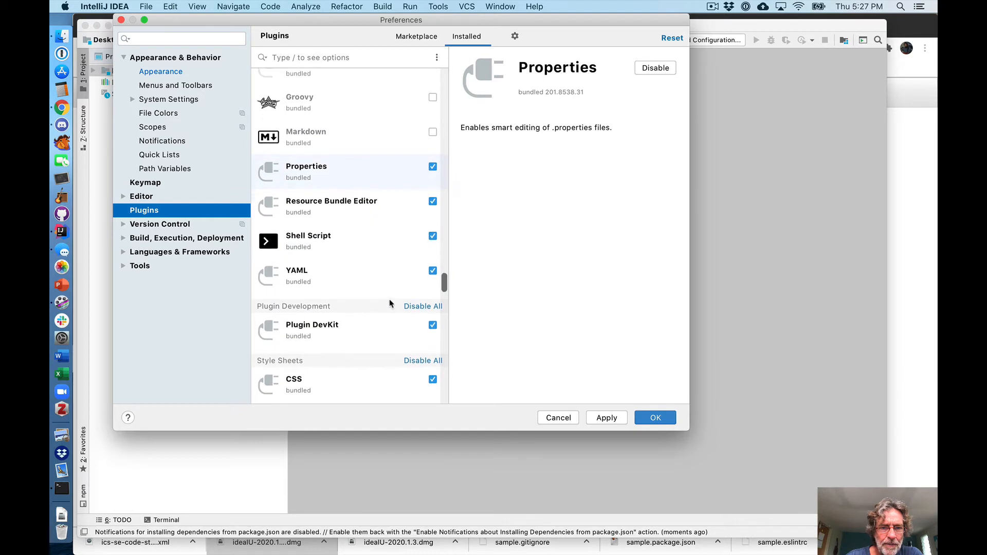
pyautogui.scroll(-3, 396, 298)
pyautogui.click(432, 258)
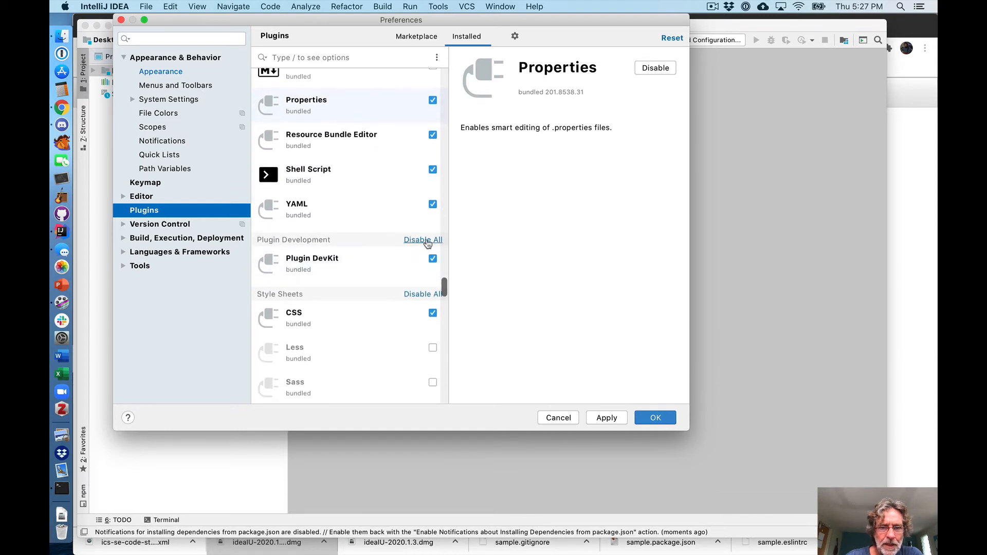
pyautogui.scroll(-5, 332, 304)
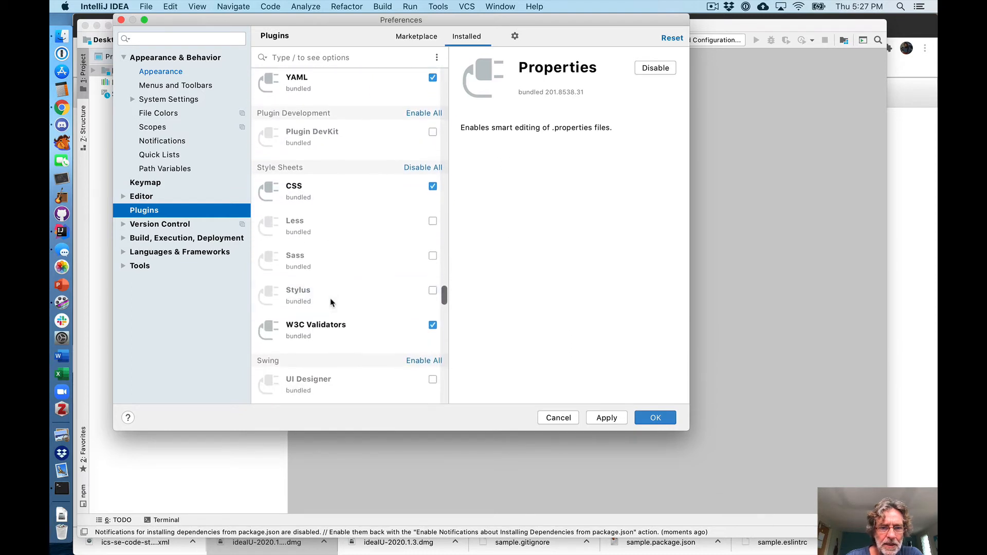
pyautogui.scroll(-9, 410, 329)
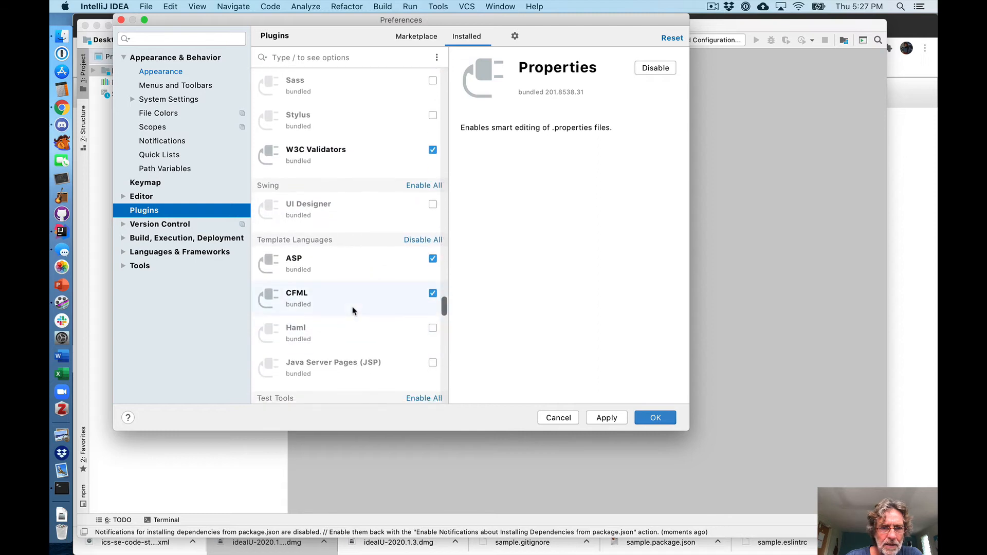
pyautogui.click(423, 193)
# Review the plugins in the Test Tools, Themes, Version Controls and Other Tools groups for ones that are not needed
pyautogui.scroll(-6, 324, 286)
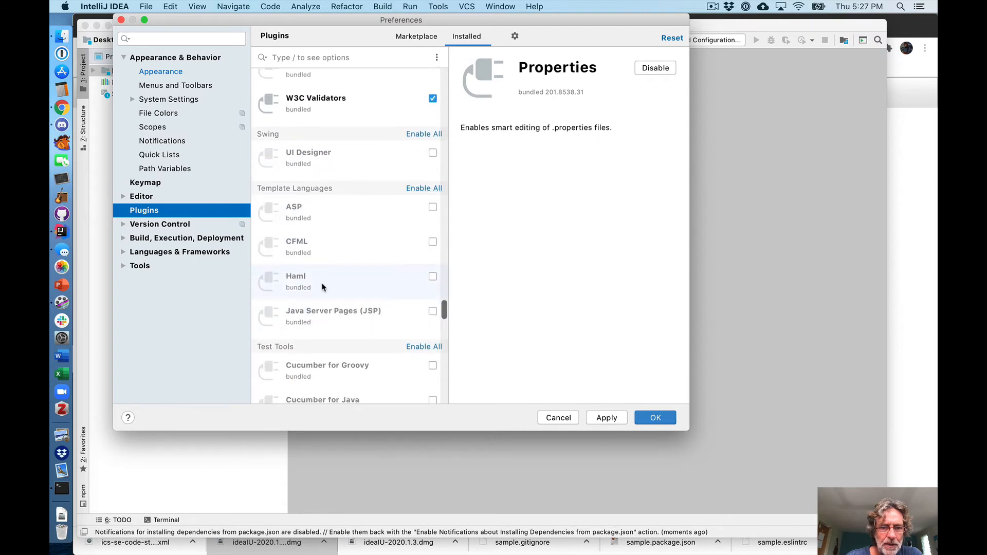
pyautogui.scroll(-5, 322, 287)
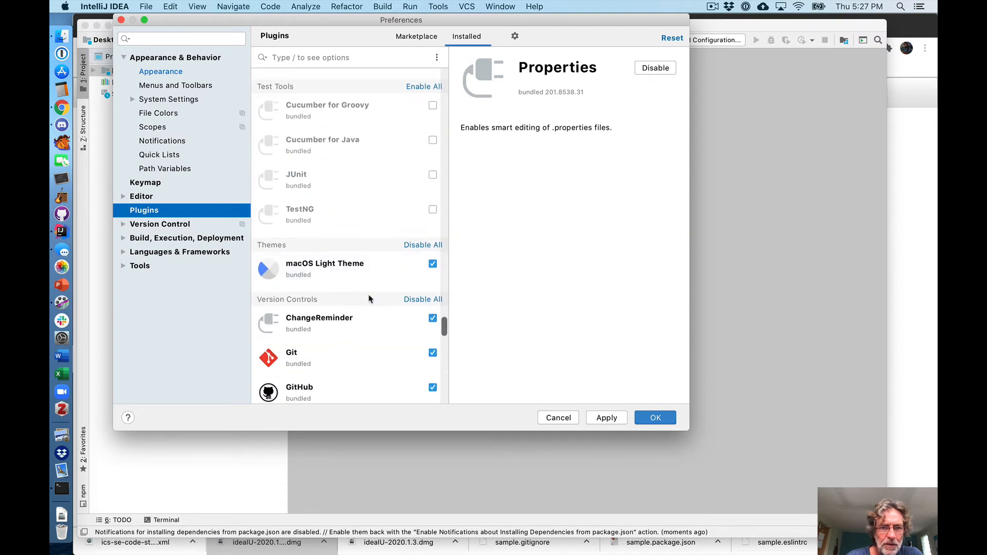
pyautogui.scroll(-3, 368, 296)
pyautogui.scroll(-1, 365, 282)
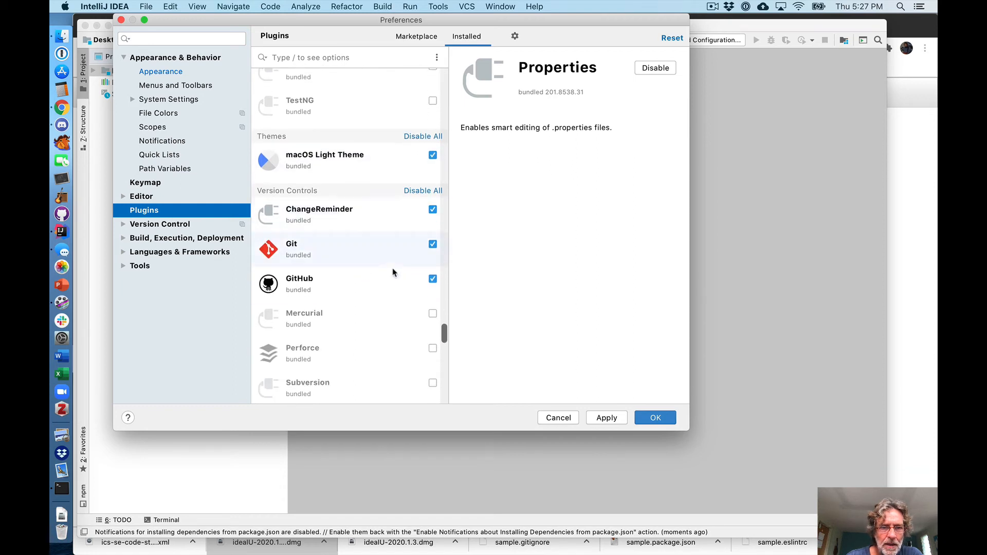
pyautogui.scroll(-4, 390, 306)
pyautogui.scroll(-3, 389, 307)
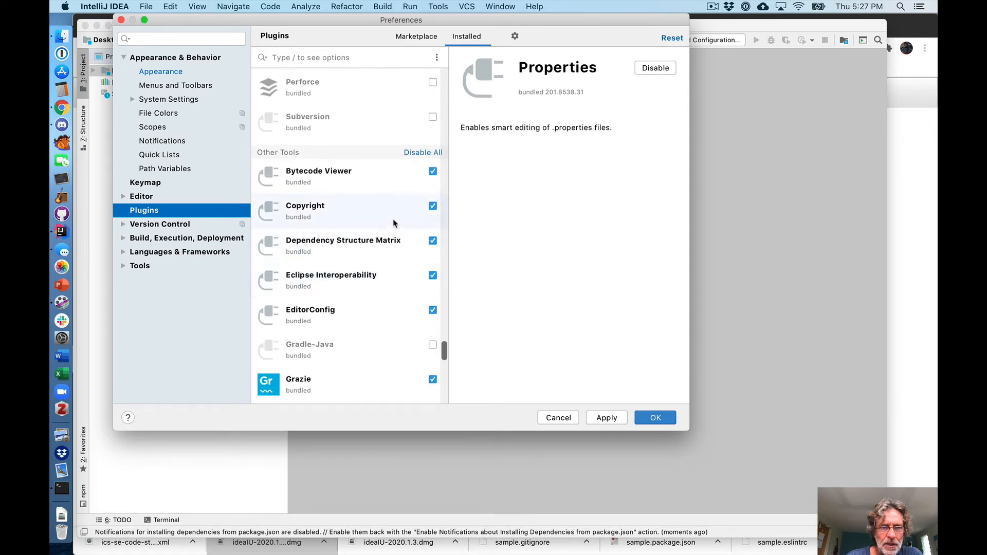
pyautogui.scroll(-4, 392, 252)
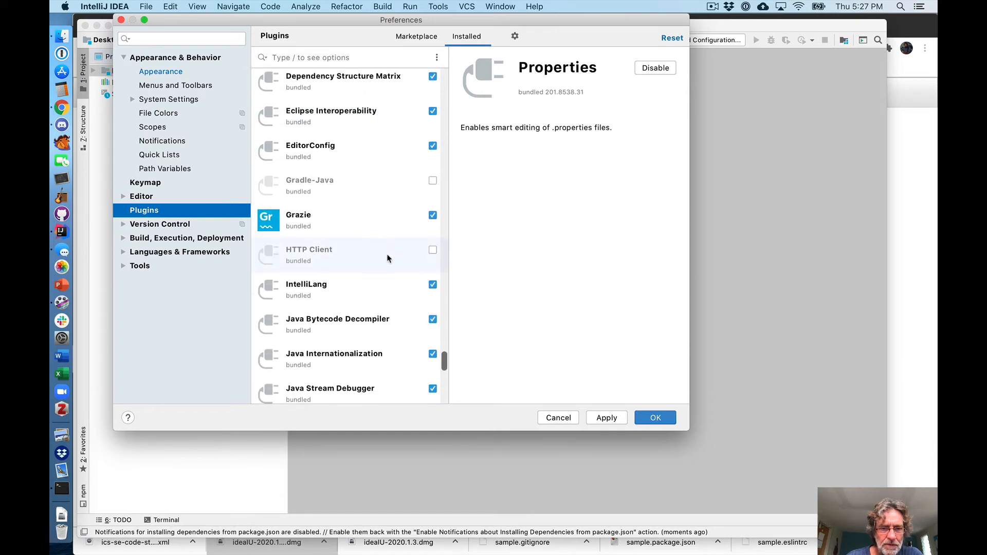
pyautogui.scroll(-5, 389, 256)
pyautogui.scroll(-5, 390, 258)
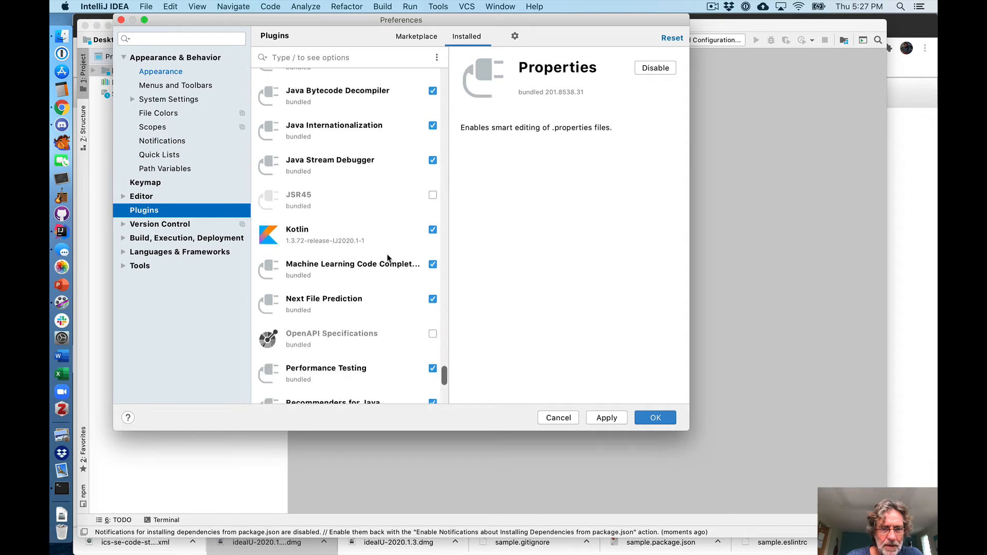
pyautogui.scroll(-2, 388, 258)
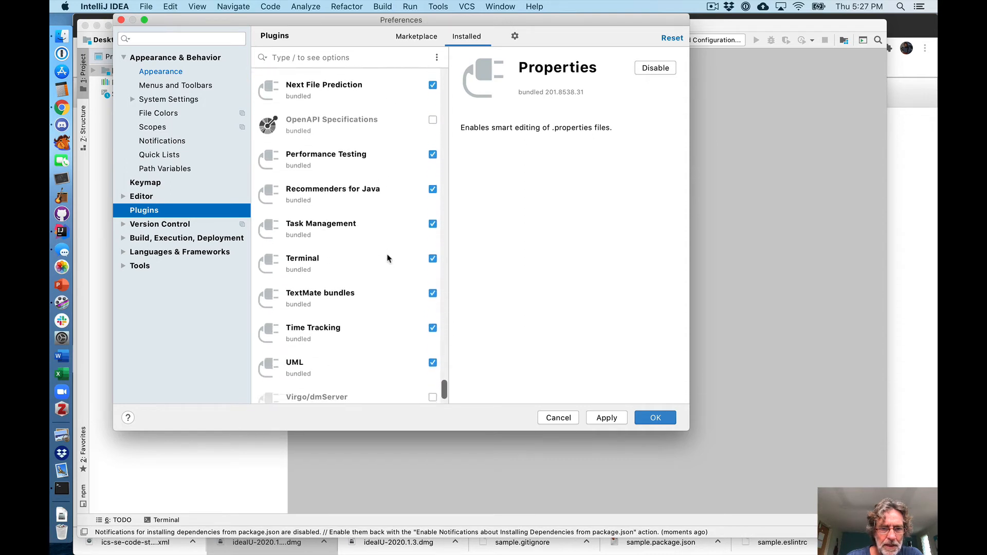
# Disable the Bytecode Viewer, Copyright, Dependency Structure Matrix, Eclipse Interoperability and EditorConfig plugins in the Other Tools group
pyautogui.scroll(13, 375, 271)
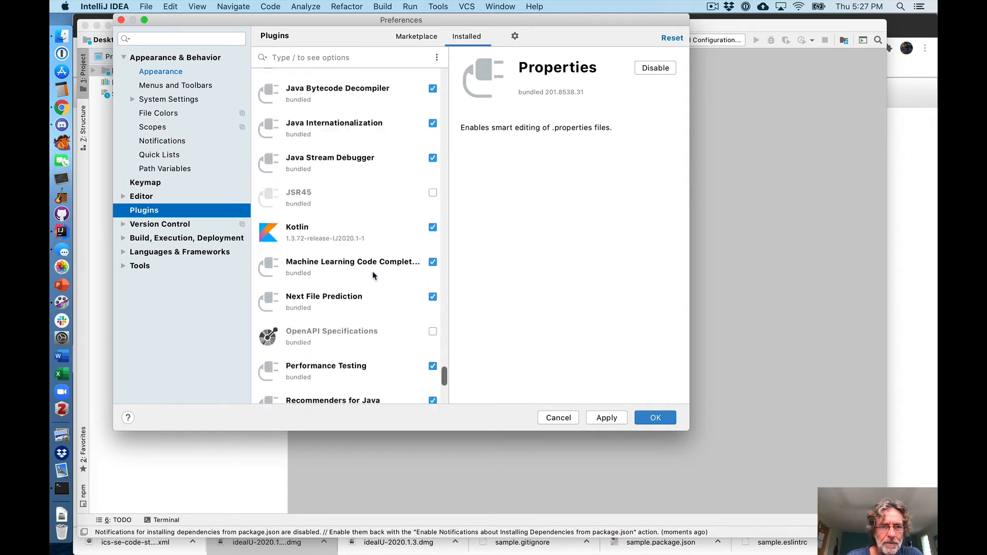
pyautogui.scroll(5, 381, 267)
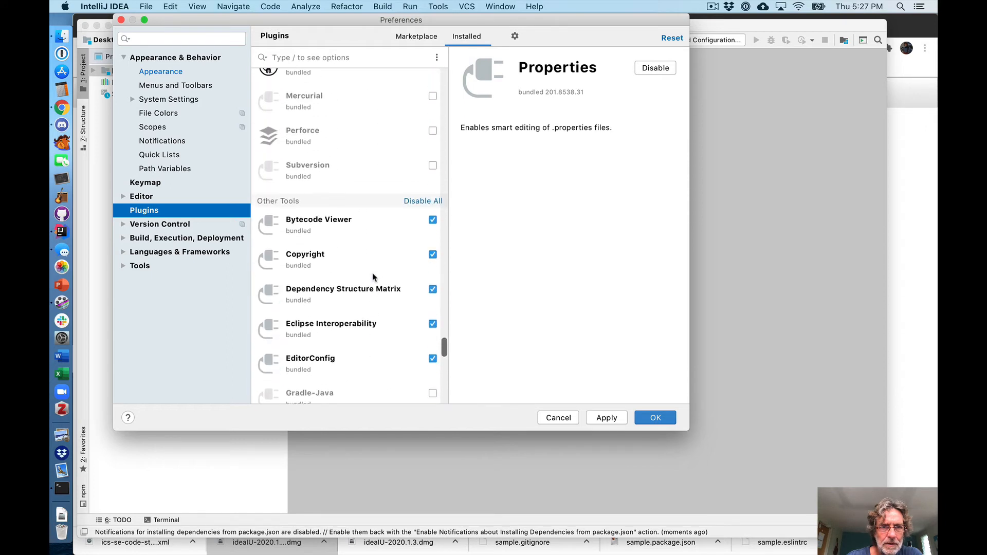
pyautogui.scroll(-1, 411, 242)
pyautogui.click(432, 230)
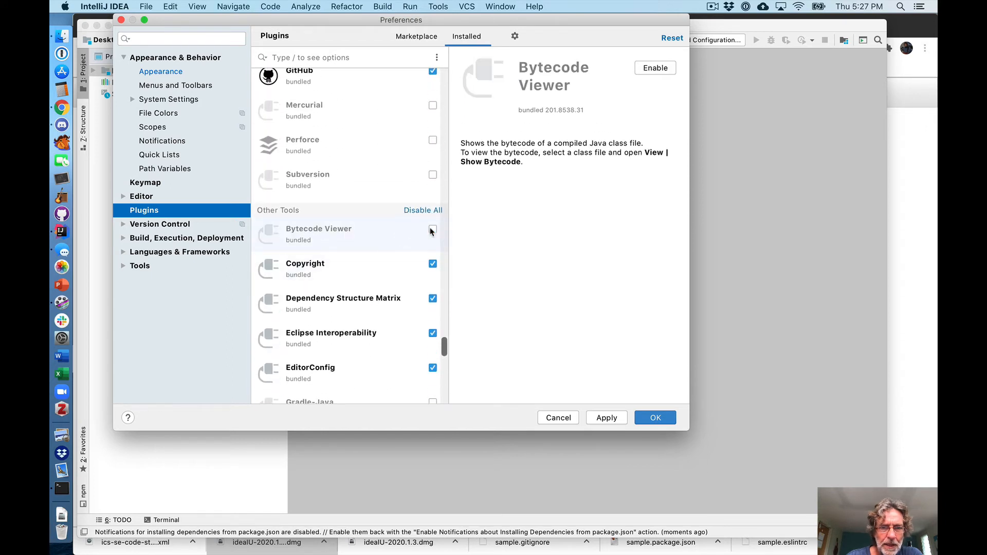
pyautogui.click(432, 264)
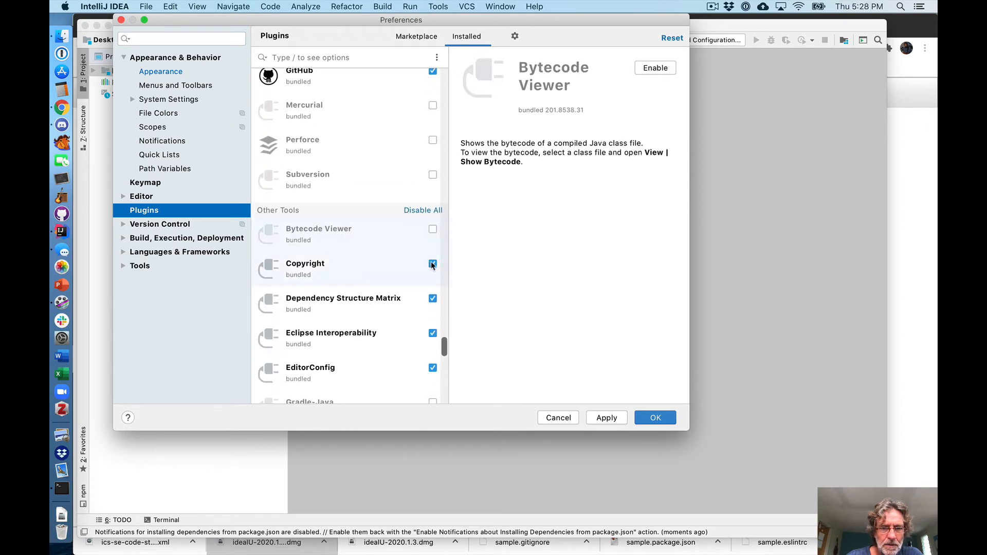
pyautogui.click(432, 299)
pyautogui.click(432, 333)
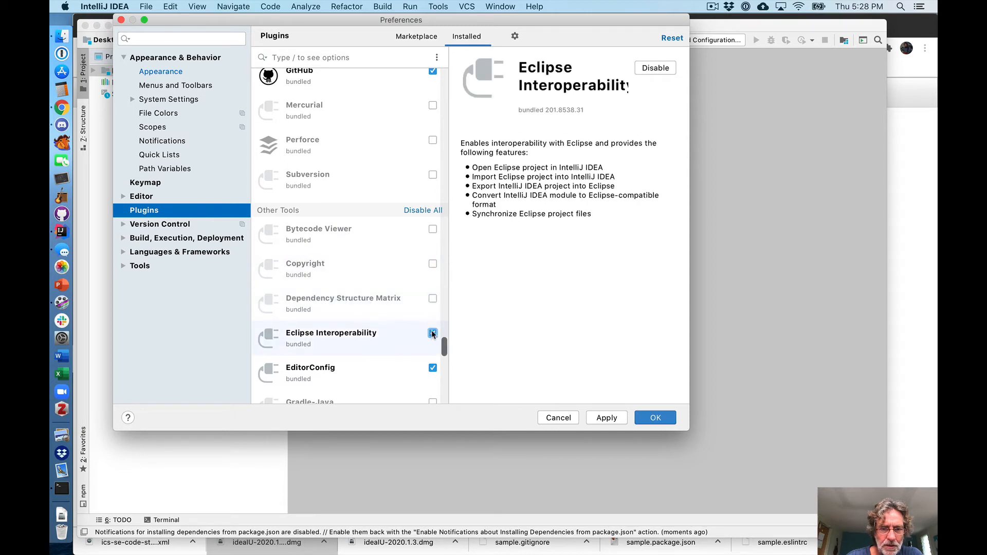
pyautogui.click(433, 368)
# Disable the Grazie, IntelliLang, Java Bytecode Decompiler, Java Internationalization and Java Stream Debugger plugins in the Other Tools group
pyautogui.scroll(-10, 396, 360)
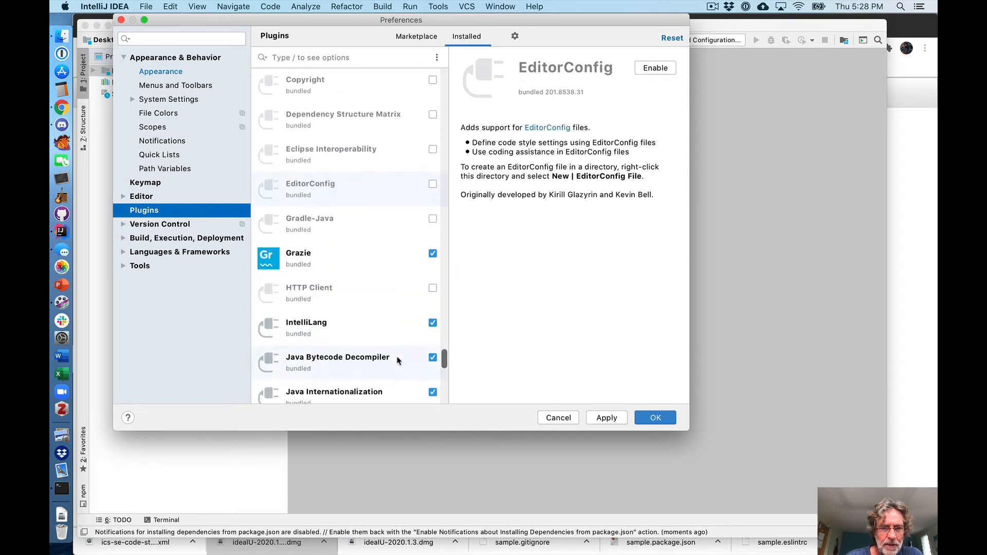
pyautogui.click(433, 164)
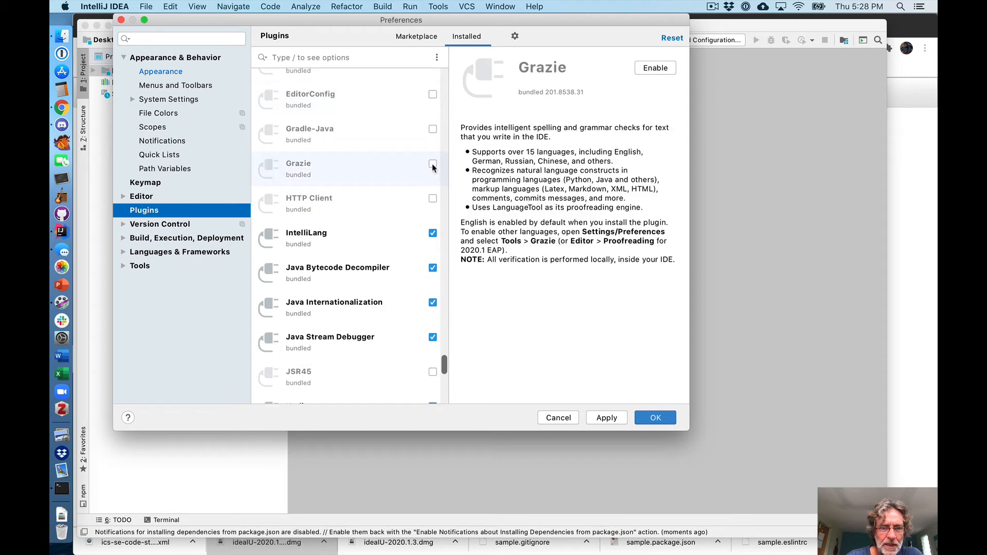
pyautogui.click(433, 234)
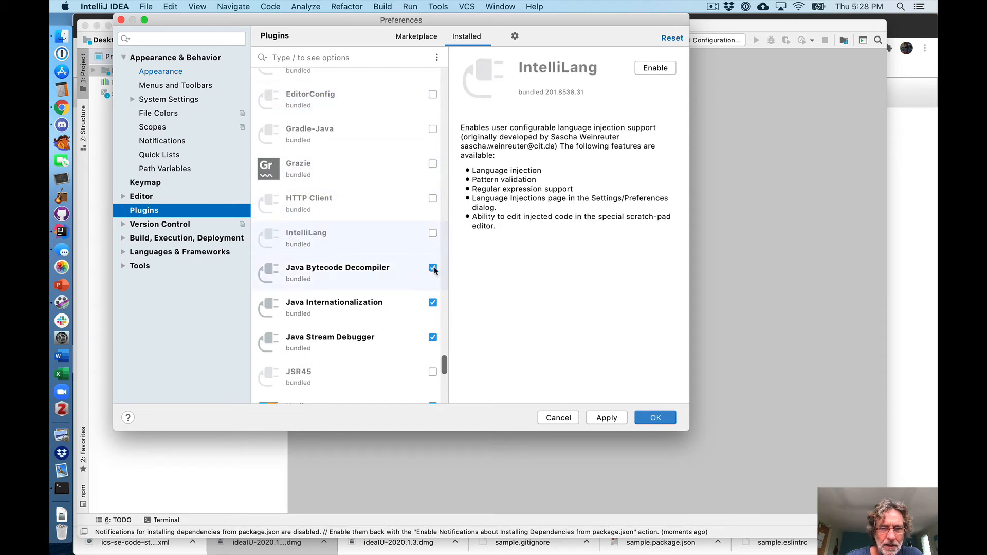
pyautogui.click(433, 268)
pyautogui.click(433, 304)
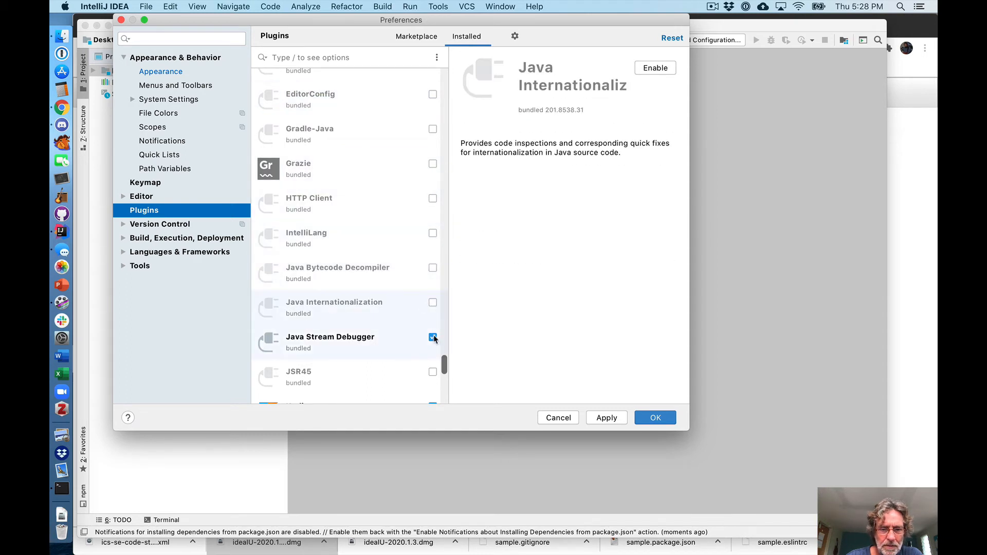
pyautogui.click(433, 337)
# Disable the Kotlin, Machine Learning Code Completion, Next File Prediction, Performance Testing and Recommenders for Java plugins
pyautogui.scroll(-10, 395, 206)
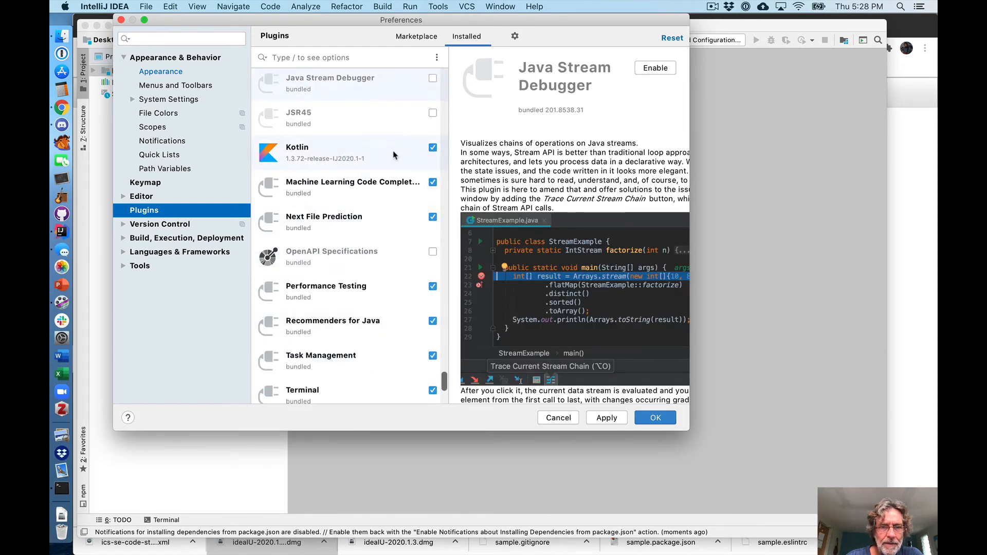
pyautogui.click(432, 149)
pyautogui.click(432, 182)
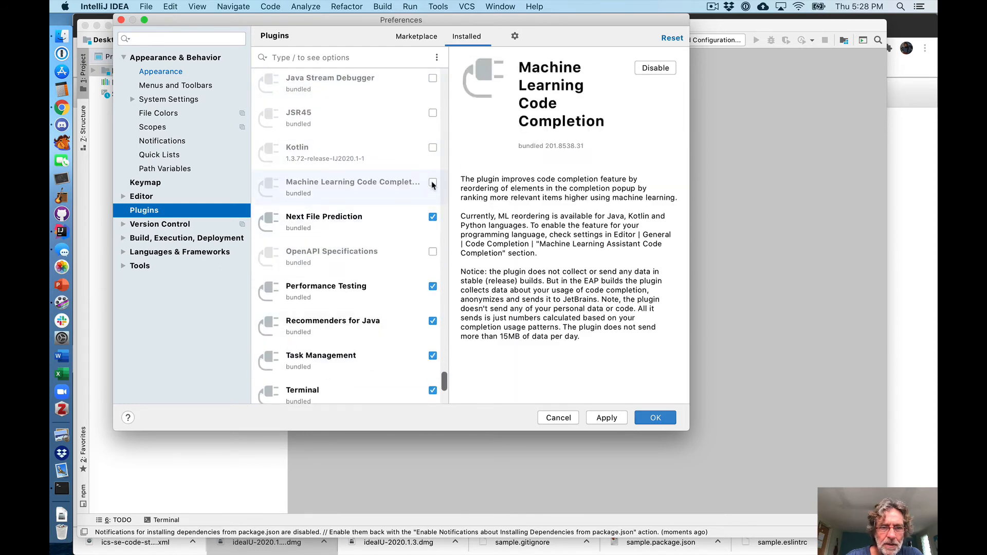
pyautogui.click(433, 217)
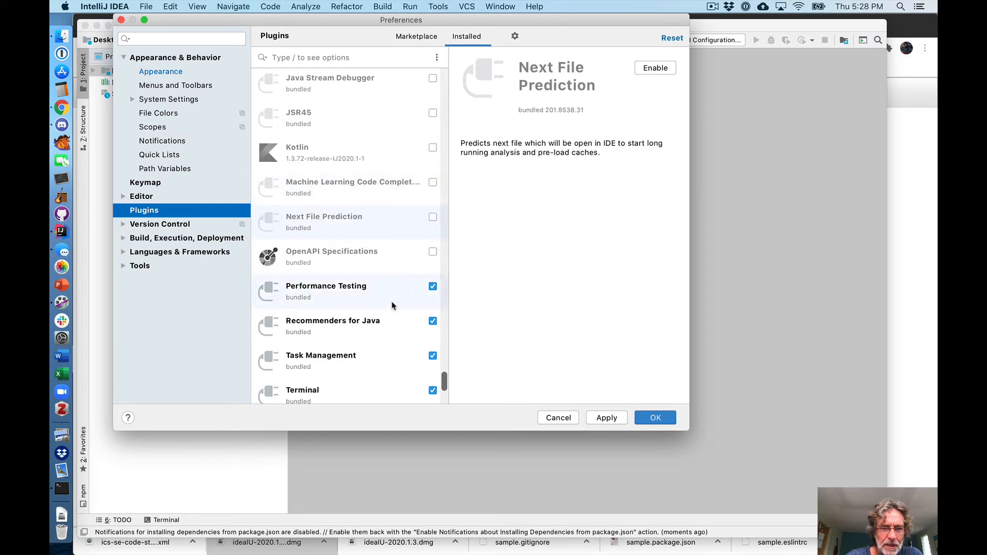
pyautogui.scroll(-3, 391, 280)
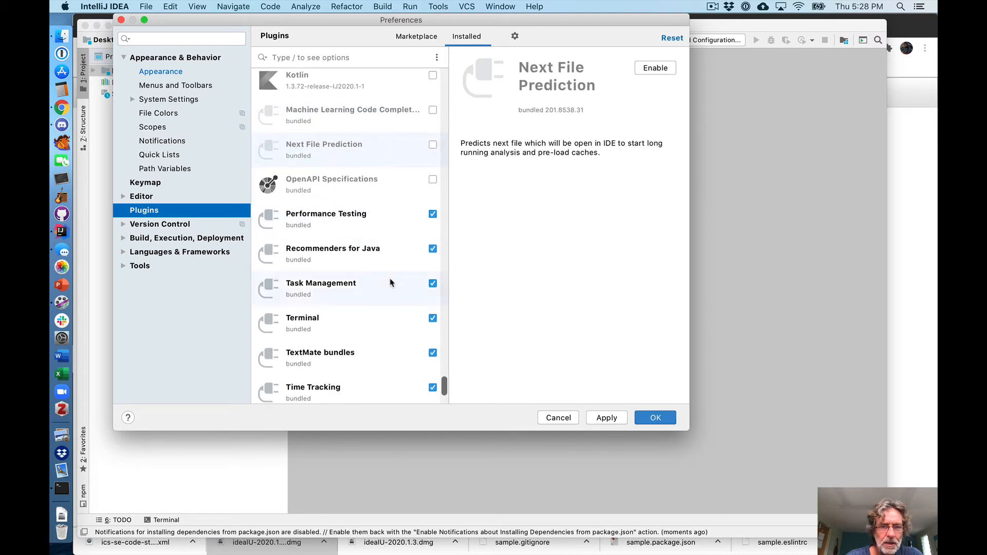
pyautogui.click(433, 215)
pyautogui.click(432, 249)
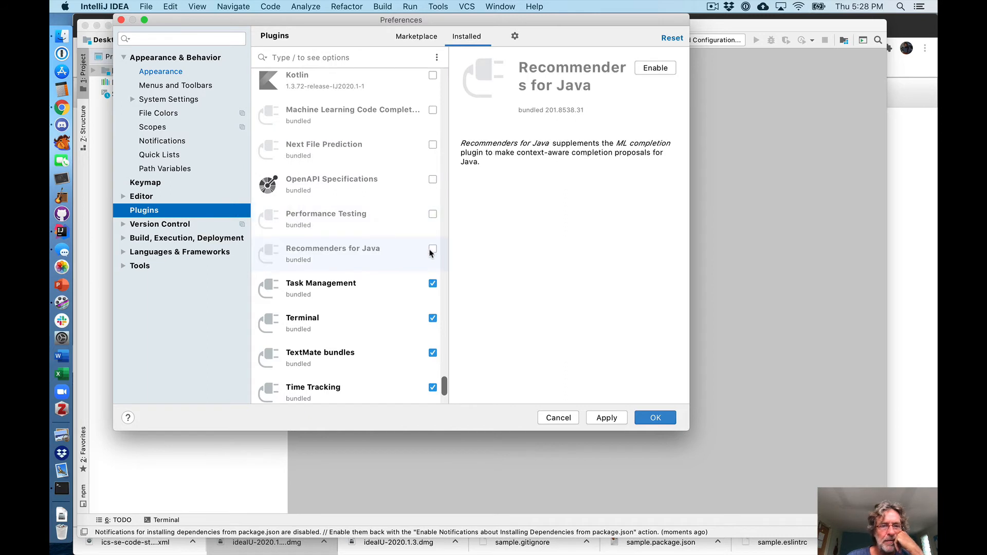
# Disable Task Management together with its dependent Time Tracking plugin, and also disable TextMate bundles, UML and ZKM-Unscramble
pyautogui.click(432, 283)
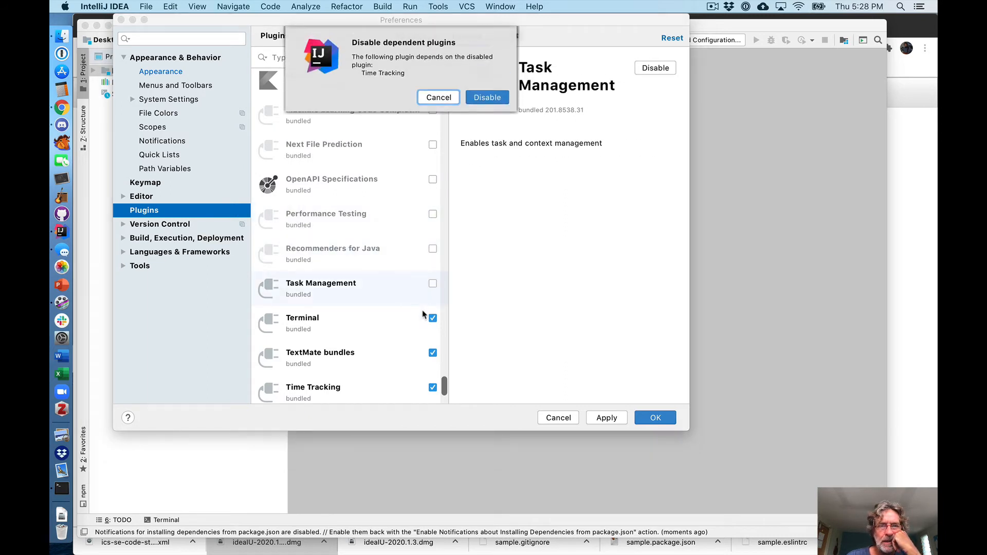
pyautogui.click(478, 98)
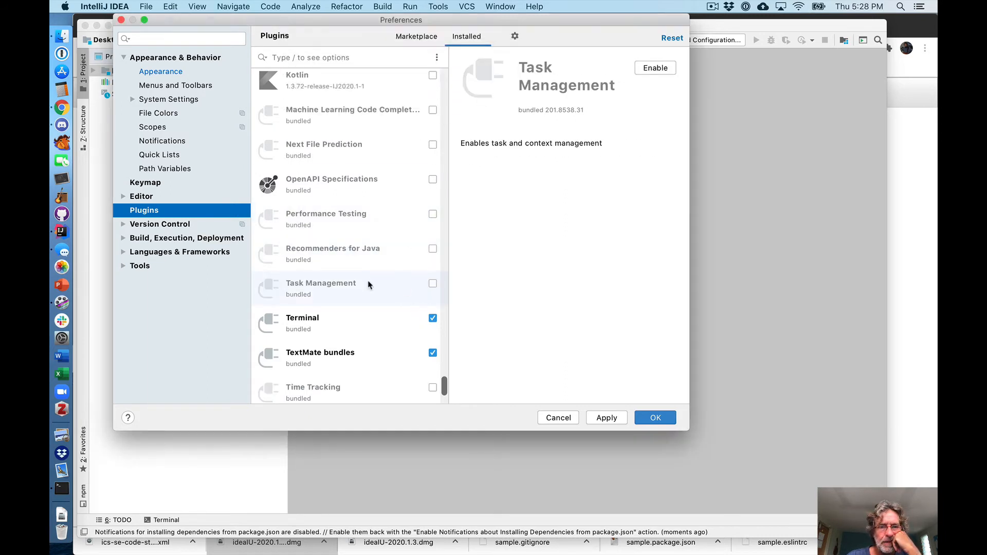
pyautogui.scroll(-2, 371, 283)
pyautogui.scroll(-3, 357, 306)
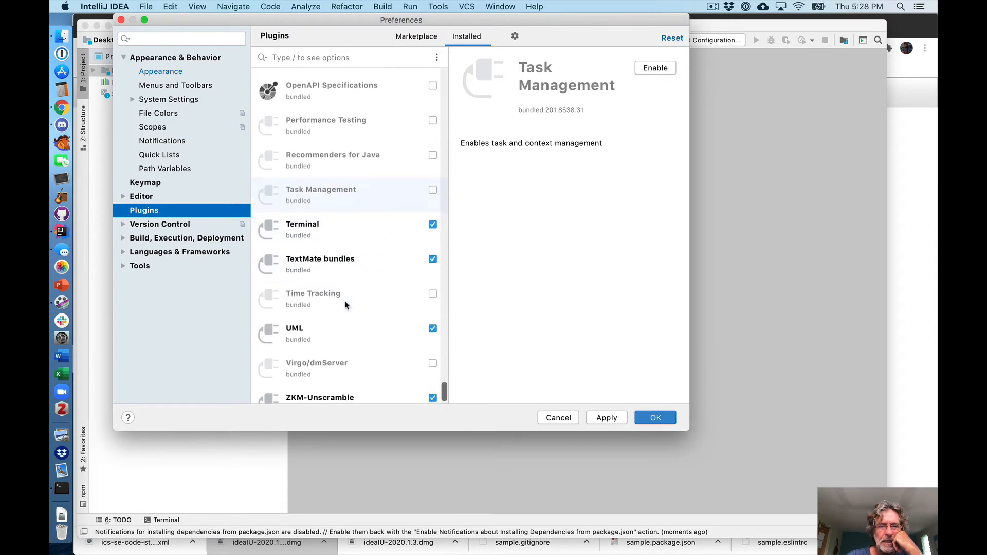
pyautogui.click(432, 243)
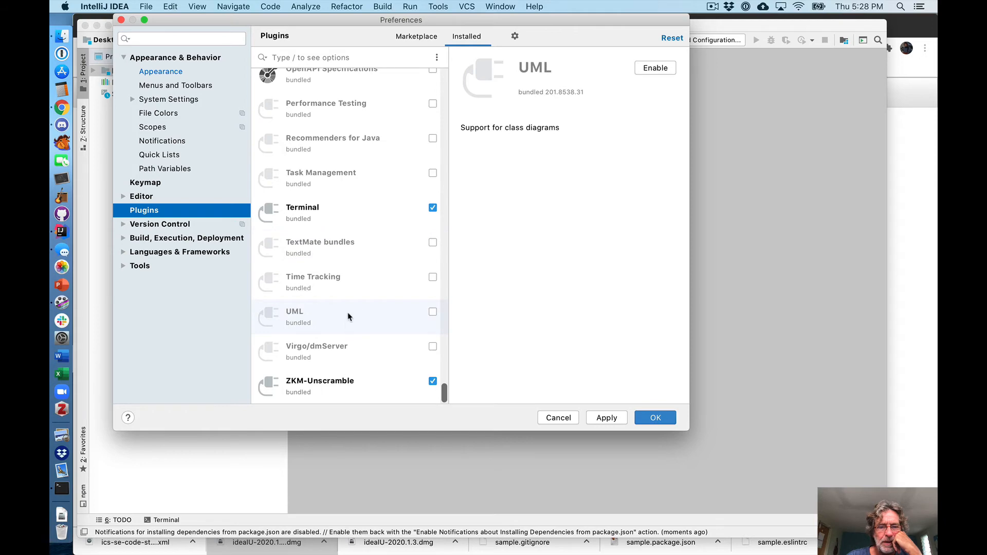
pyautogui.click(433, 382)
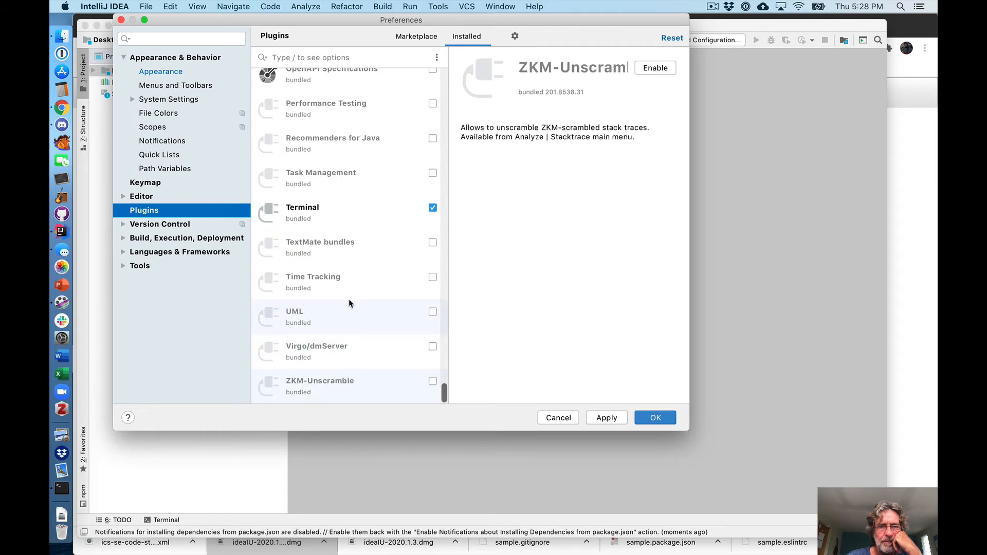
# Recheck the plugin list from the Android group onward and disable TSLint in the JavaScript Frameworks and Tools group
pyautogui.scroll(20, 349, 305)
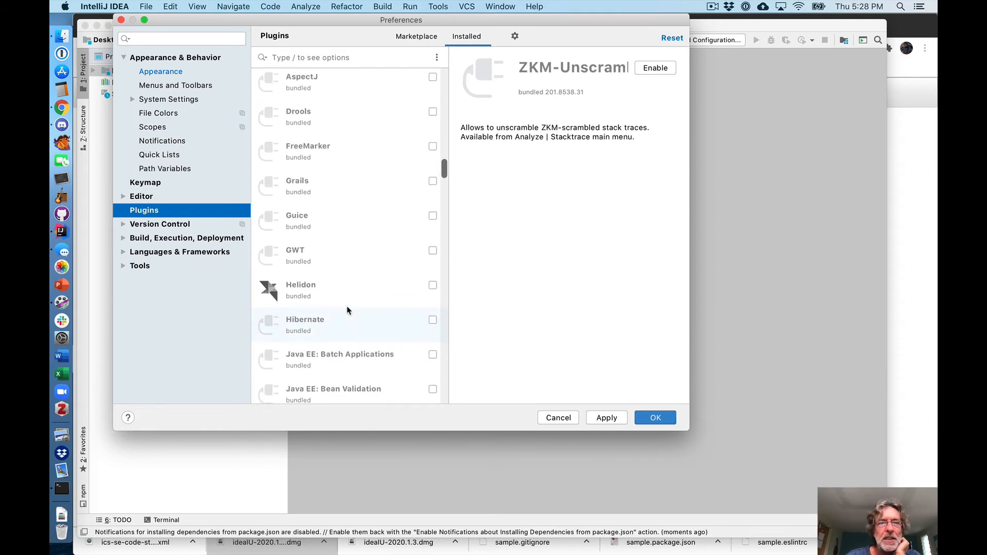
pyautogui.scroll(15, 347, 310)
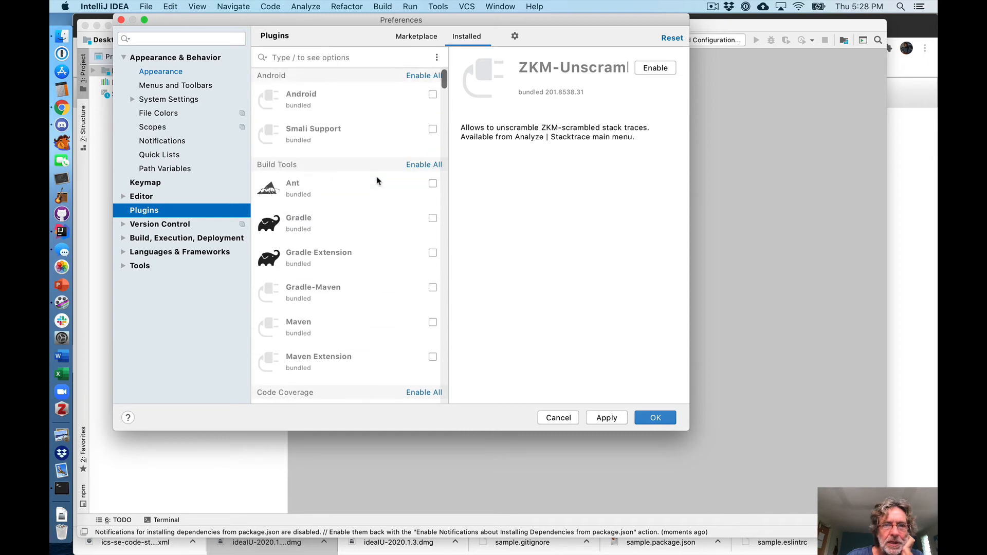
pyautogui.scroll(-10, 363, 194)
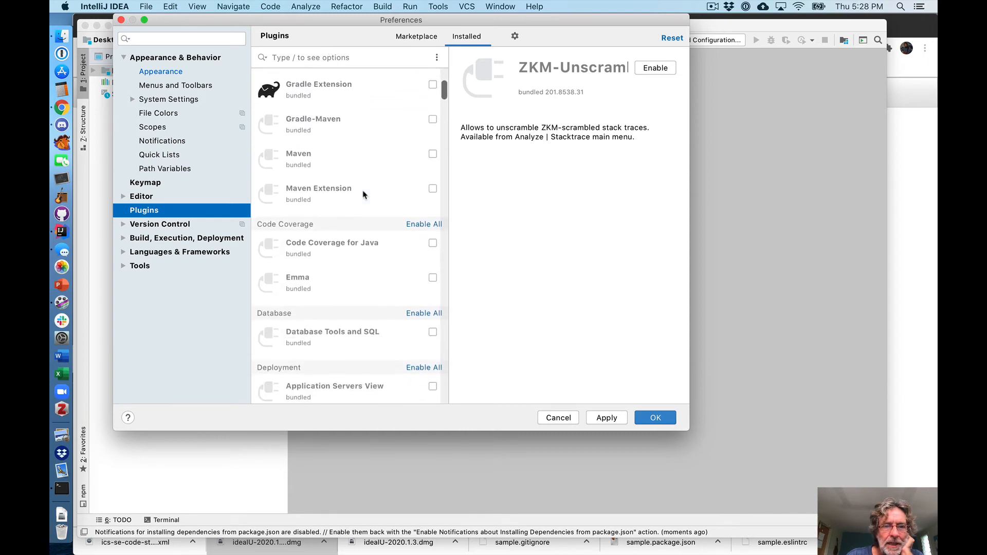
pyautogui.scroll(-10, 363, 194)
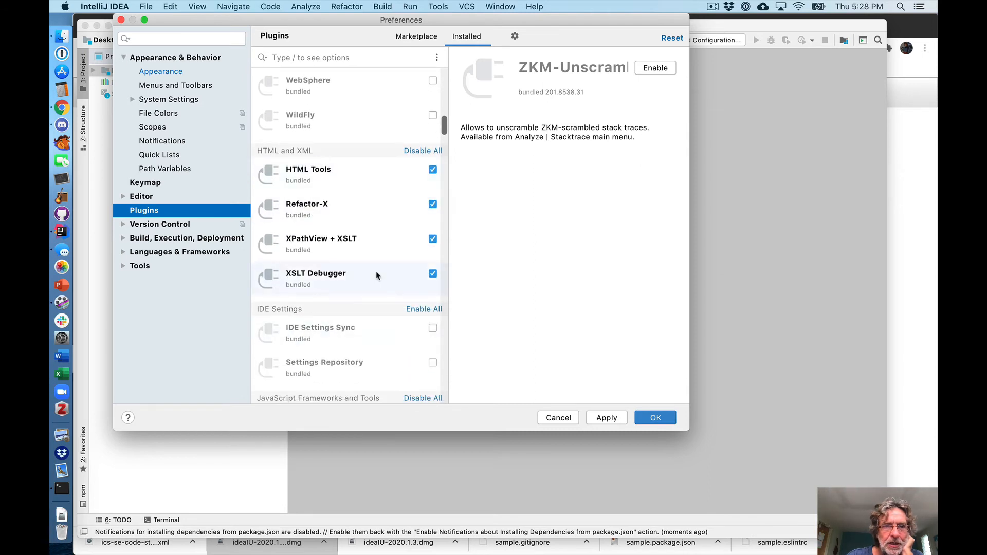
pyautogui.scroll(-5, 378, 275)
pyautogui.scroll(-4, 377, 276)
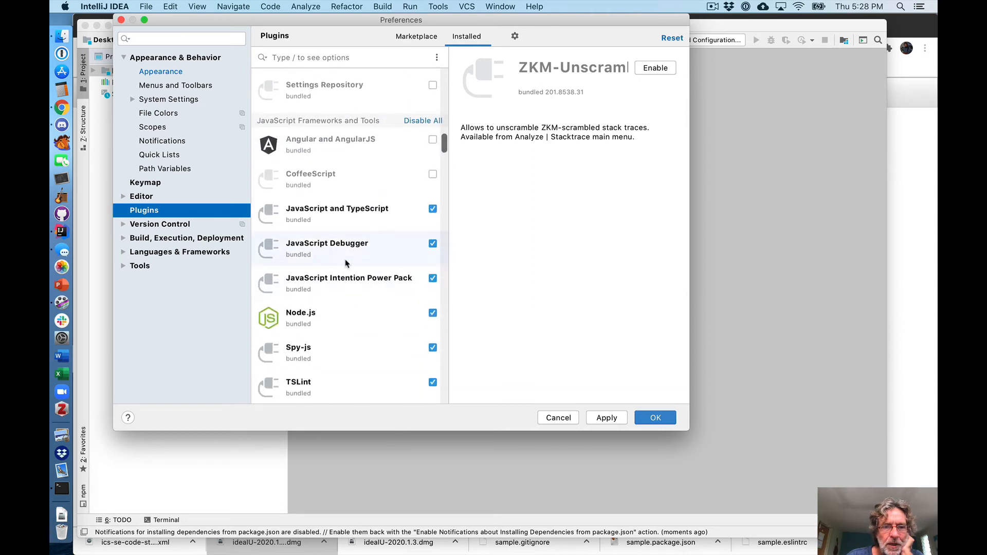
pyautogui.scroll(-3, 353, 349)
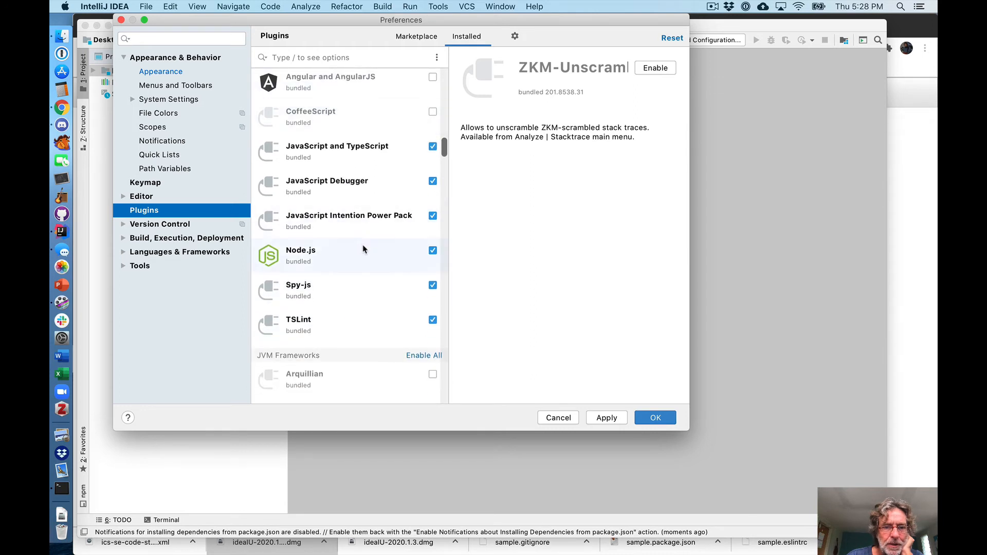
pyautogui.scroll(-2, 361, 267)
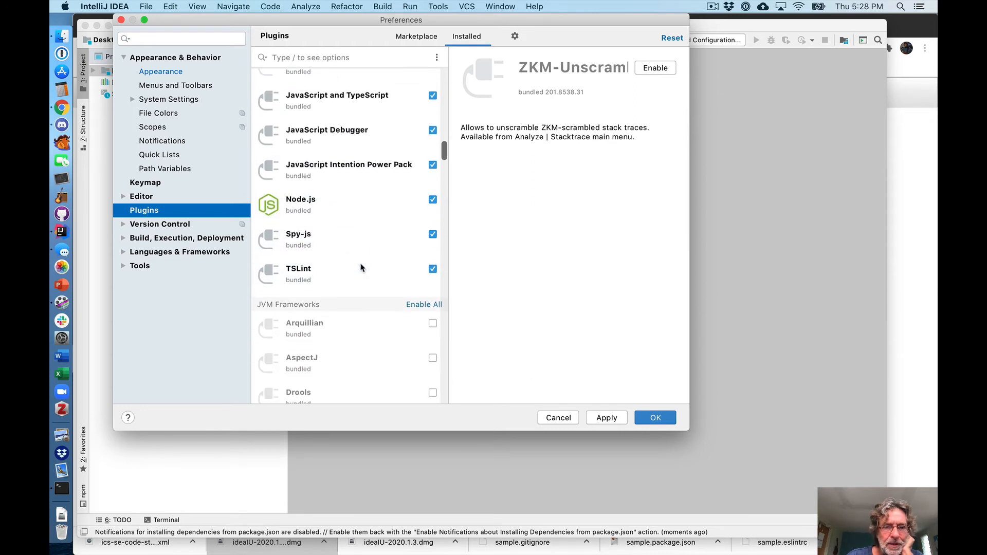
pyautogui.scroll(-2, 362, 265)
pyautogui.scroll(-2, 371, 243)
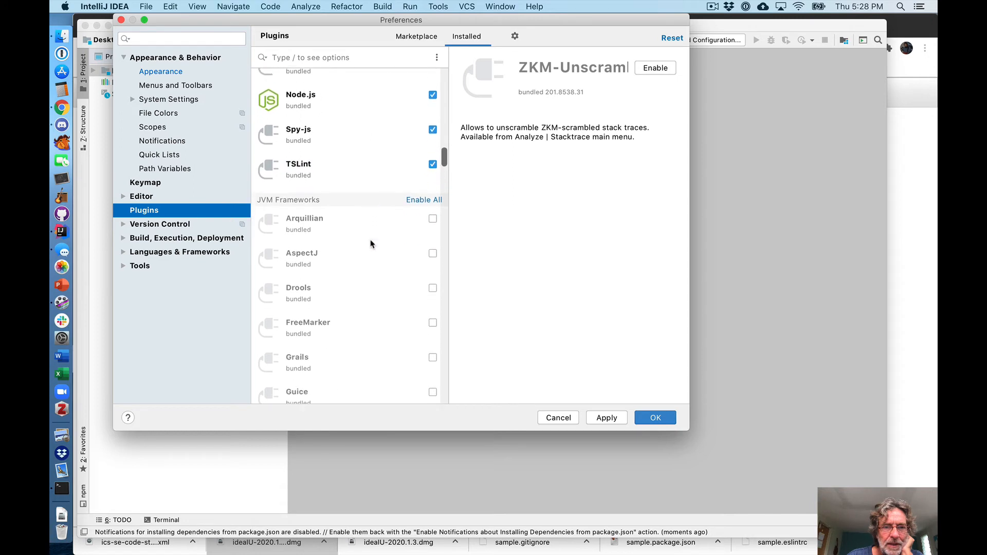
pyautogui.click(432, 156)
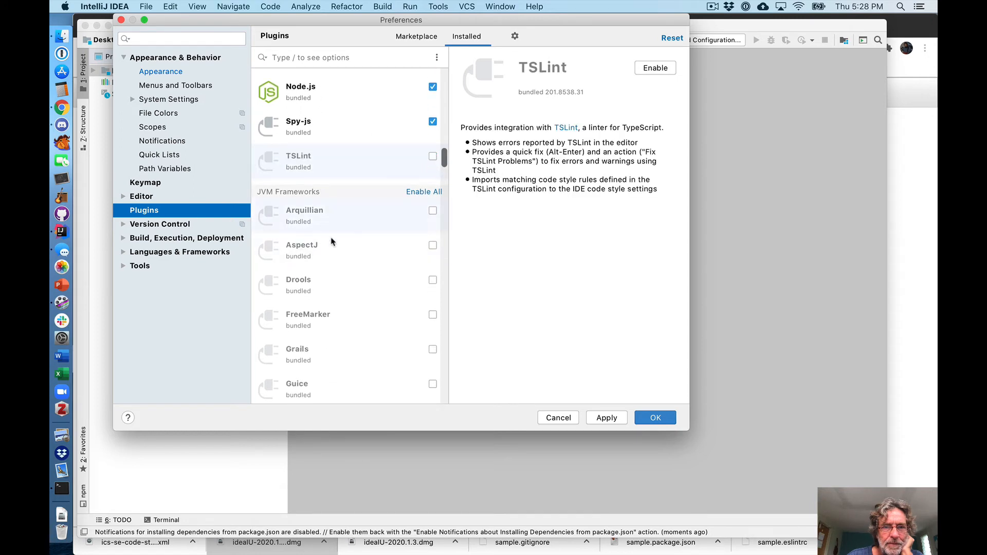
# Recheck the plugin groups from JVM Frameworks through Version Controls and disable the ChangeReminder plugin
pyautogui.scroll(-2, 340, 244)
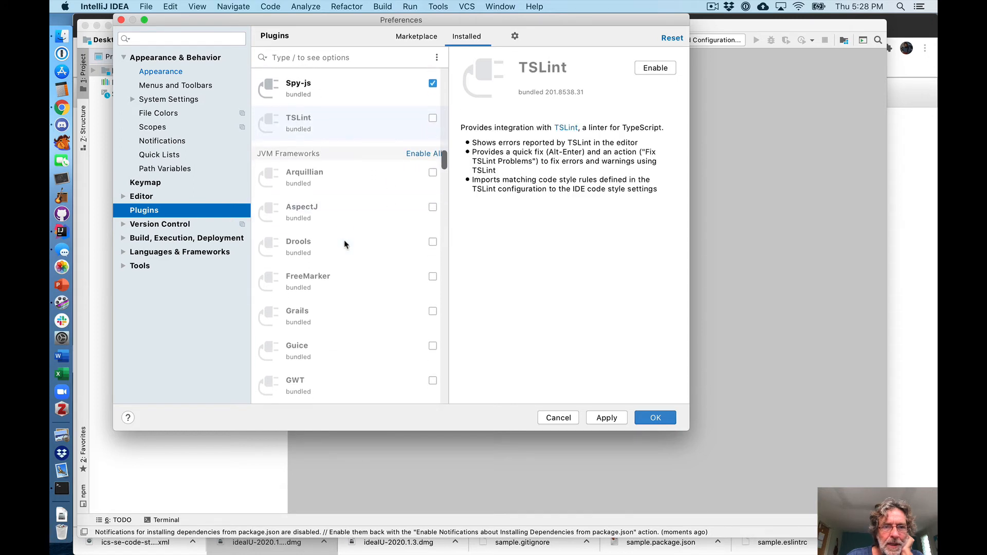
pyautogui.scroll(-15, 344, 243)
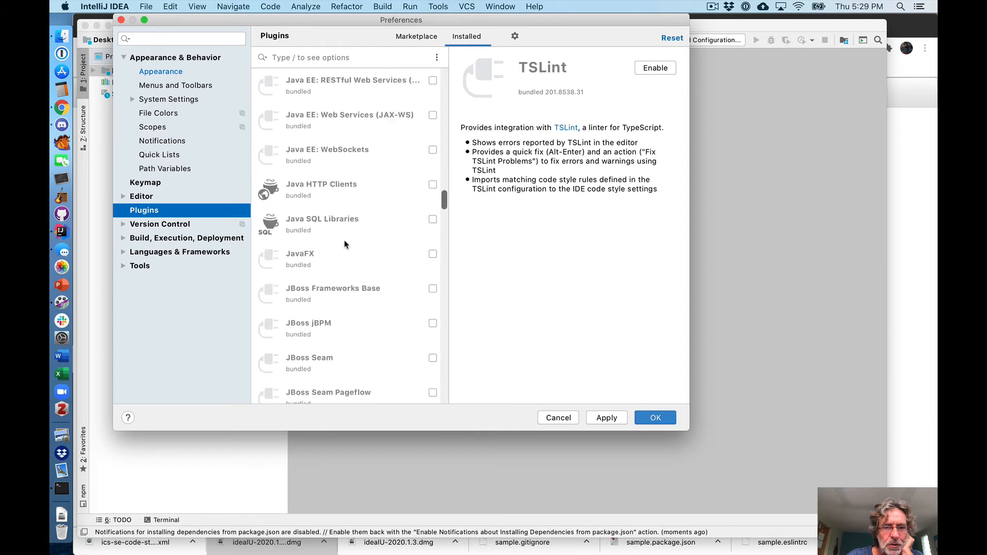
pyautogui.scroll(-15, 345, 244)
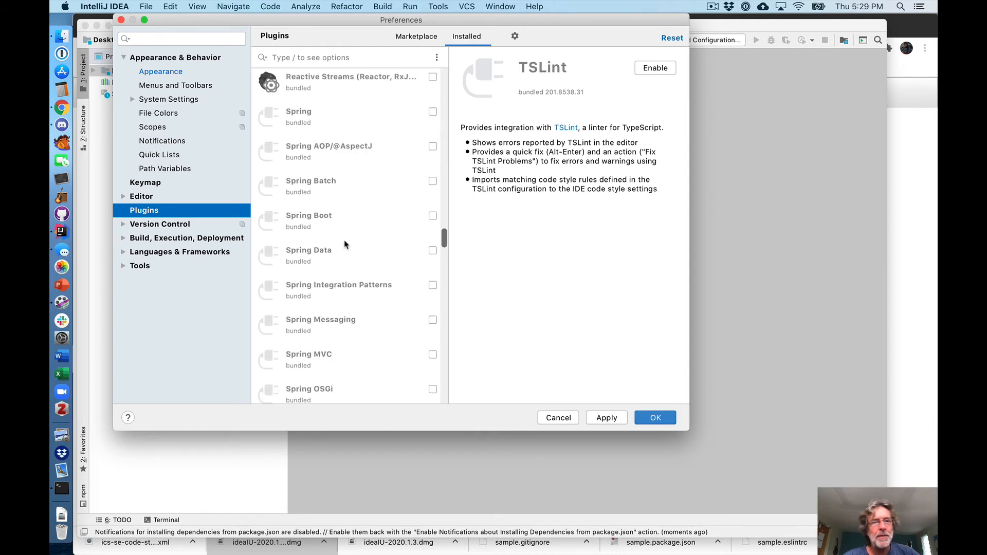
pyautogui.scroll(-20, 345, 247)
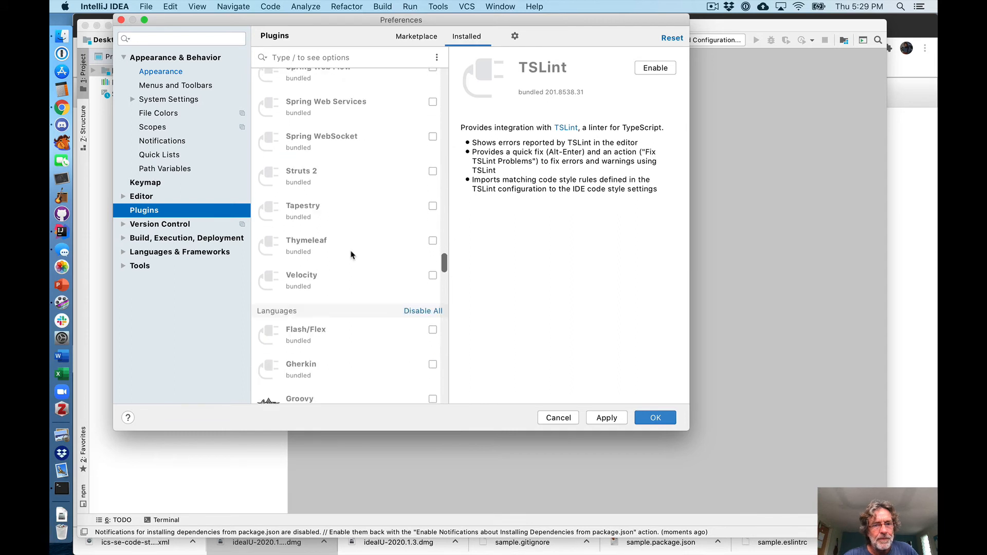
pyautogui.scroll(-10, 351, 255)
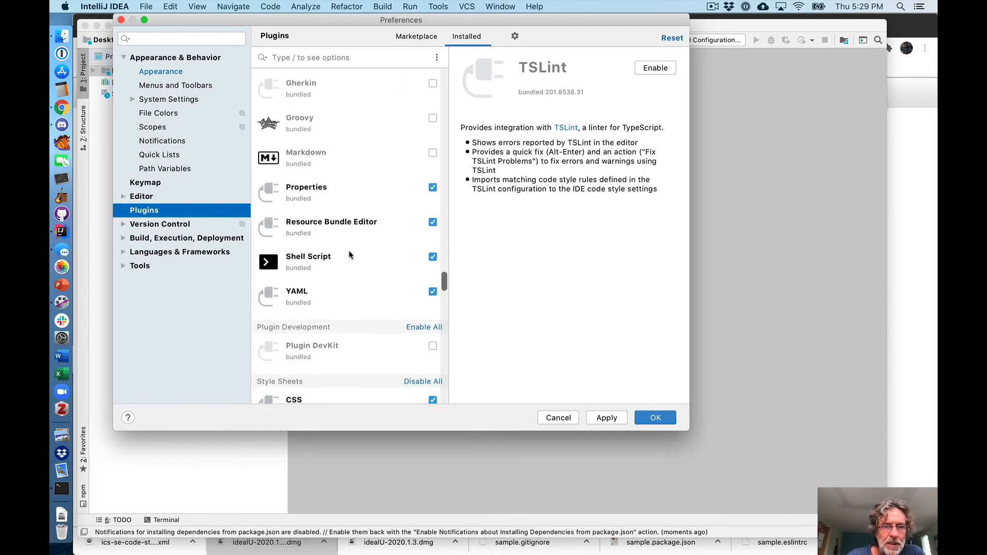
pyautogui.scroll(-2, 351, 254)
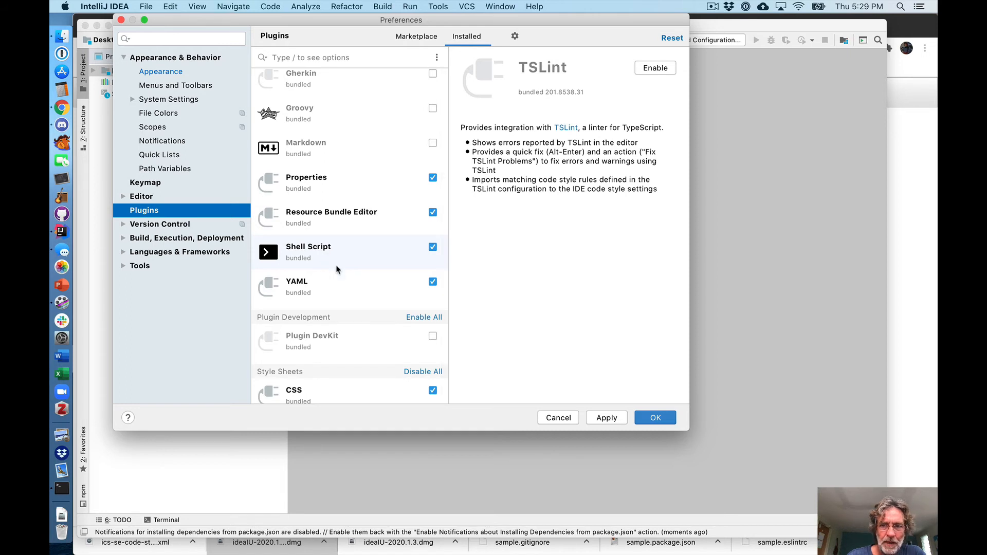
pyautogui.scroll(-10, 336, 269)
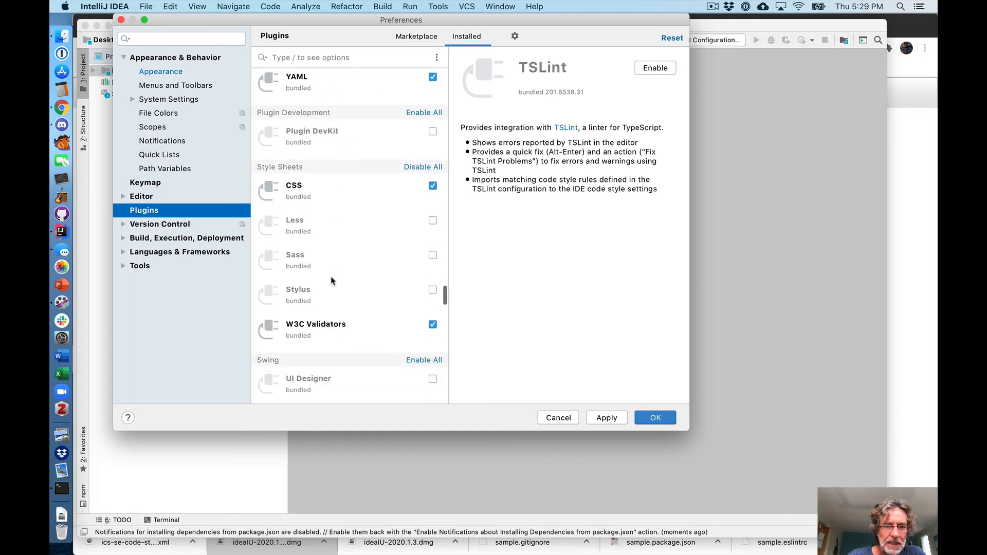
pyautogui.scroll(-5, 337, 283)
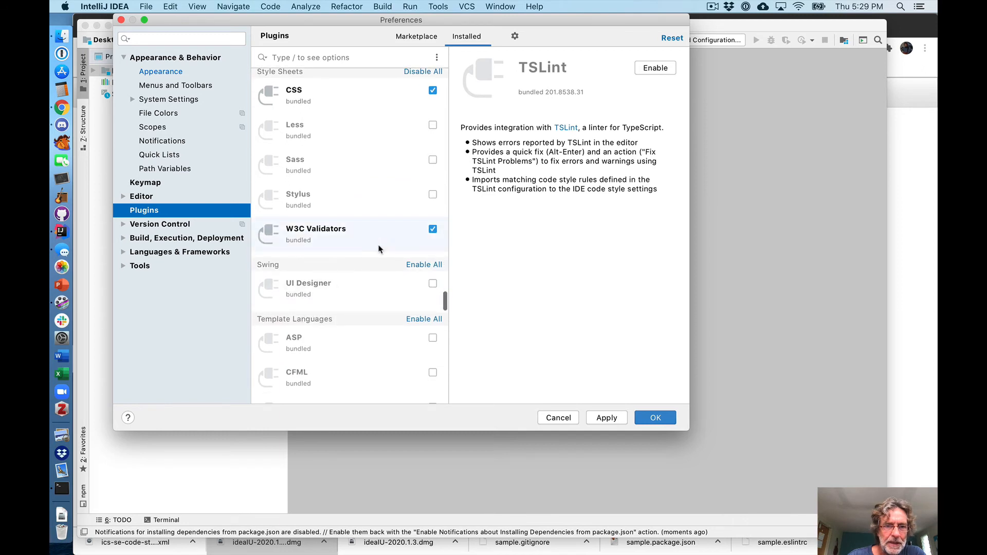
pyautogui.scroll(-15, 378, 249)
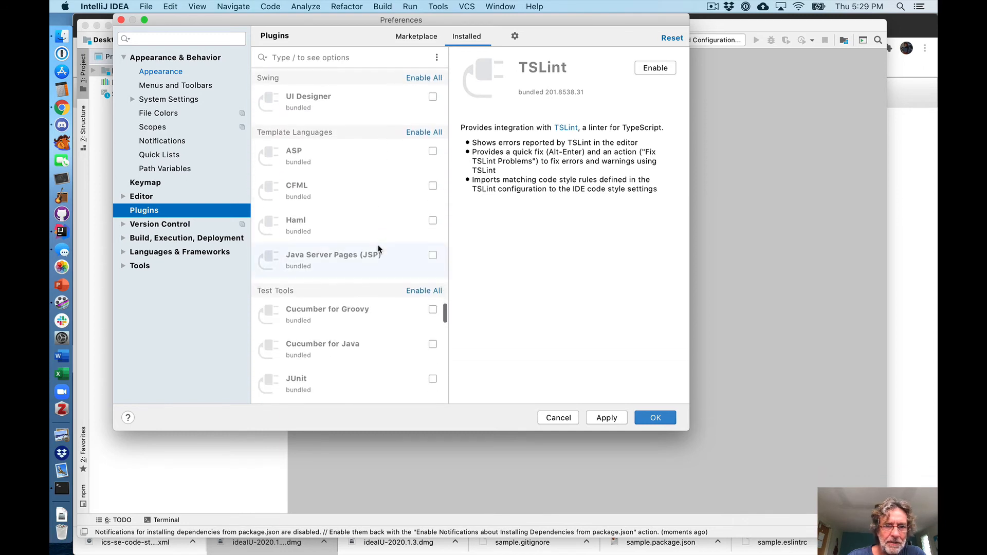
pyautogui.scroll(-2, 378, 248)
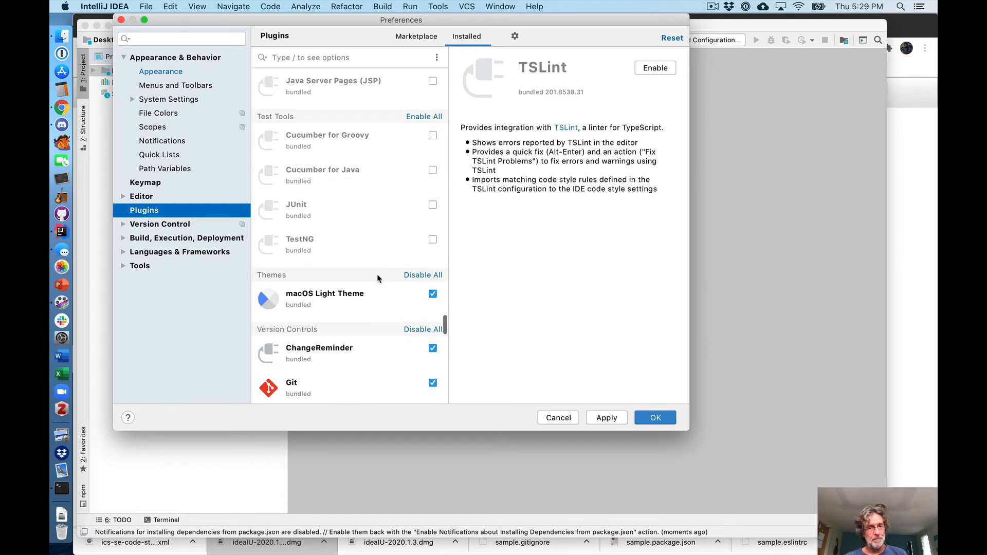
pyautogui.scroll(-7, 378, 273)
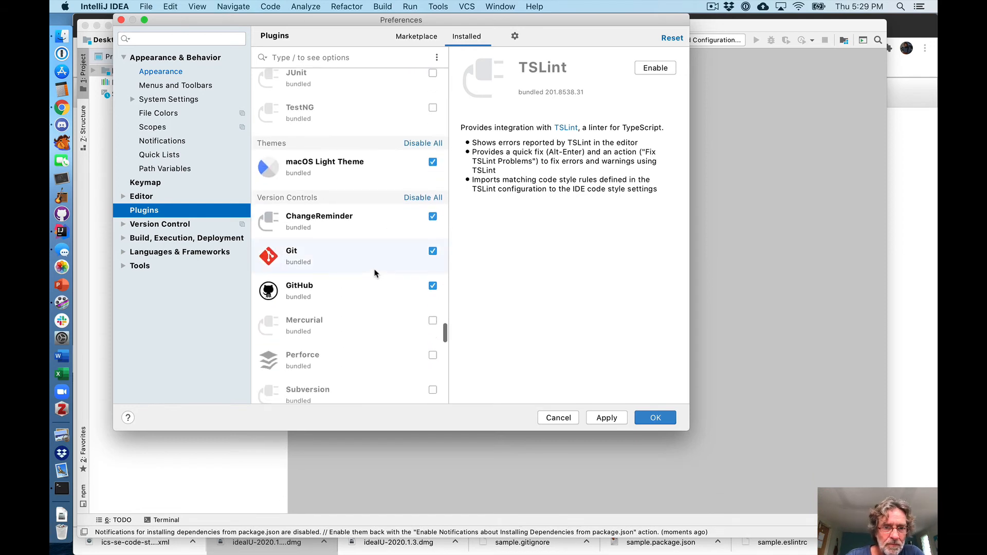
pyautogui.click(433, 217)
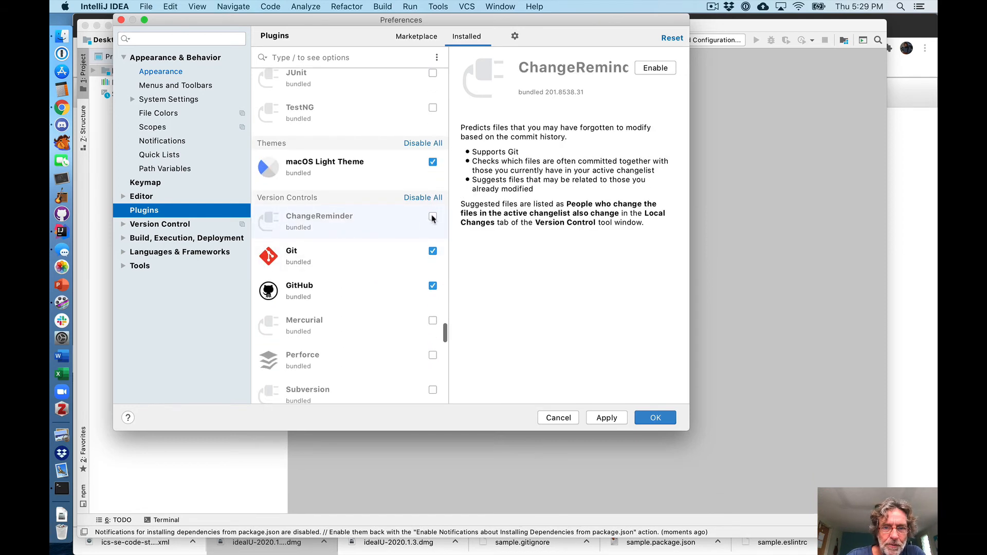
# Recheck the Other Tools plugins, save the plugin changes, and restart IntelliJ IDEA to apply them
pyautogui.scroll(-13, 359, 269)
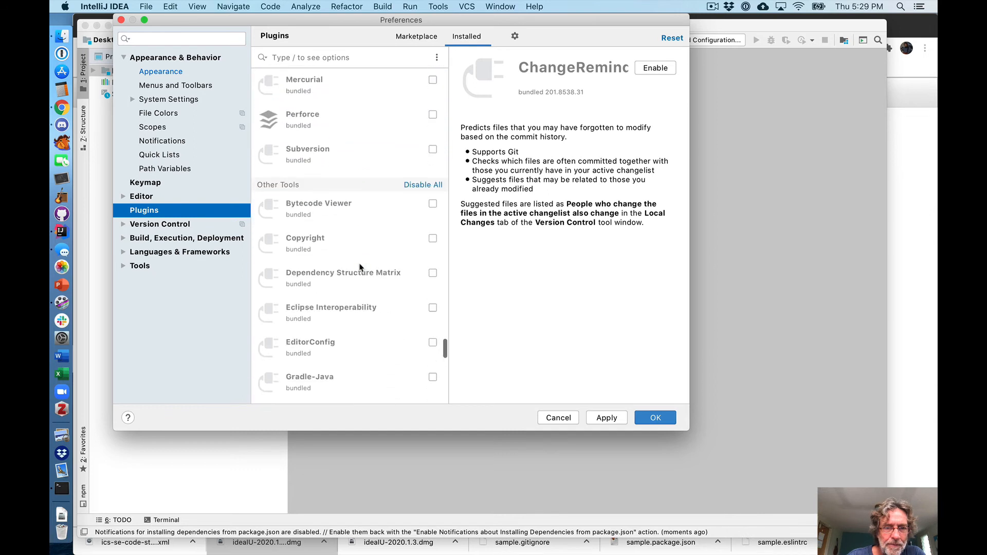
pyautogui.scroll(-20, 360, 267)
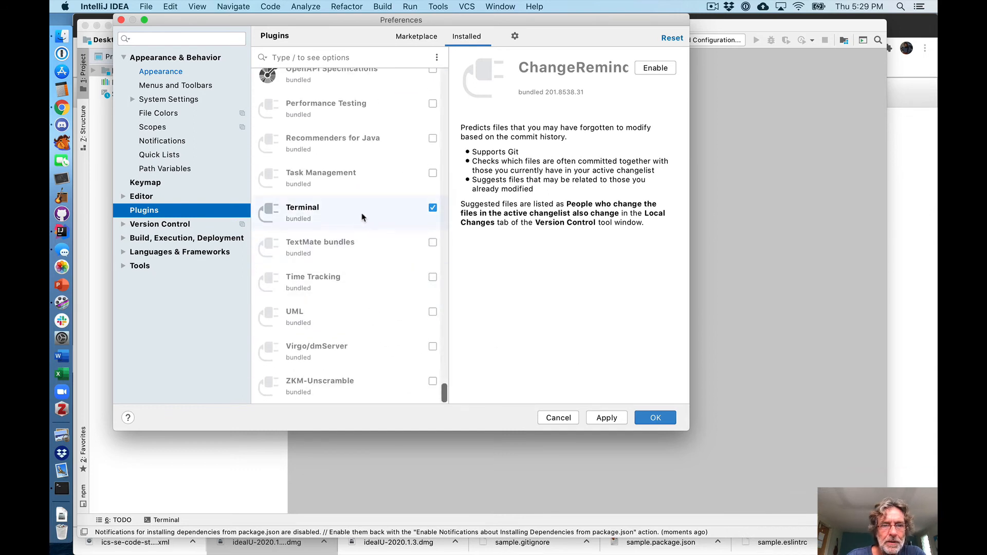
pyautogui.click(662, 419)
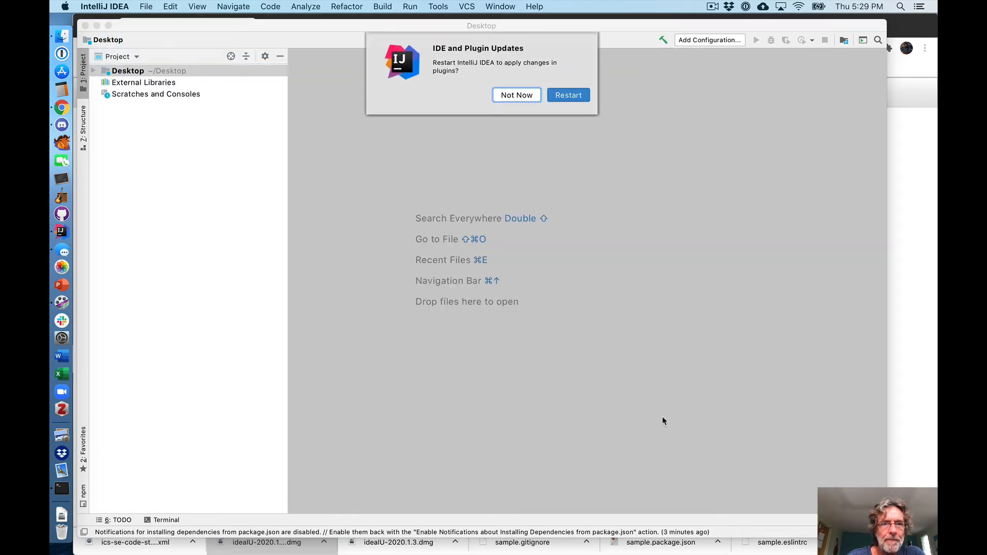
pyautogui.click(567, 94)
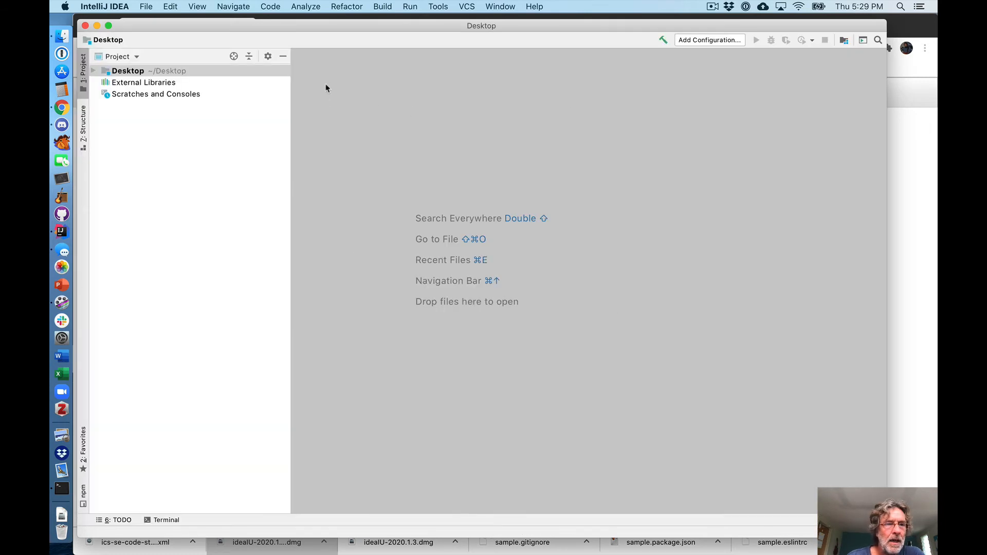
pyautogui.moveTo(322, 21); pyautogui.dragTo(329, 20)
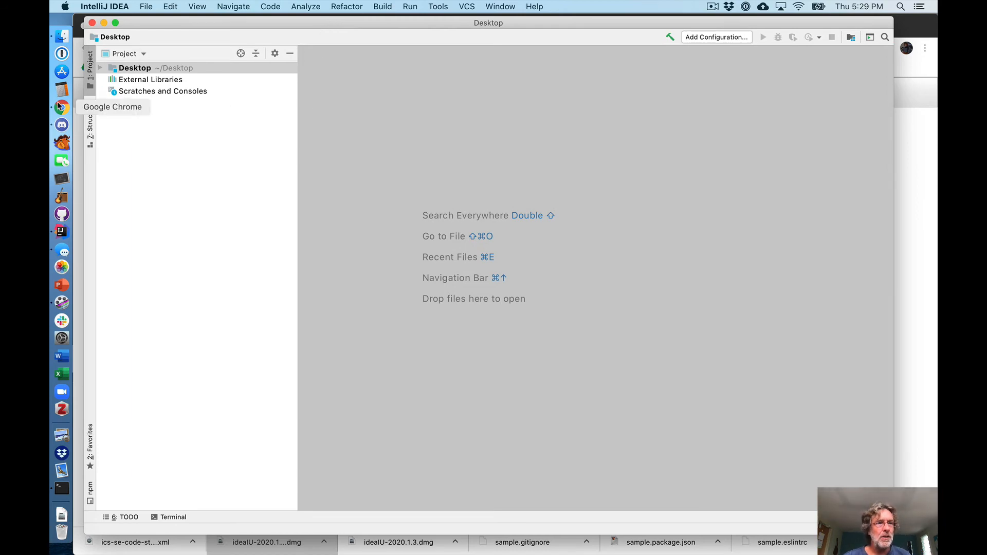
# Switch to Chrome and read the Load the ICS SE Code Style preferences section of the E21 course page
pyautogui.click(61, 107)
pyautogui.scroll(-2, 359, 249)
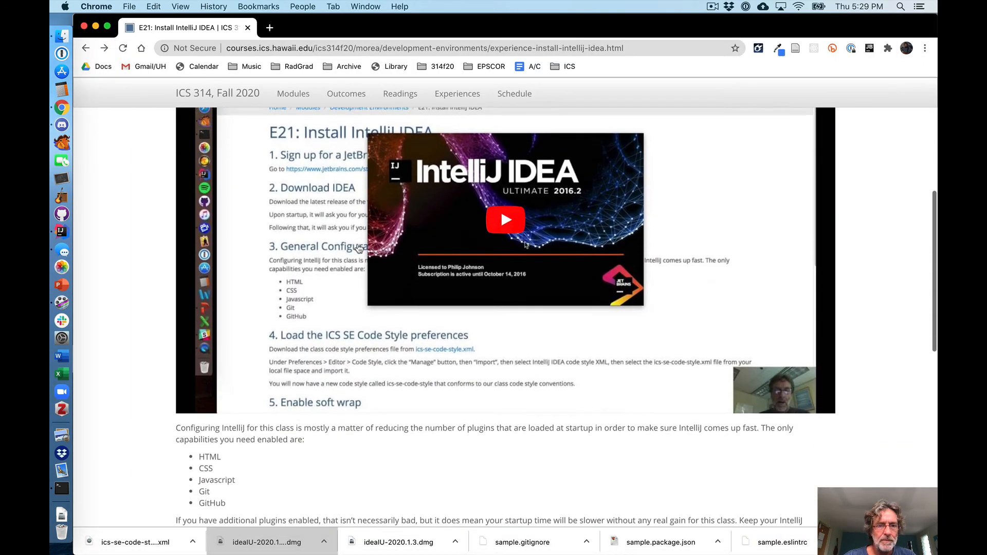
pyautogui.scroll(-5, 359, 249)
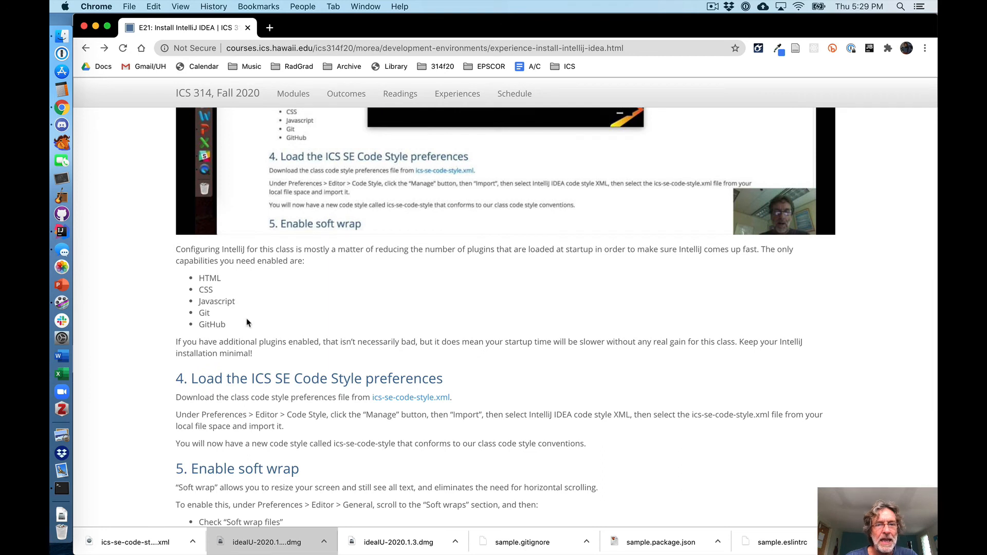
pyautogui.scroll(-3, 242, 296)
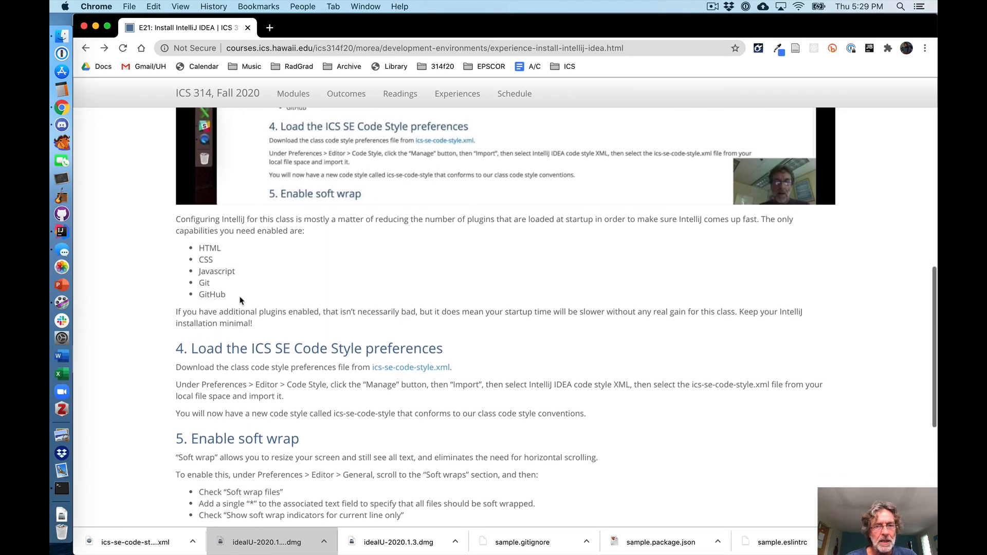
pyautogui.scroll(-2, 246, 260)
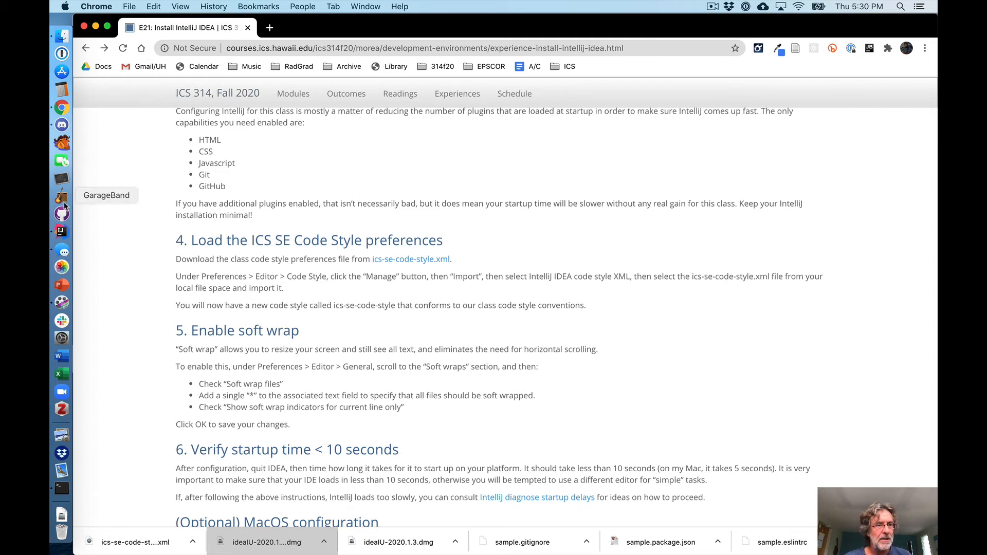
# Switch back to IntelliJ IDEA and open the Editor Code Style preferences
pyautogui.click(61, 233)
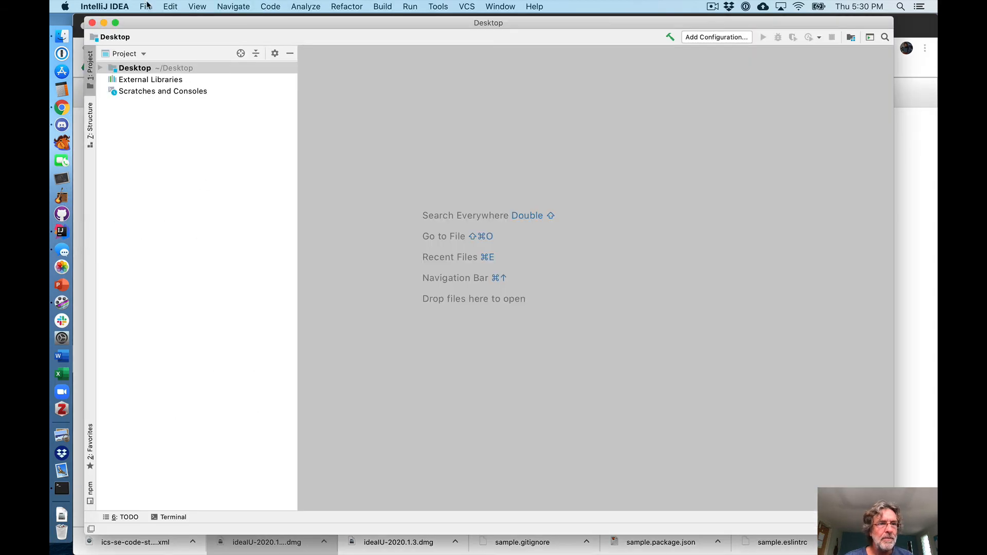
pyautogui.click(118, 10)
pyautogui.click(125, 47)
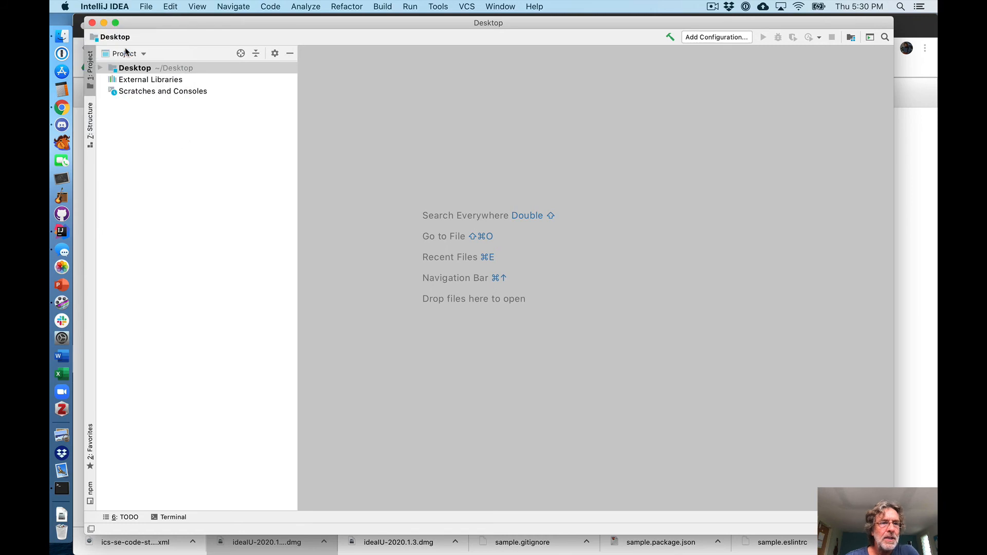
pyautogui.click(123, 85)
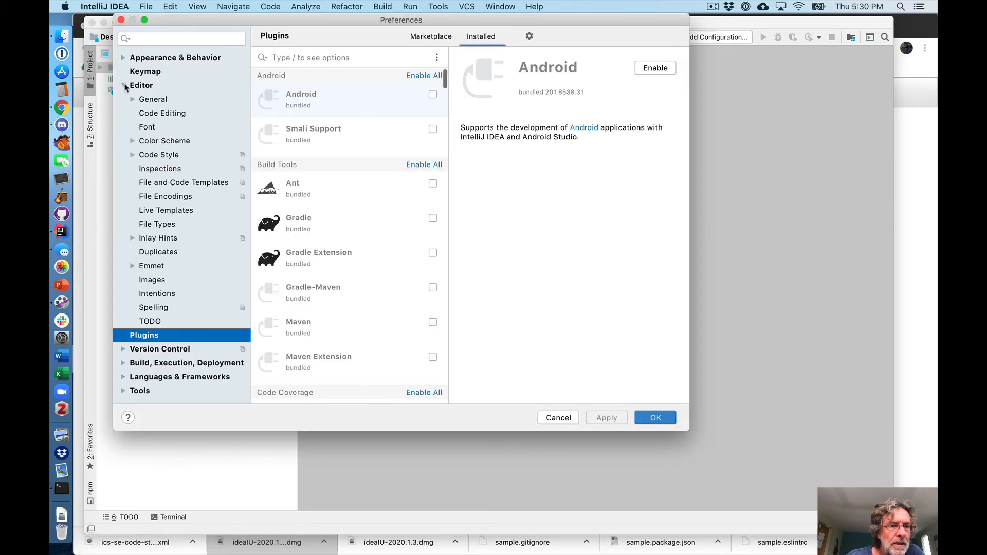
pyautogui.click(154, 156)
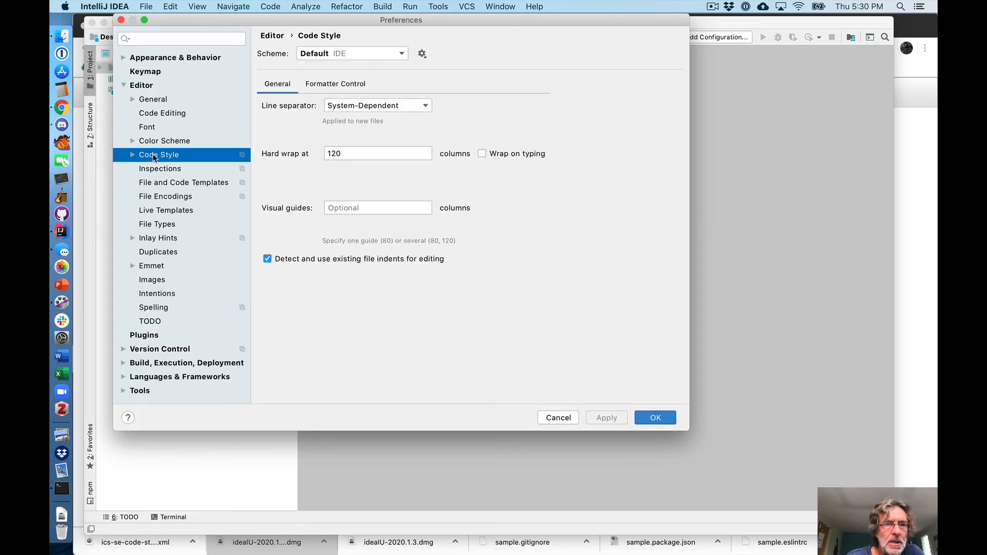
# Import the IntelliJ IDEA code style XML ics-se-code-style.xml from the Desktop as scheme ics-se-code-style and save the preferences
pyautogui.click(422, 54)
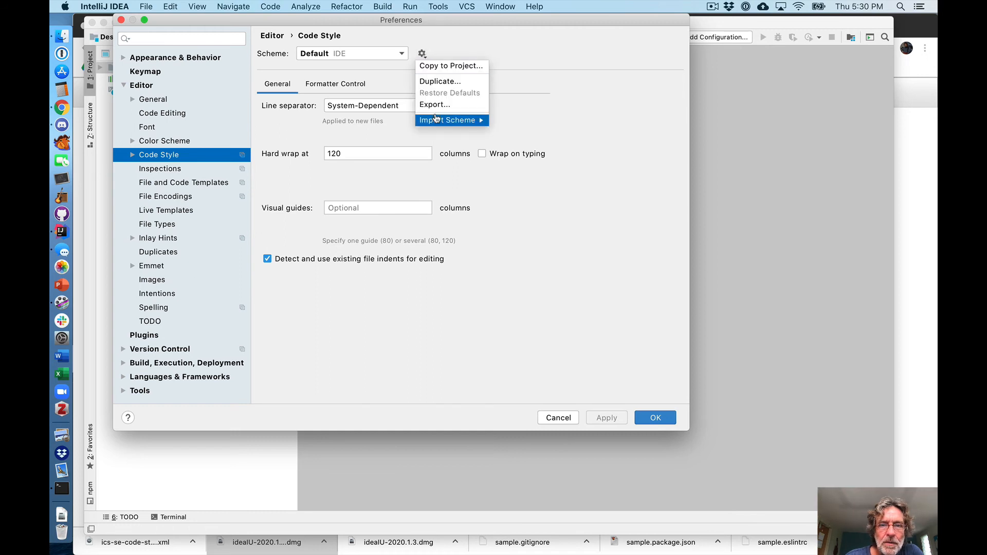
pyautogui.moveTo(436, 118)
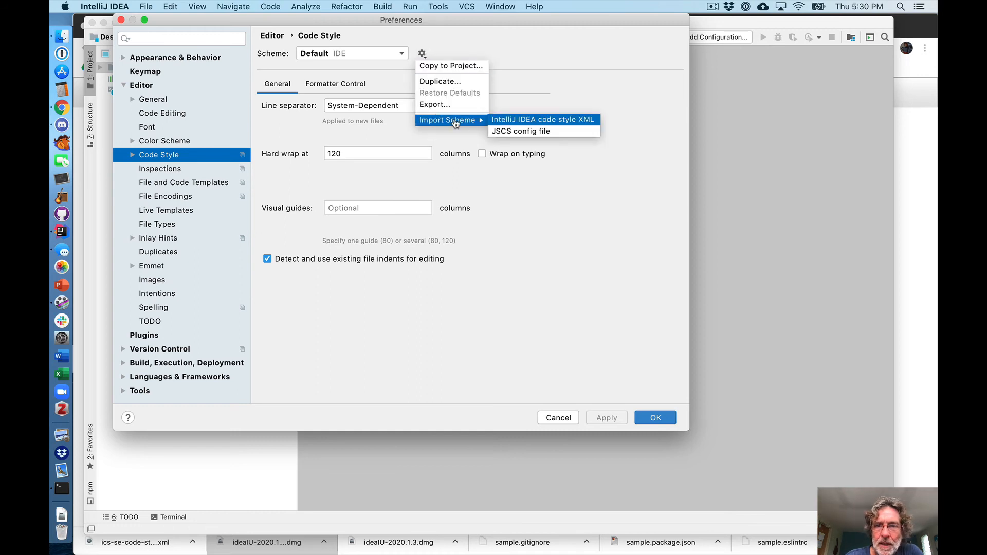
pyautogui.click(537, 120)
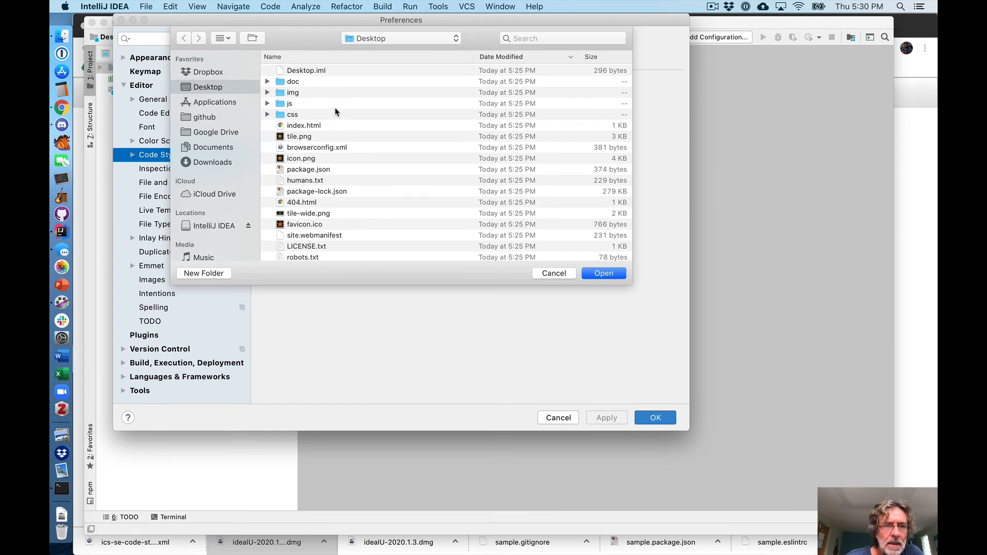
pyautogui.scroll(-3, 337, 115)
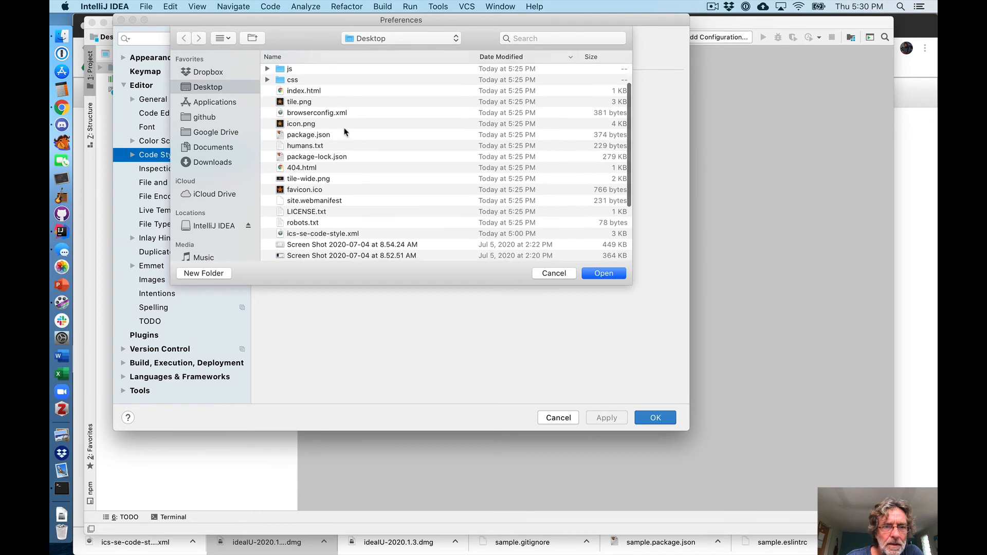
pyautogui.scroll(-5, 359, 132)
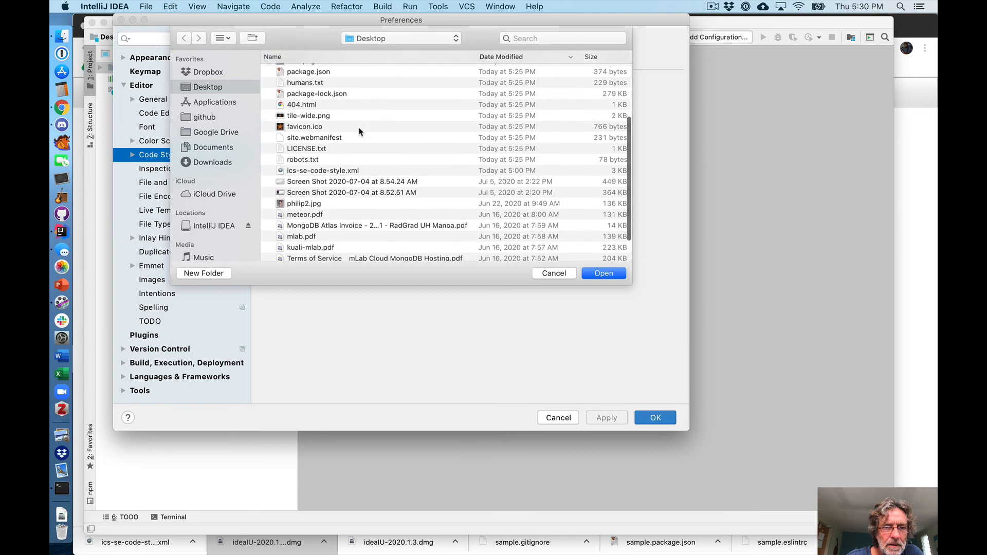
pyautogui.click(350, 170)
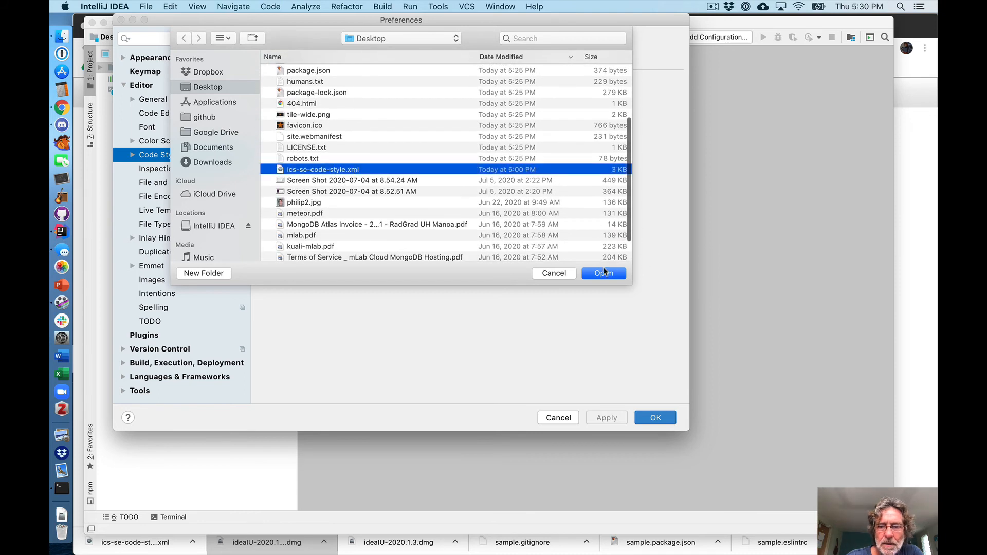
pyautogui.click(604, 273)
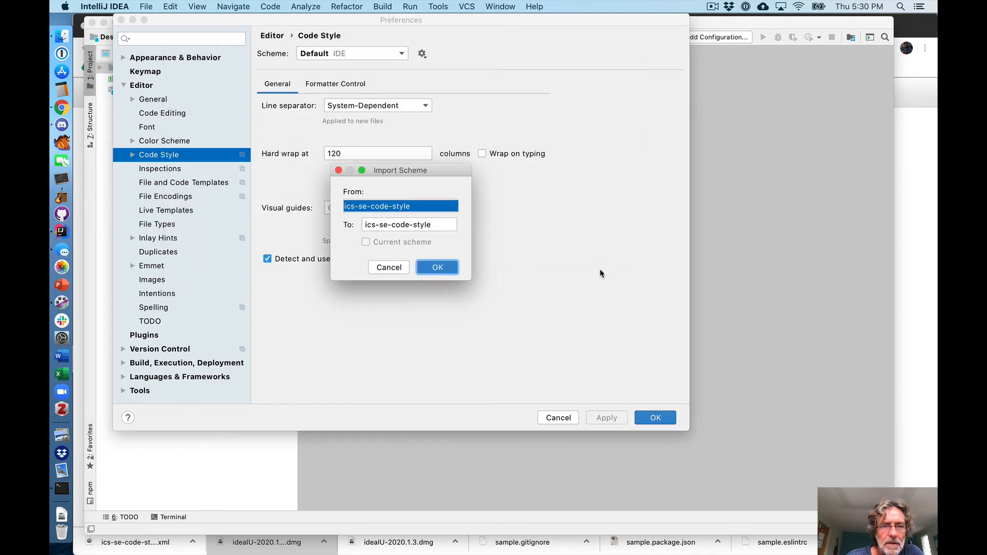
pyautogui.click(438, 268)
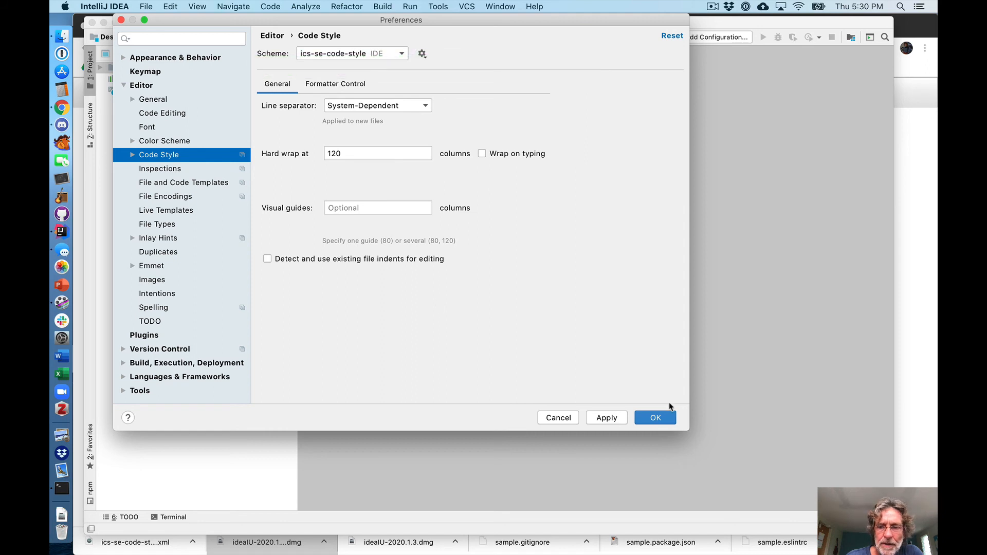
pyautogui.click(655, 419)
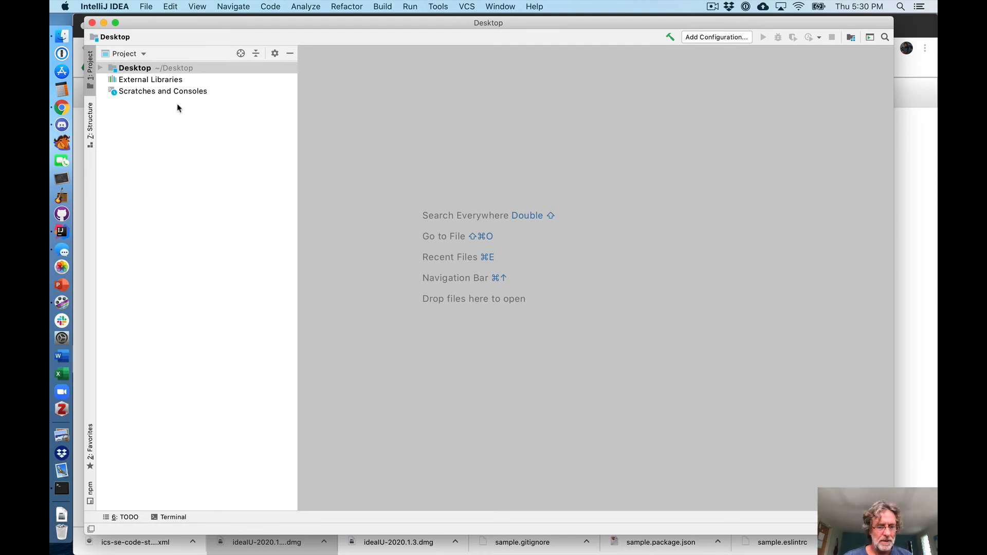
# Read the Enable soft wrap section of the course page in Chrome and open IntelliJ IDEA's Editor General preferences
pyautogui.click(62, 107)
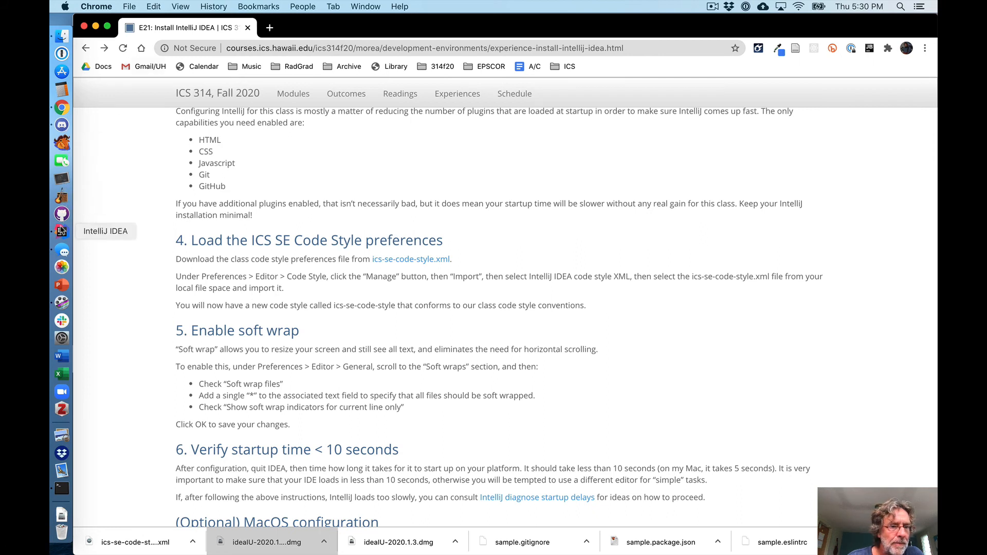
pyautogui.click(62, 231)
pyautogui.click(121, 7)
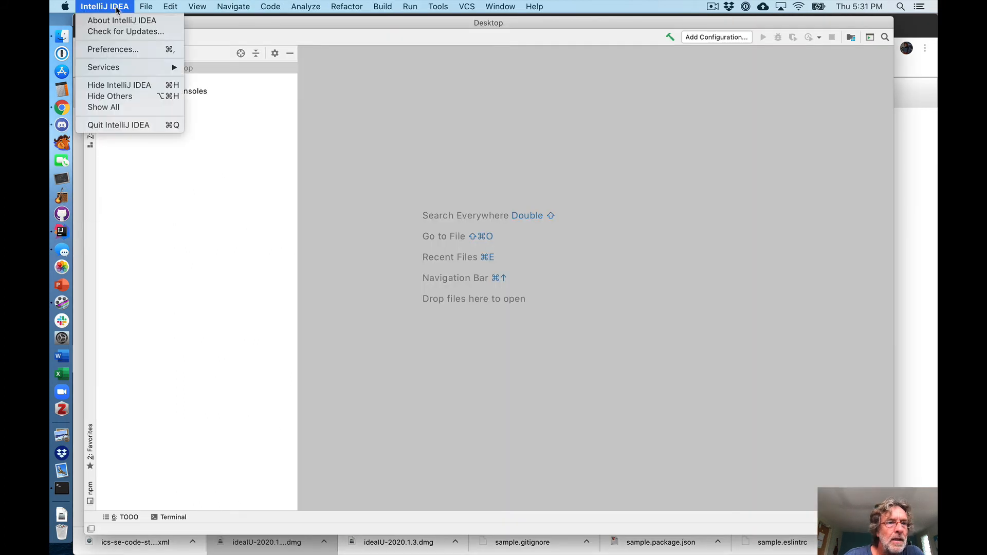
pyautogui.click(114, 48)
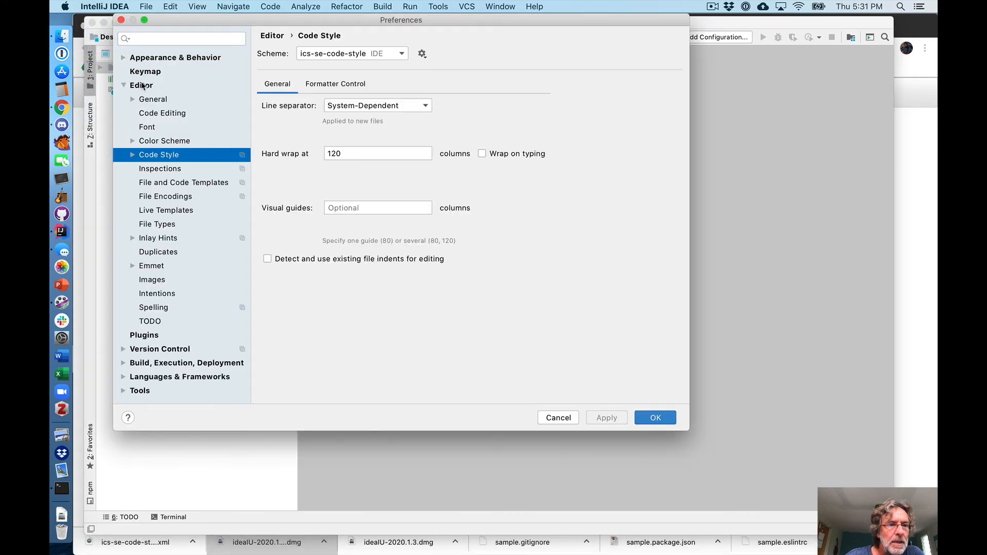
pyautogui.click(149, 100)
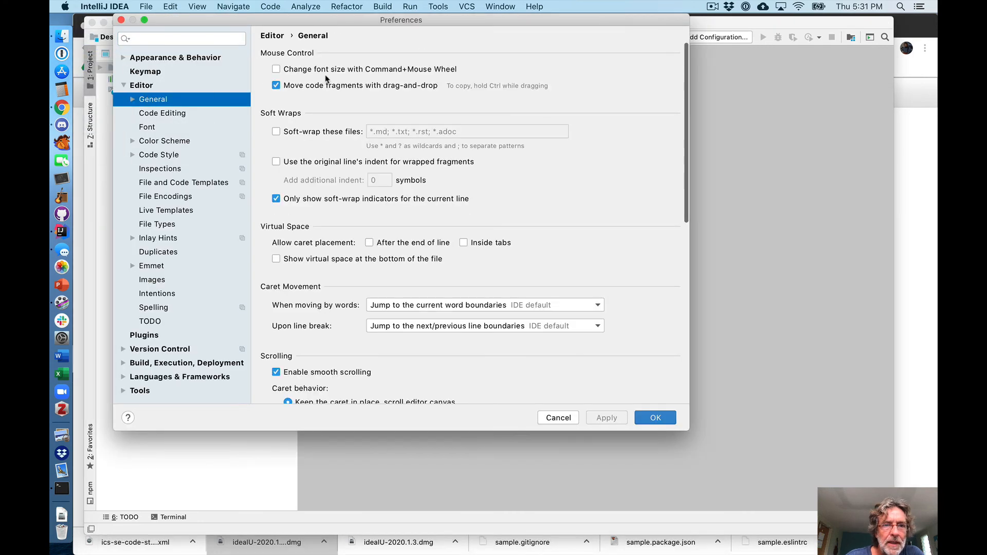
# Enable soft-wrapping for all files with the pattern * and save the preferences
pyautogui.click(276, 132)
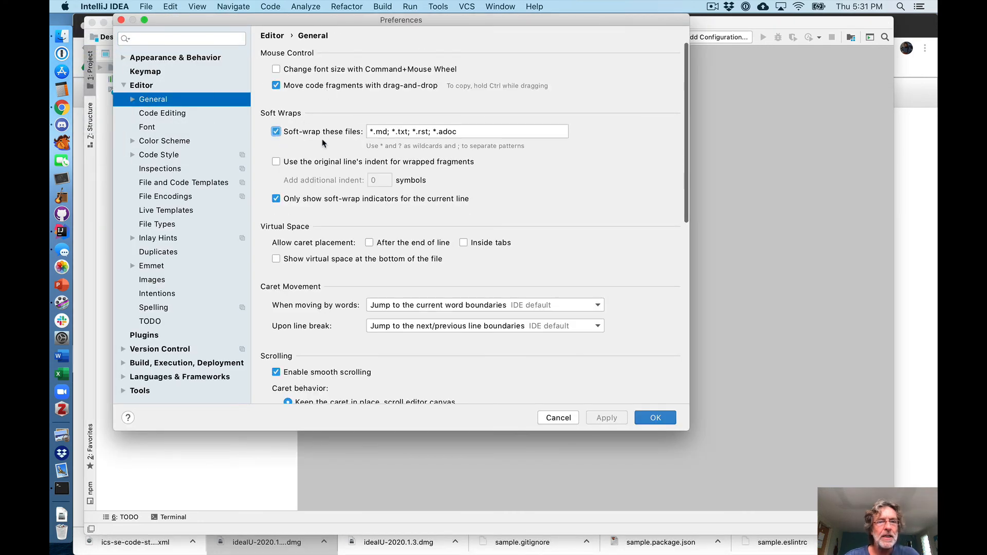
pyautogui.moveTo(472, 131); pyautogui.dragTo(366, 129)
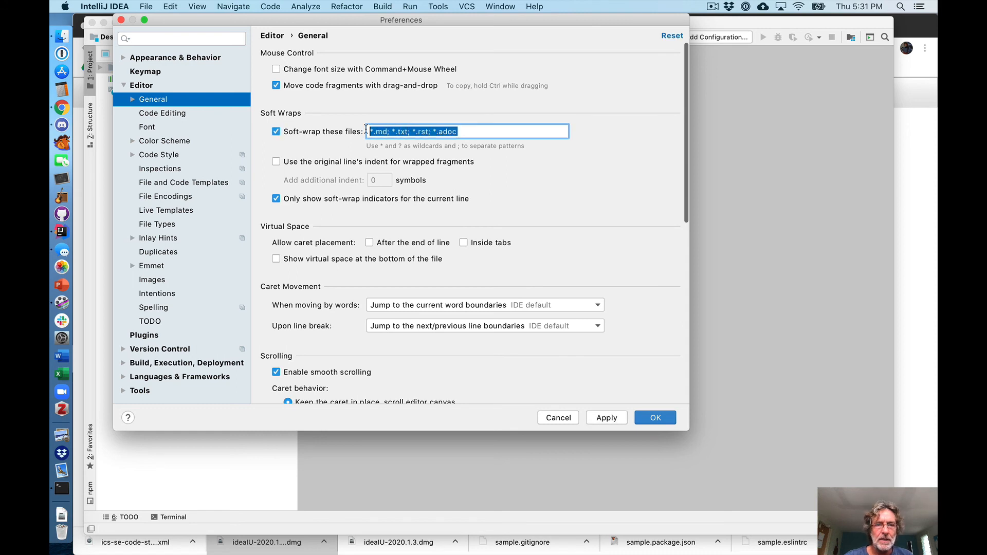
pyautogui.write('*')
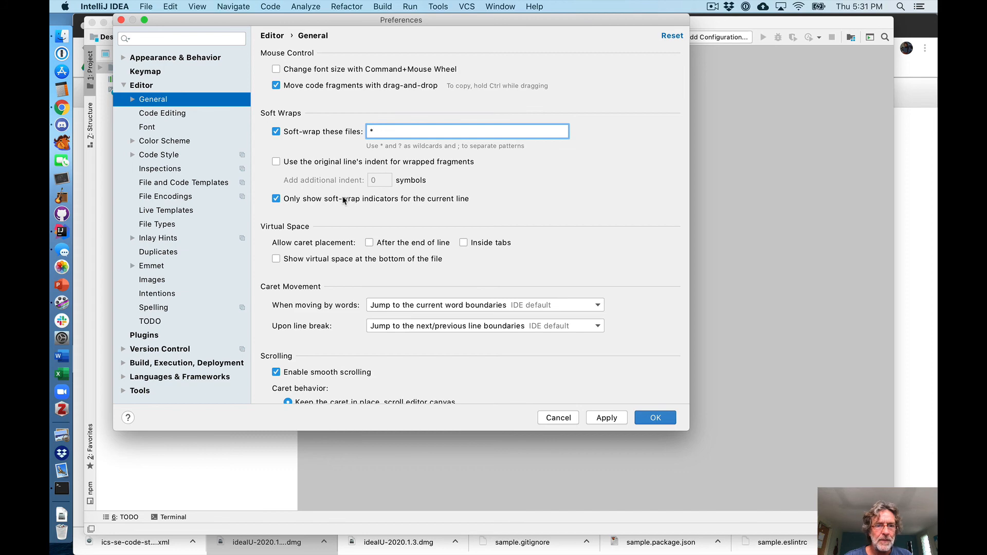
pyautogui.click(661, 419)
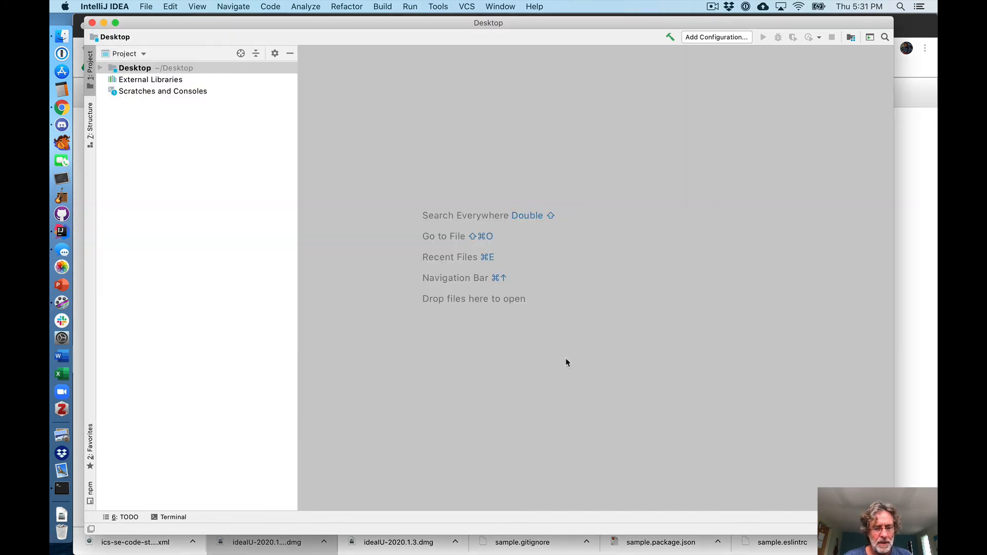
# Switch to Chrome and read the Verify startup time < 10 seconds section of the E21 course page
pyautogui.press('super+Tab')
pyautogui.scroll(-5, 330, 336)
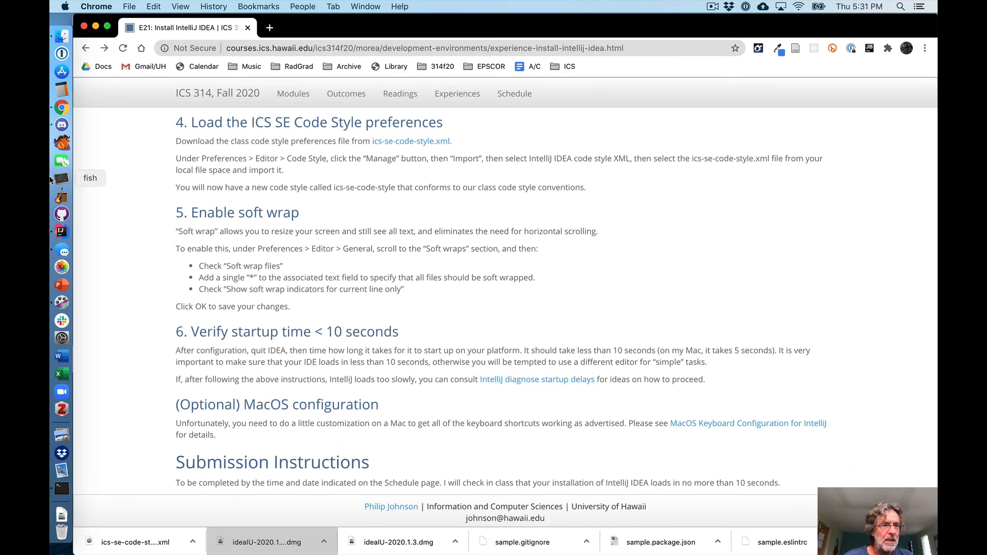
# Quit IntelliJ IDEA with the exit confirmation set to not ask again, and relaunch it to check its startup time
pyautogui.click(62, 232)
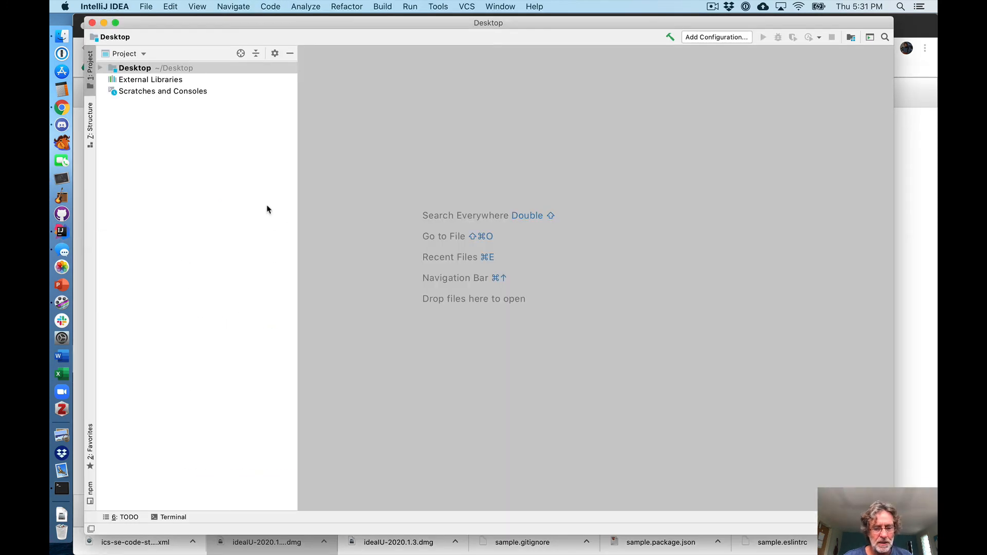
pyautogui.press('super+q')
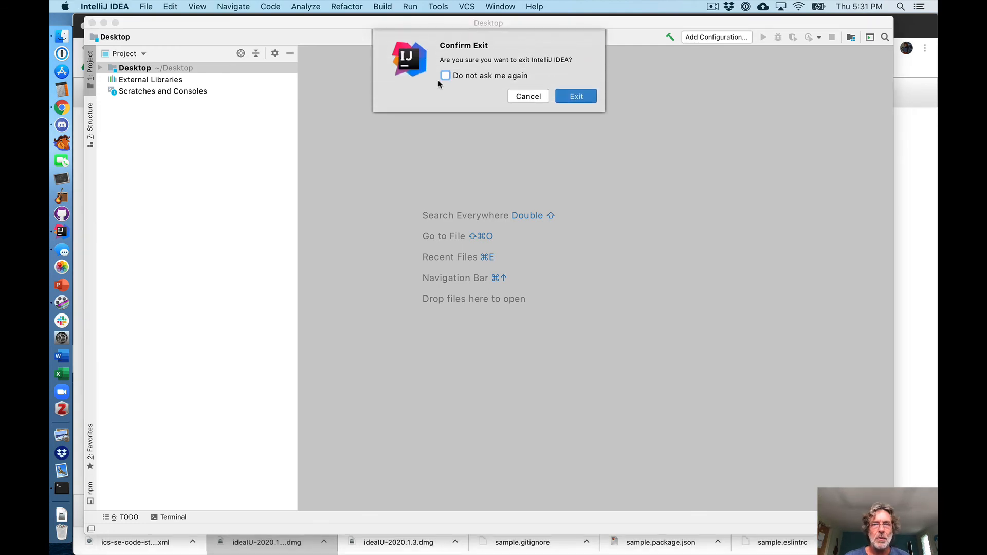
pyautogui.click(446, 75)
pyautogui.click(576, 96)
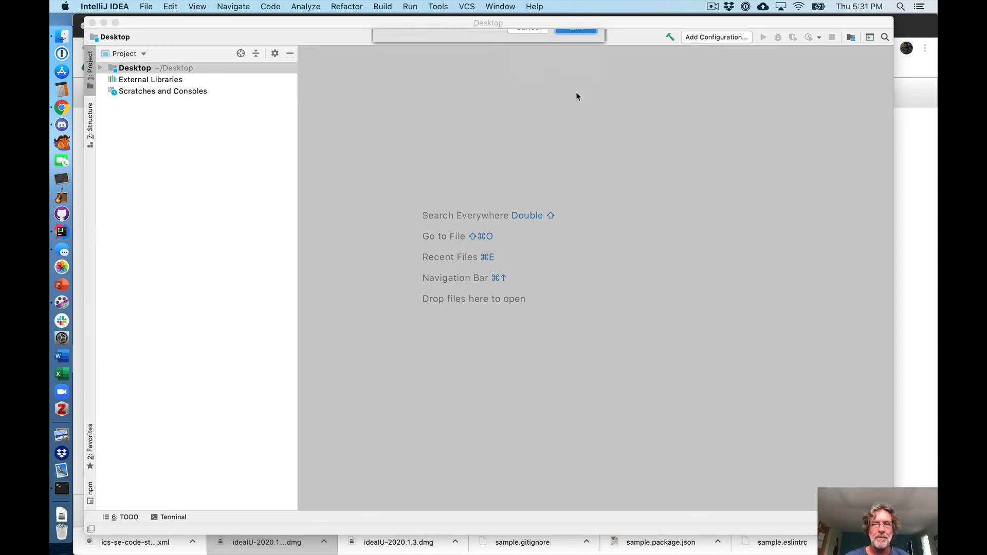
pyautogui.click(60, 234)
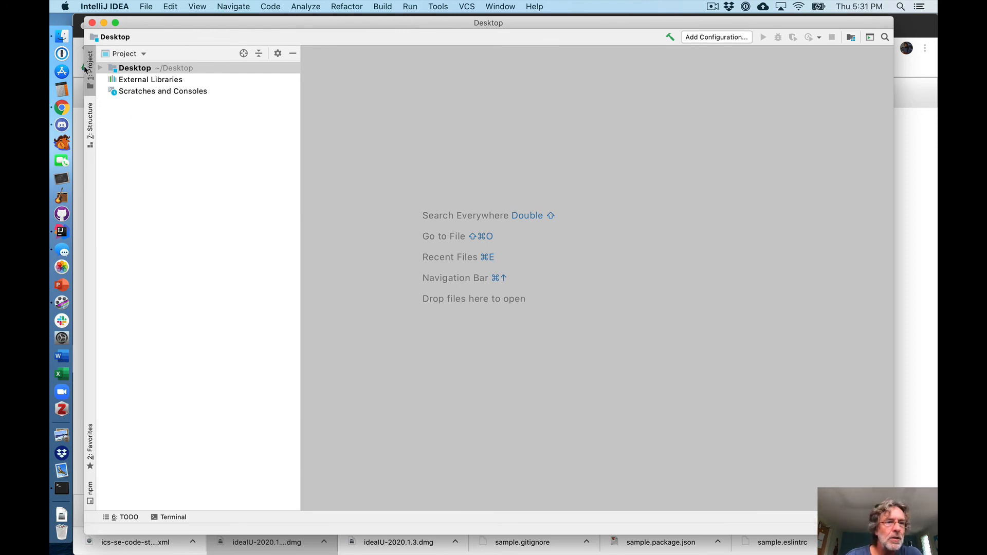
# Switch back to Chrome to review the remaining instructions on the E21 course page
pyautogui.click(61, 107)
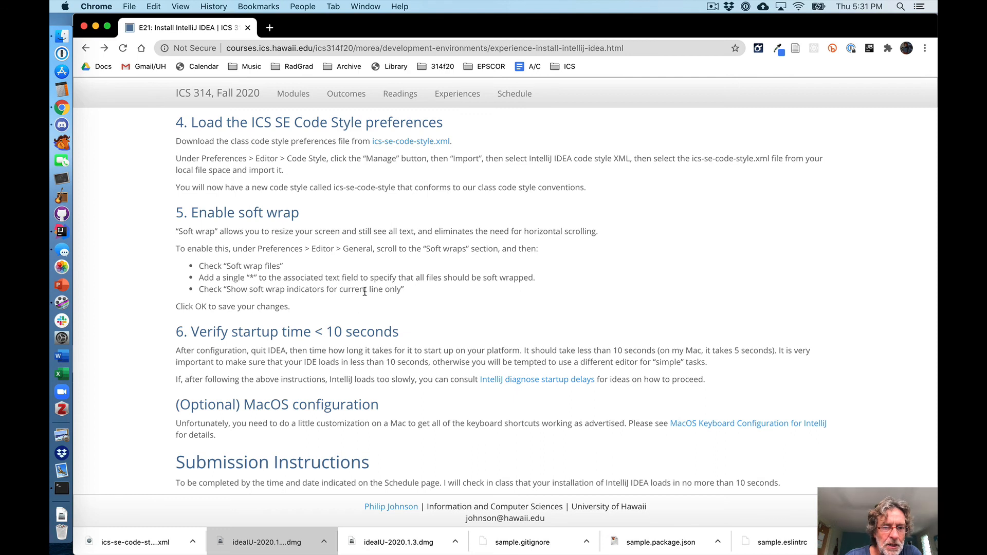